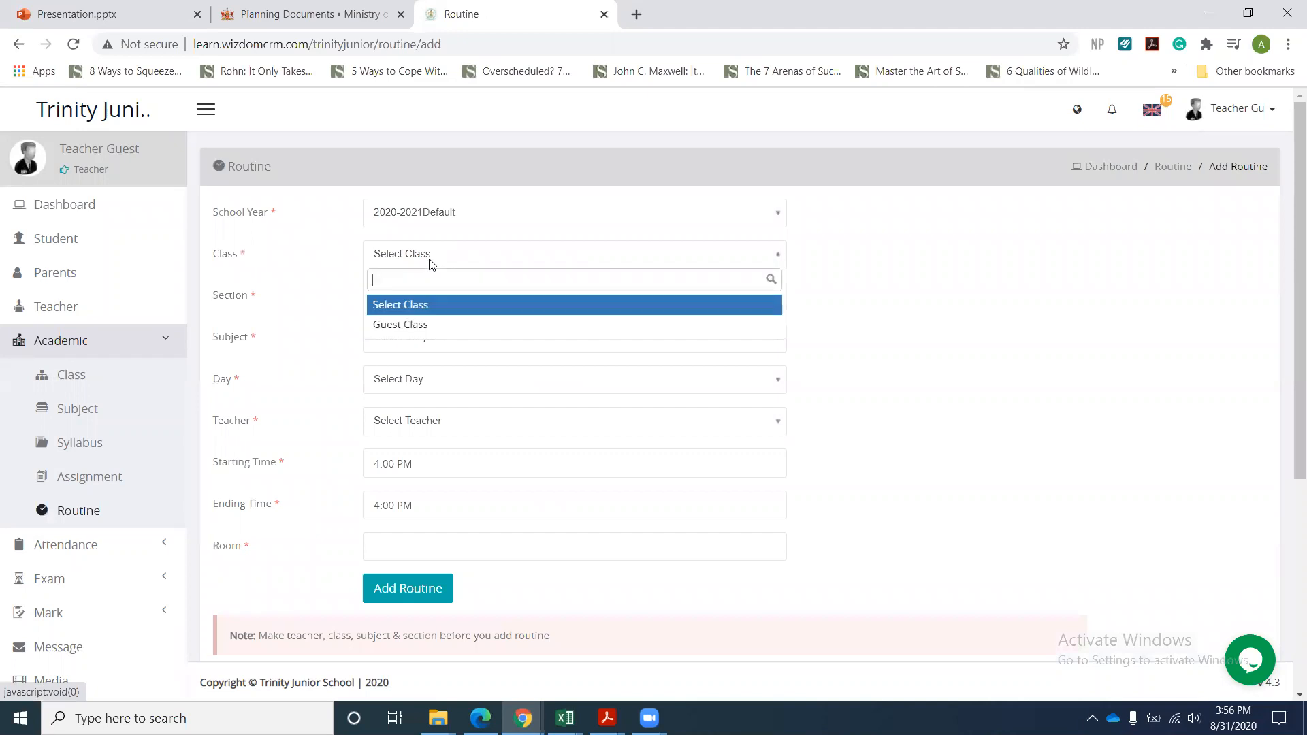
click(430, 264)
click(418, 306)
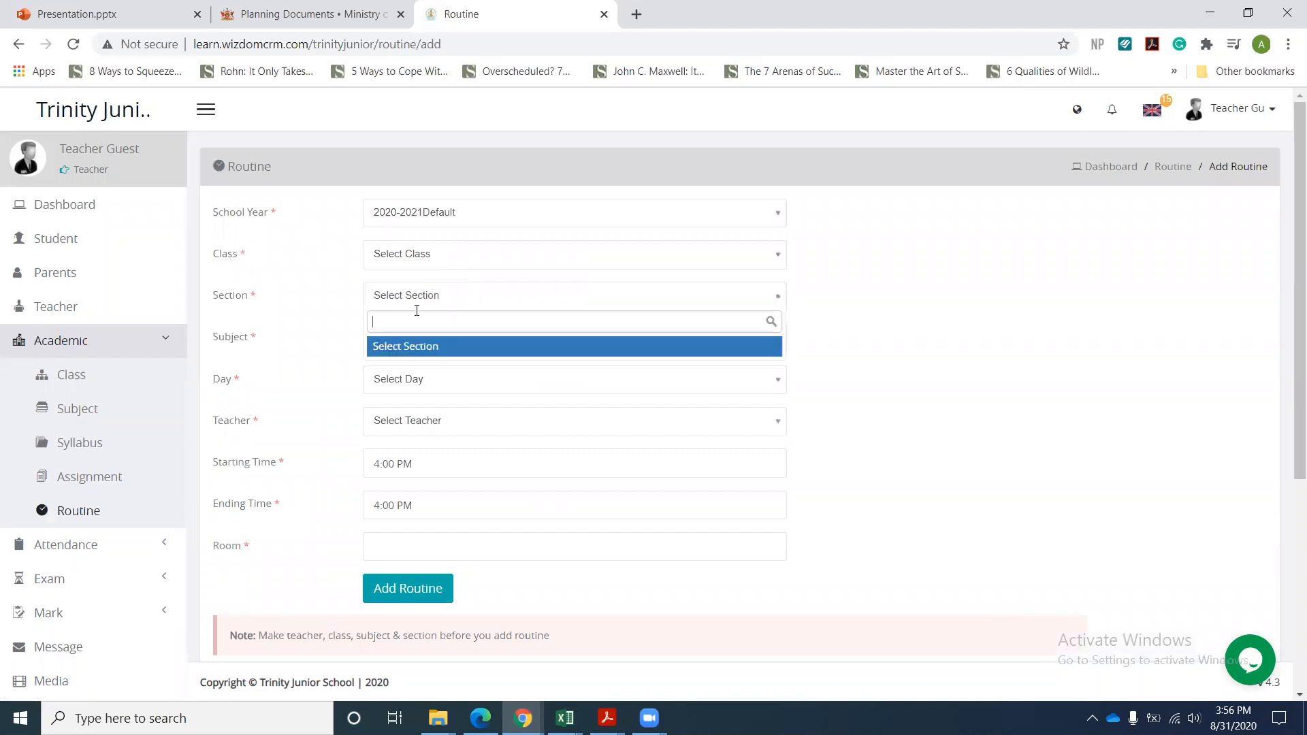
click(416, 308)
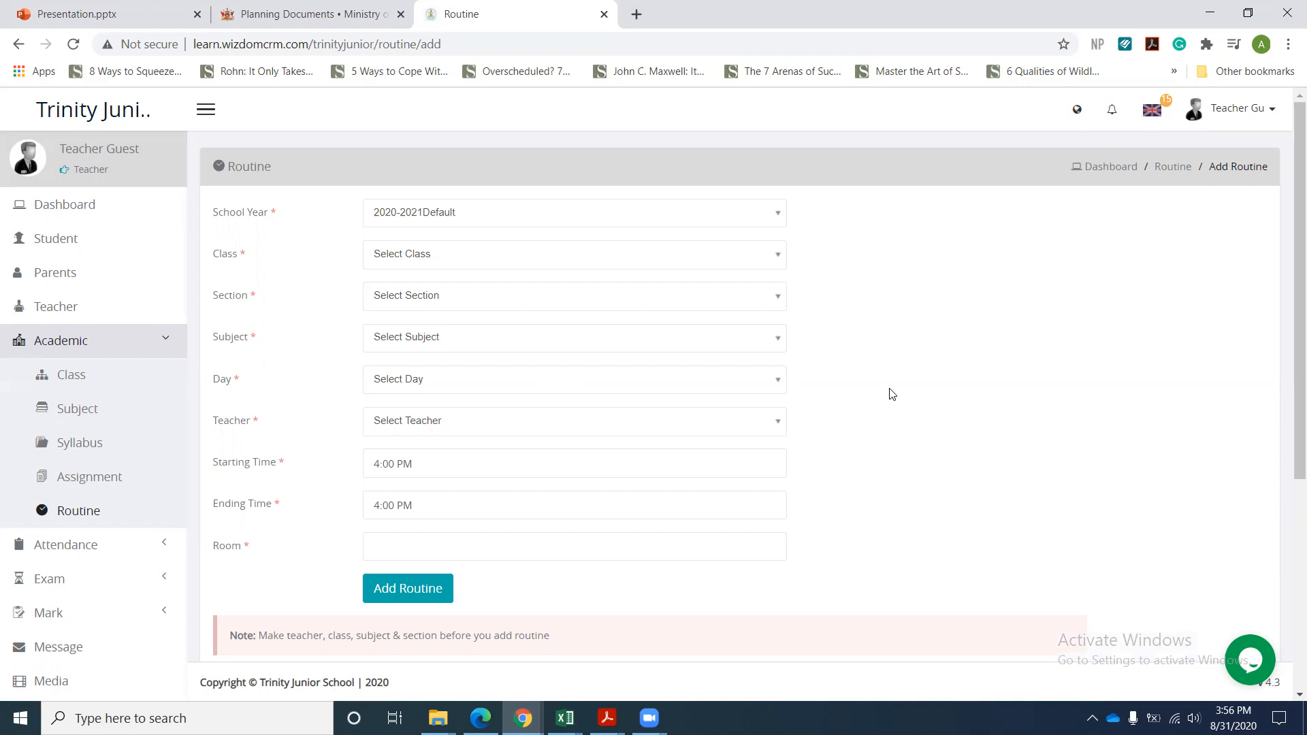
- Display the Guest Class routine and review its weekly timetable
click(100, 515)
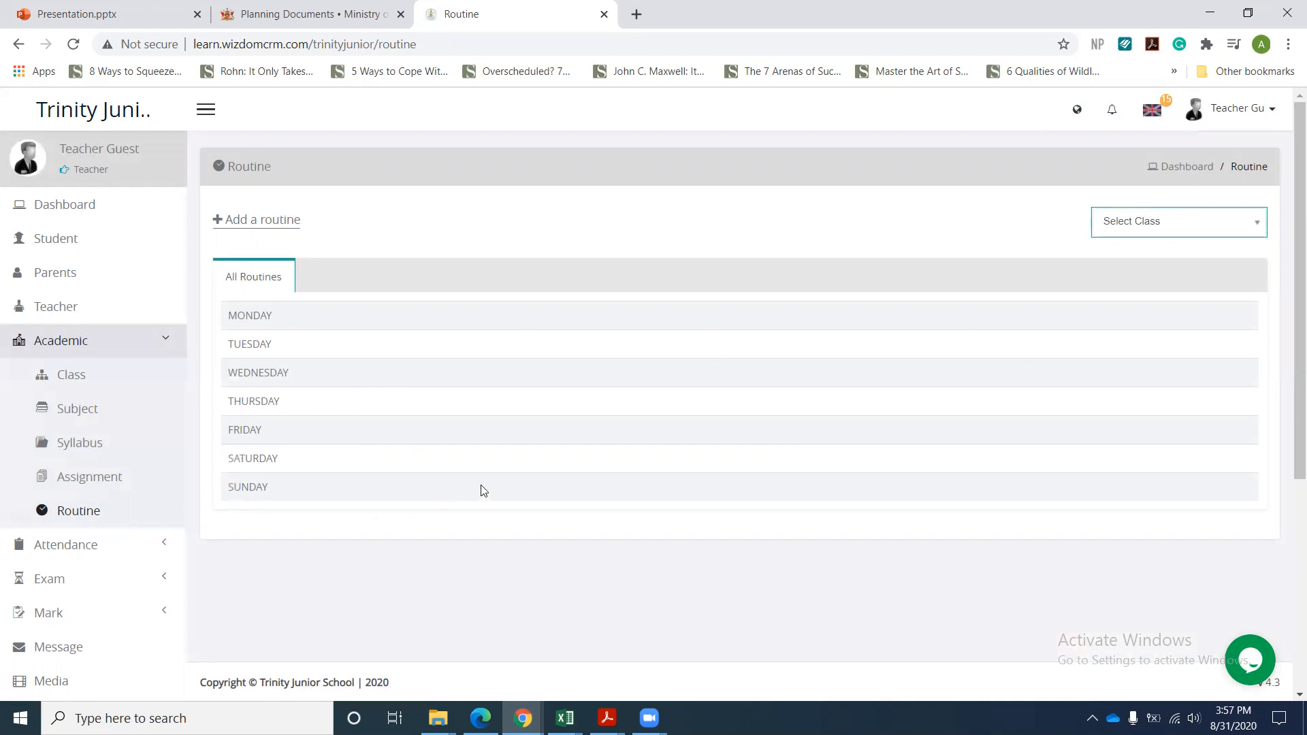
click(1128, 231)
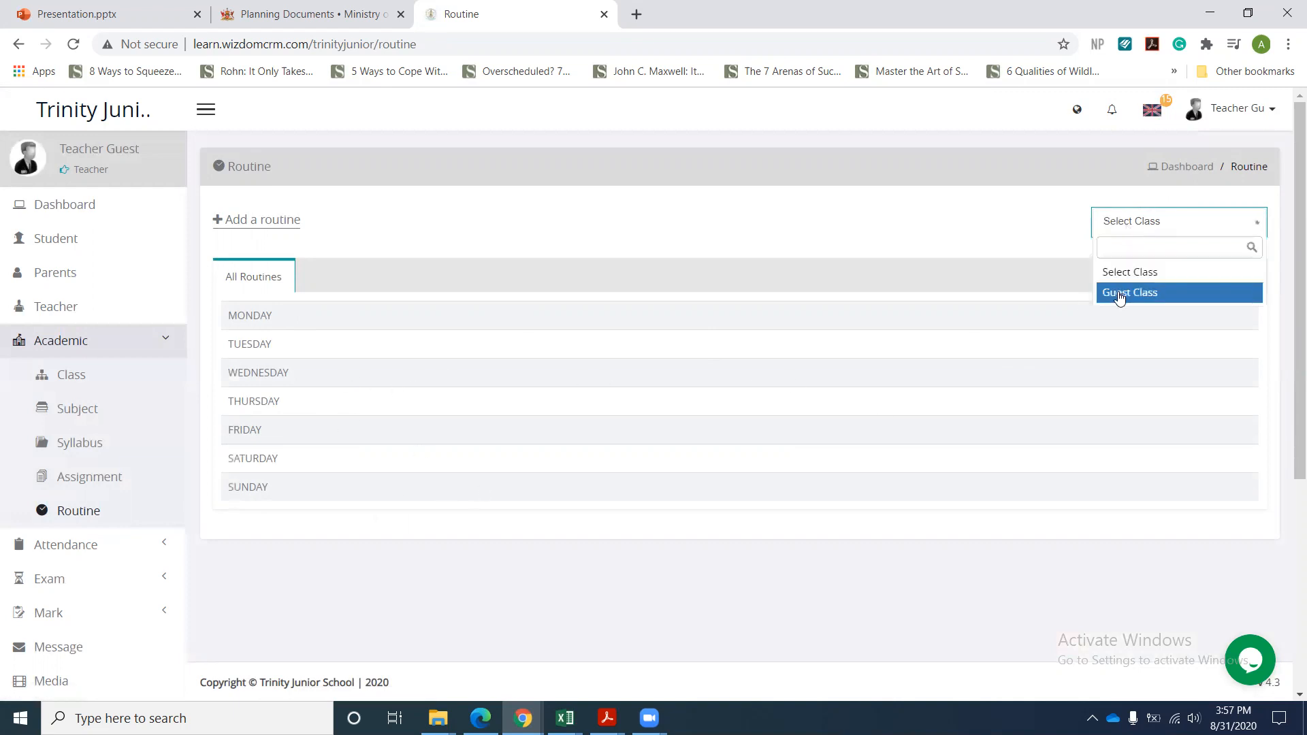
click(1121, 291)
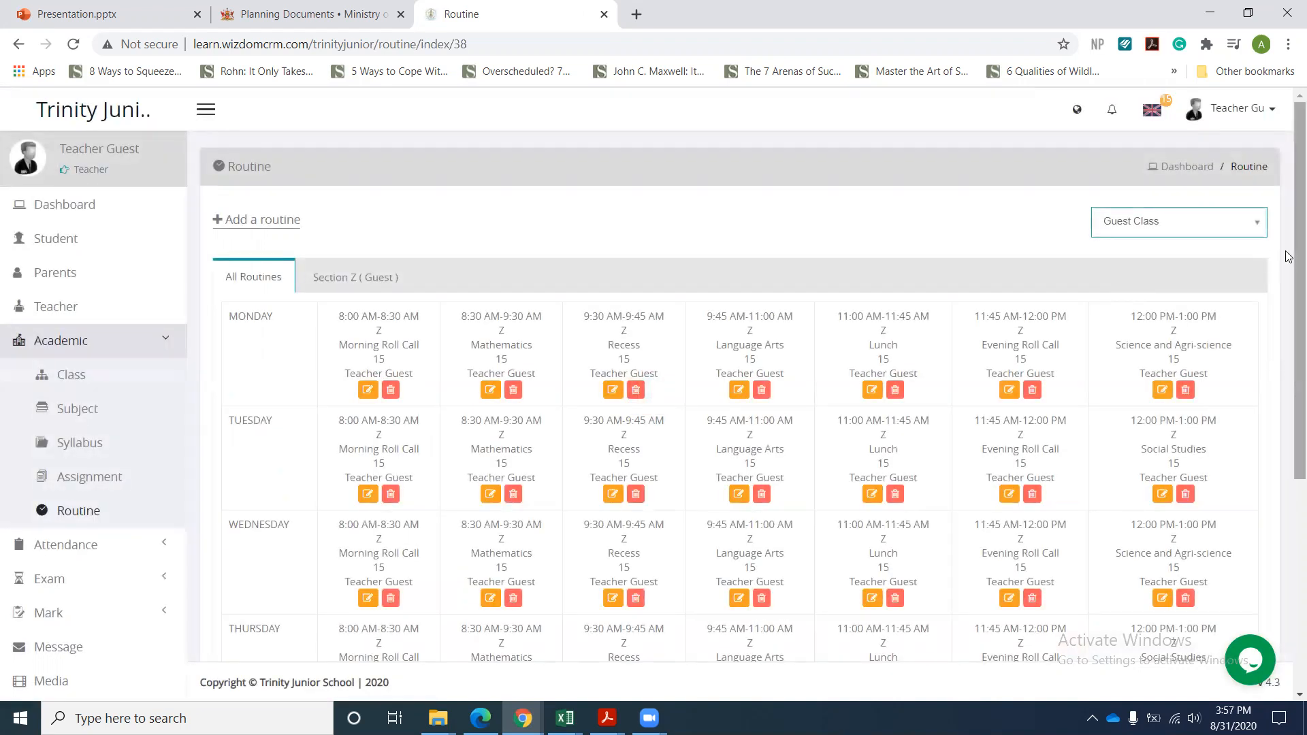
drag(1289, 256, 1289, 348)
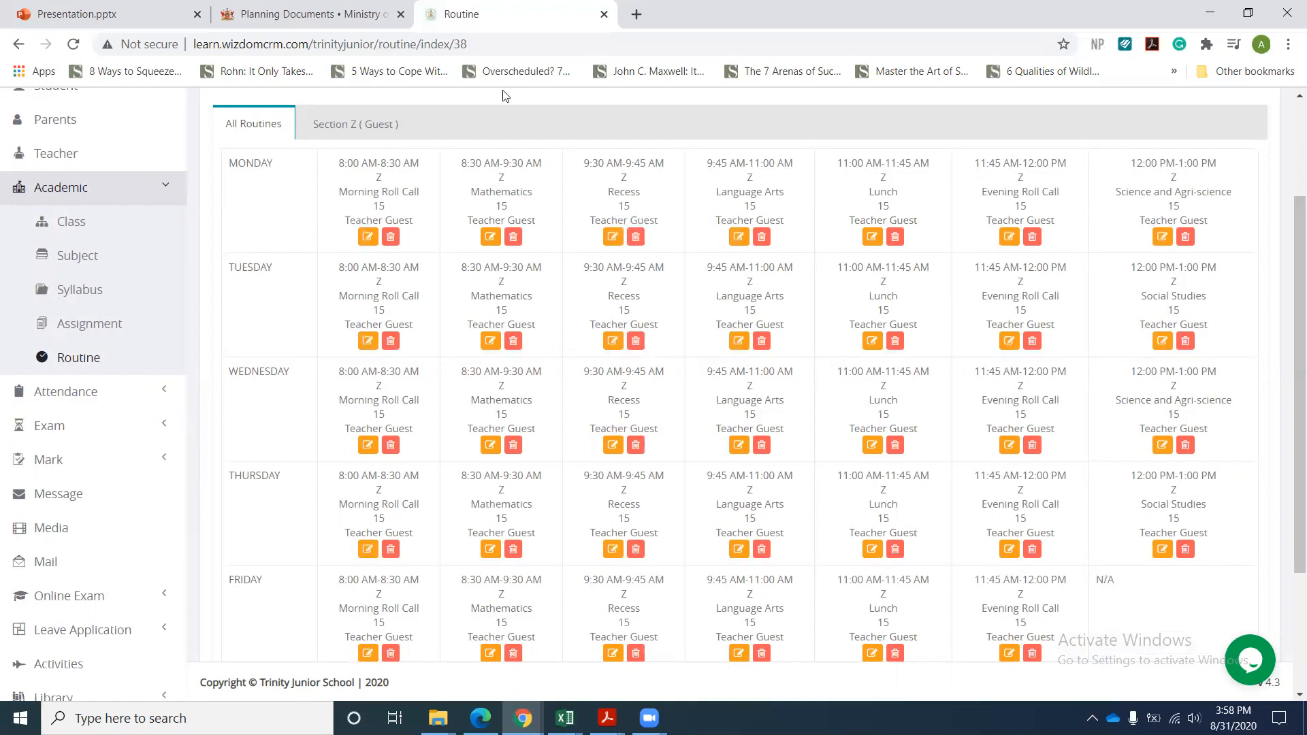
- Check the Session 3 topics in the Presentation.pptx slides and return to the routine page
click(113, 188)
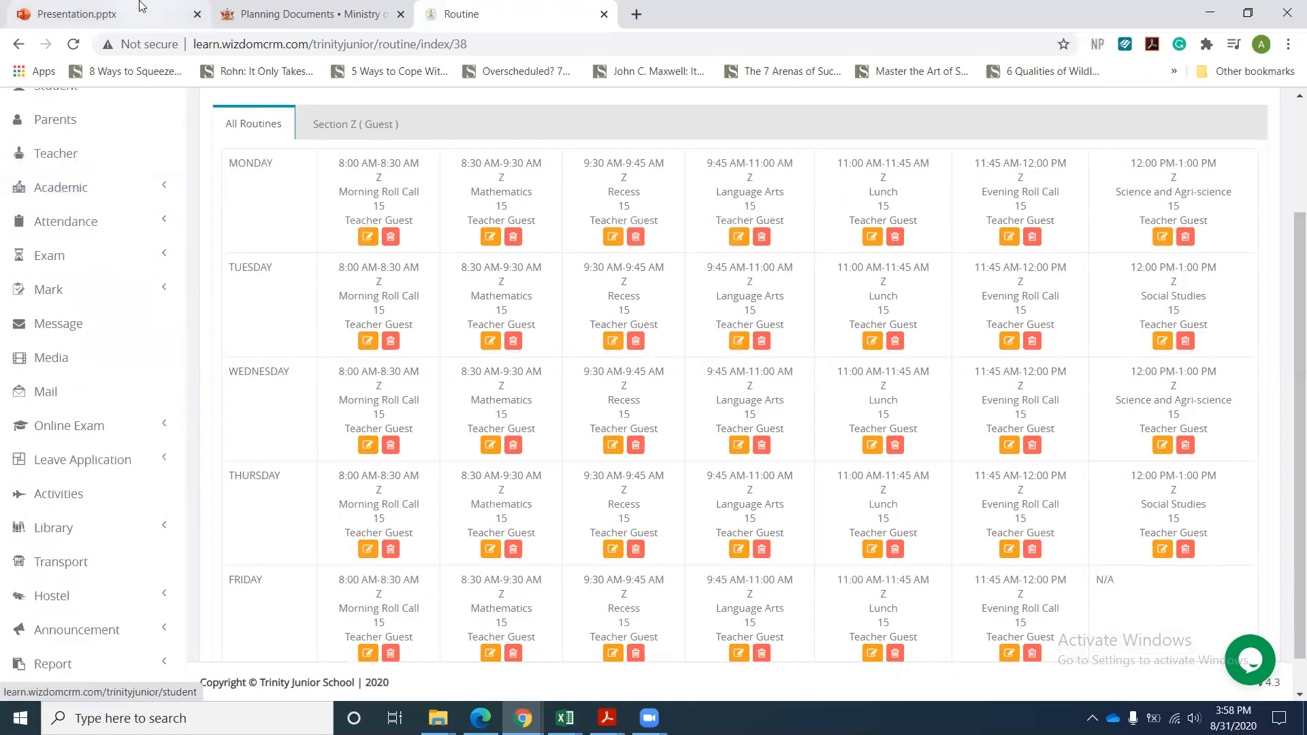
click(141, 8)
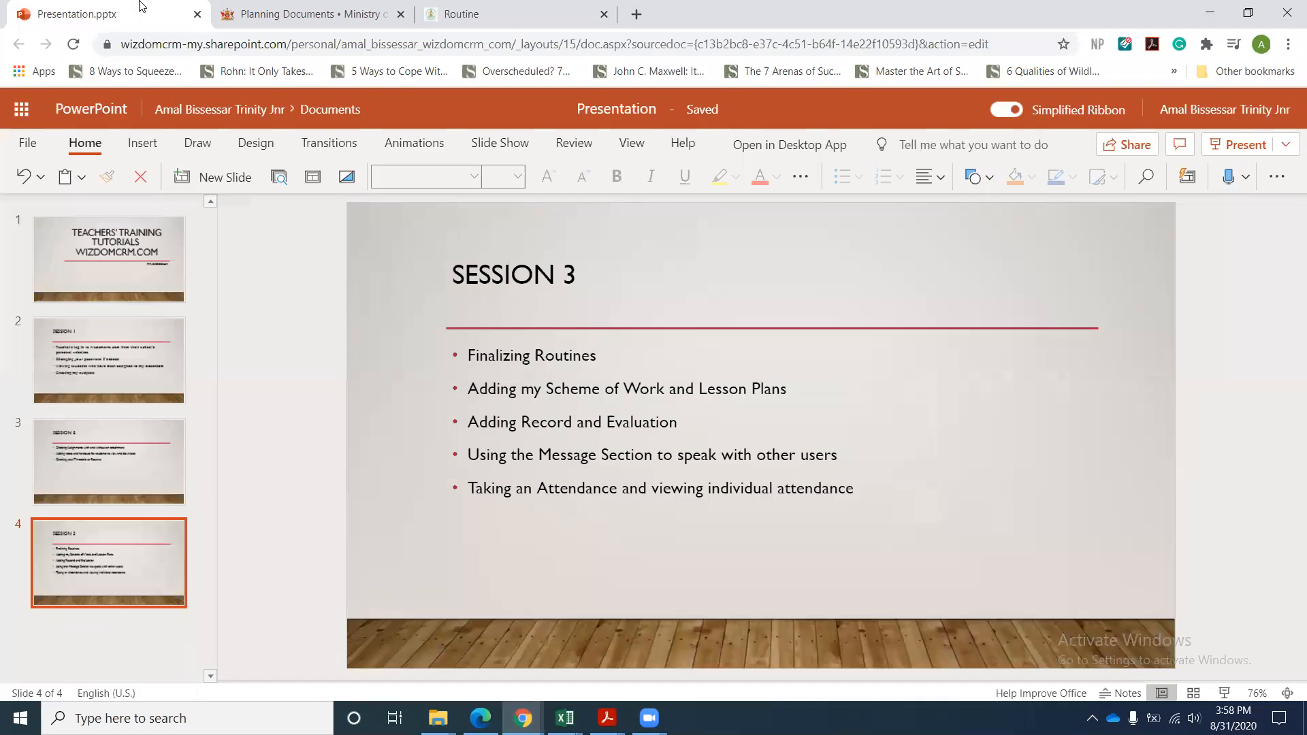
click(514, 6)
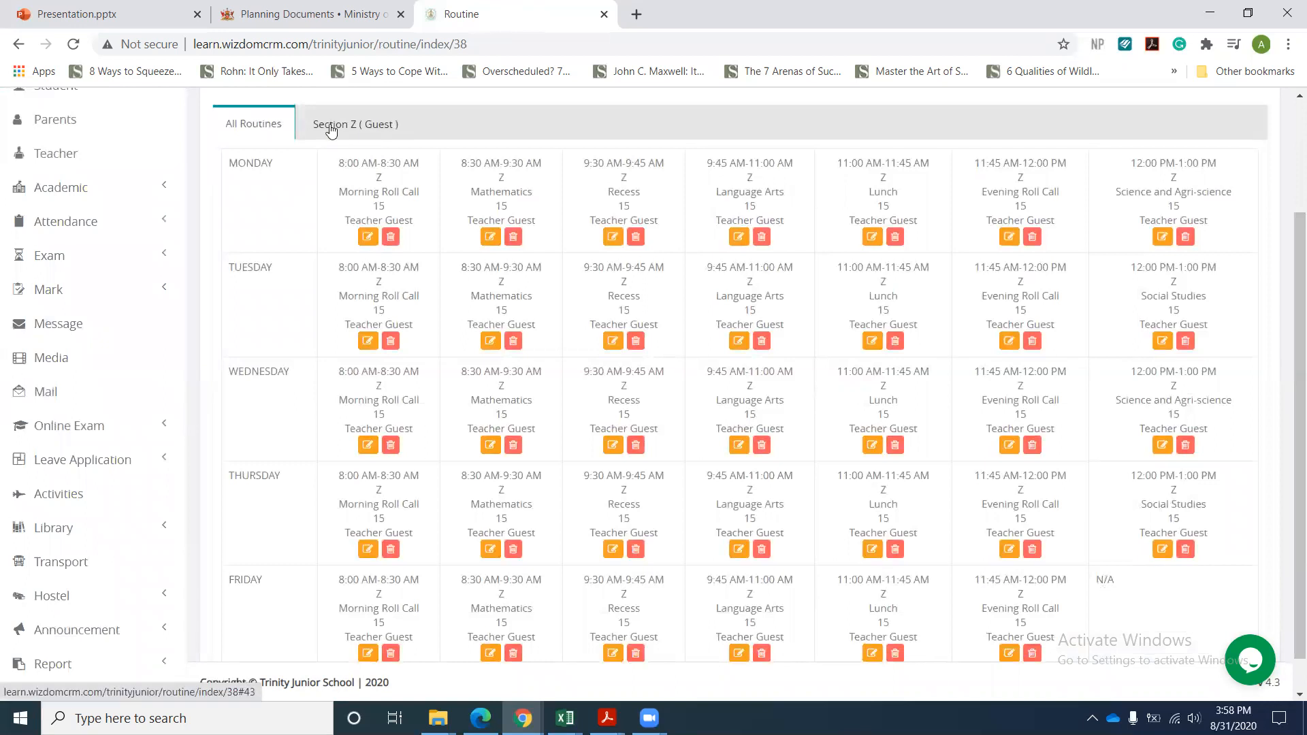
- Open the academic syllabus list and filter it to Guest Class
click(132, 199)
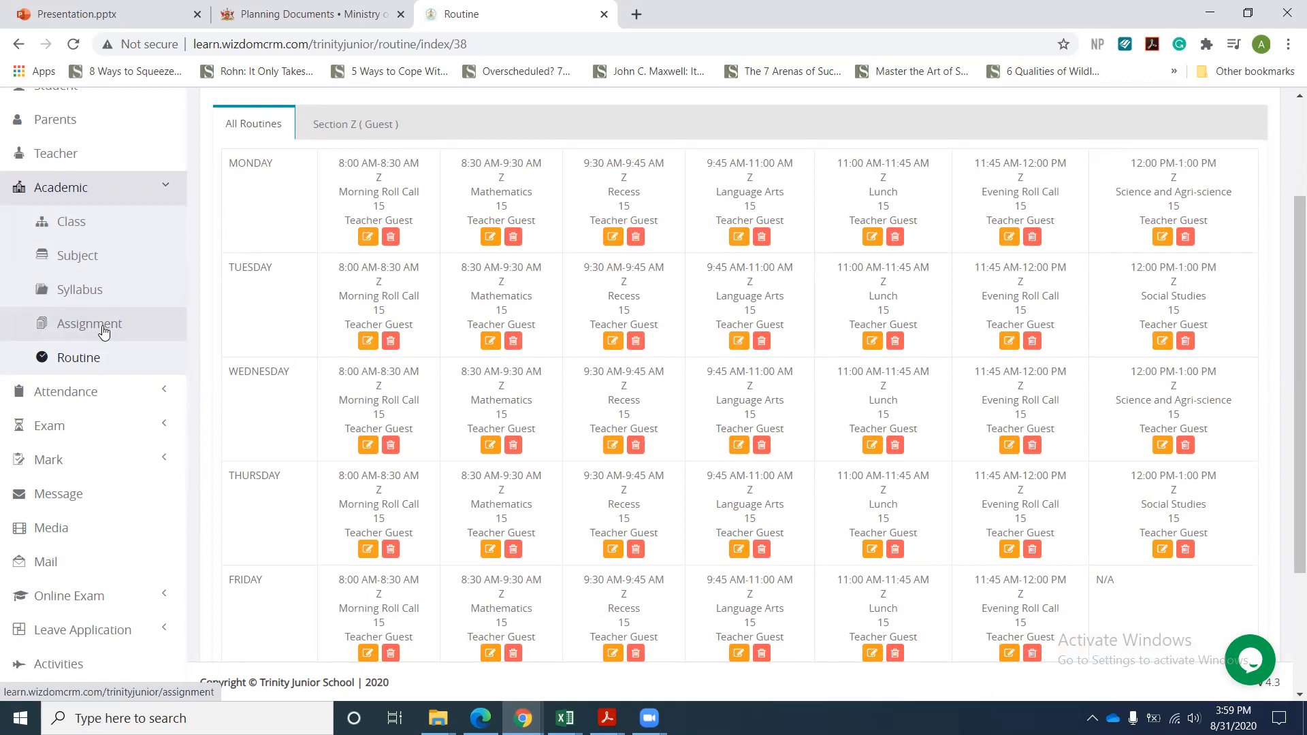
click(81, 297)
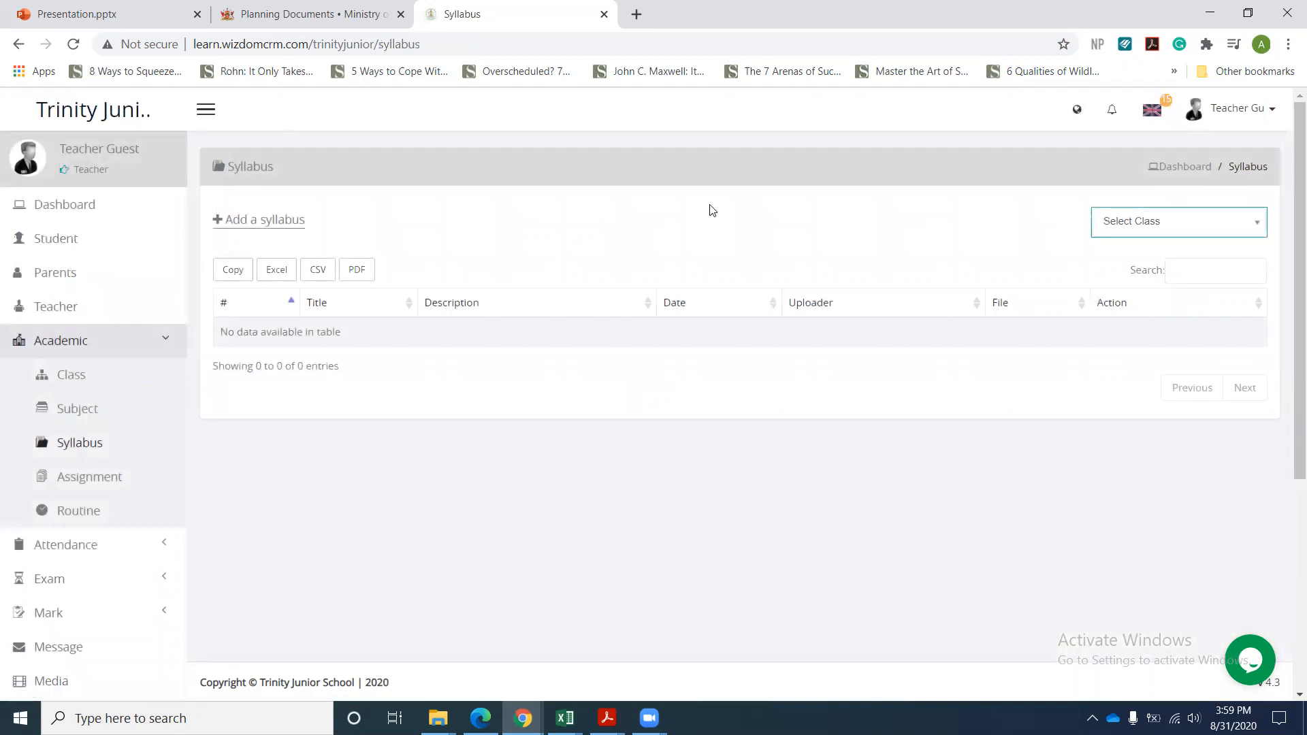
click(1143, 231)
click(1127, 294)
- Start a new syllabus entry titled "Daily Plan of Work - 31st August 2020"
click(299, 230)
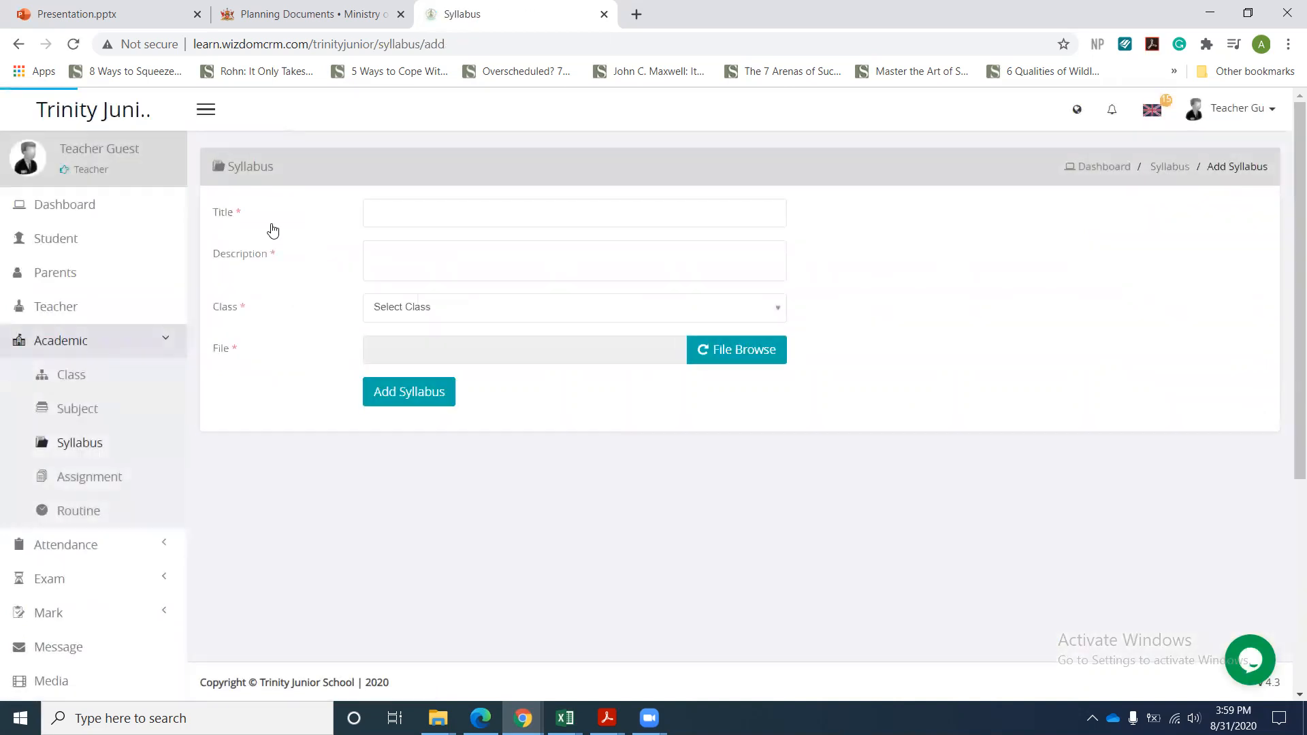
click(399, 215)
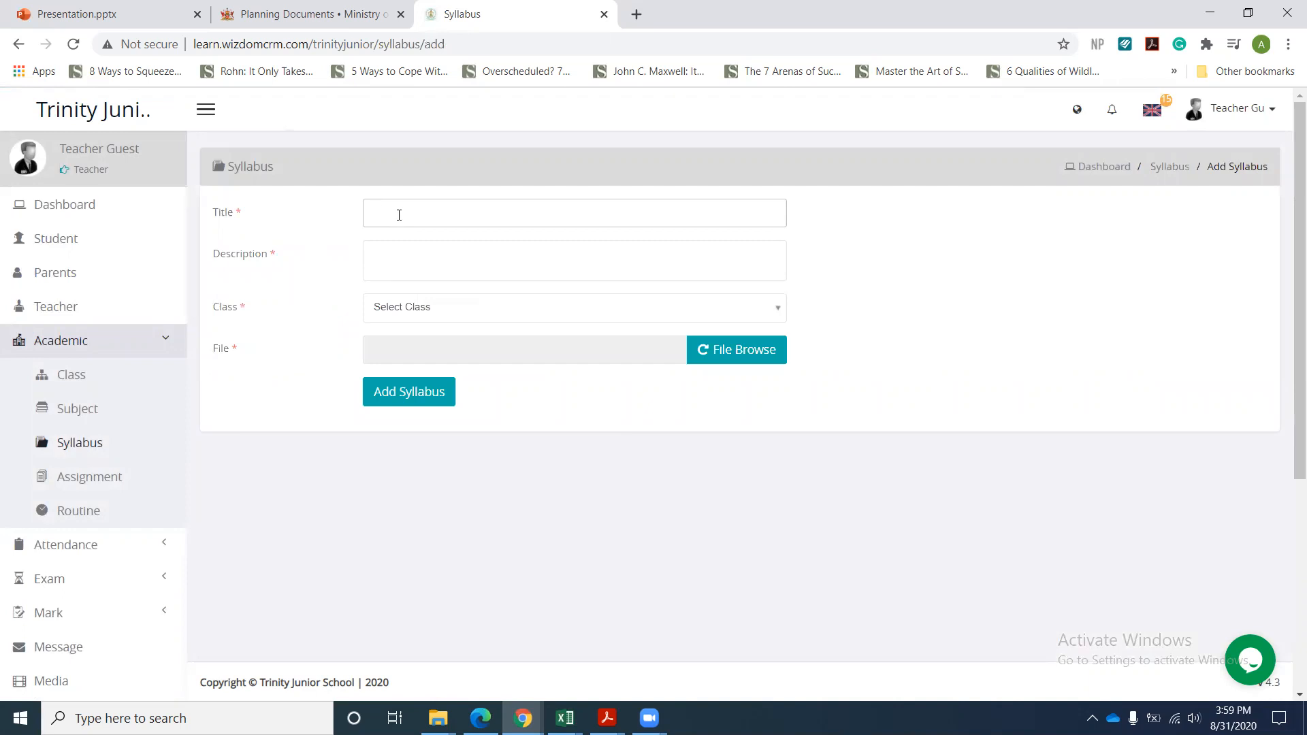
text(Daily Plan of Work - 31st August 2020)
- Describe the daily plan as "The attached document shows lesson plans for the above date" and assign it to Guest Class
click(412, 257)
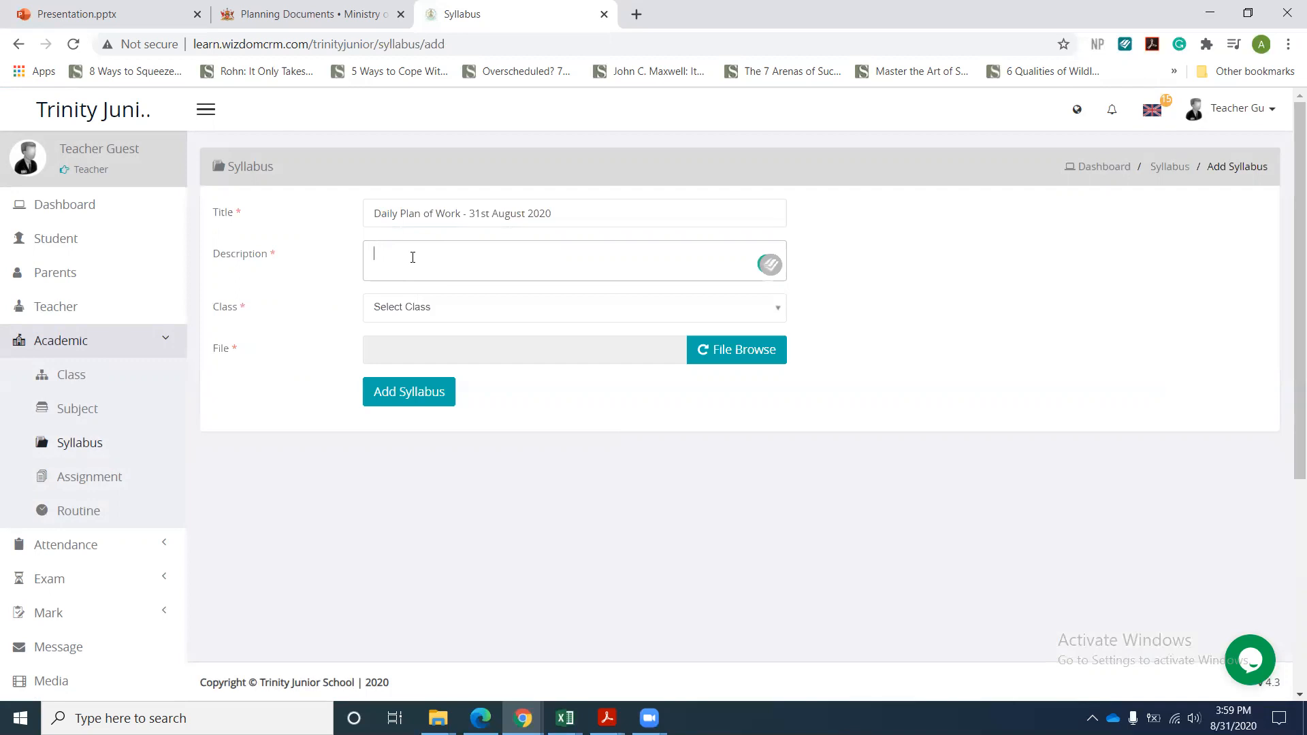
text(The attached document shows plans o)
key(BackSpace)
key(BackSpace)
key(BackSpace)
key(BackSpace)
text(a lesso)
key(BackSpace)
key(BackSpace)
key(BackSpace)
text(lessons)
text( plans for th)
text(e av)
text(bo)
text(ve )
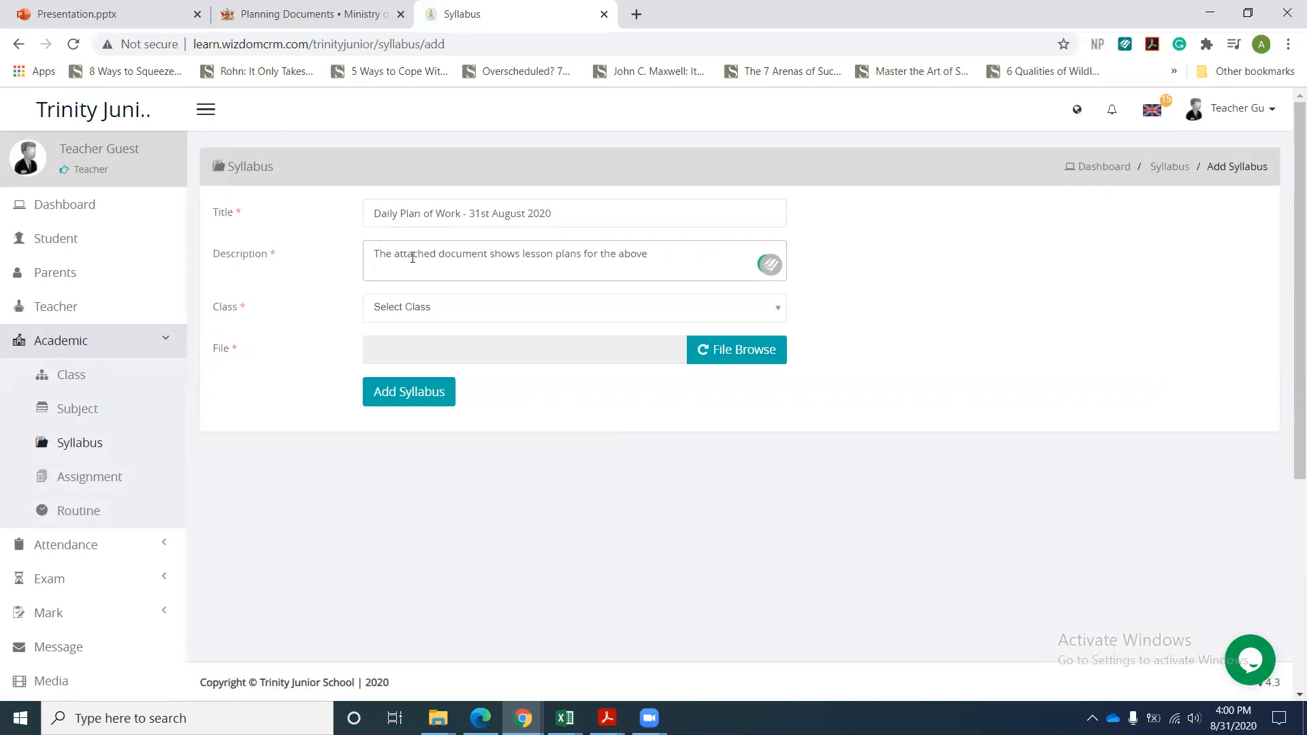
text(date)
click(402, 308)
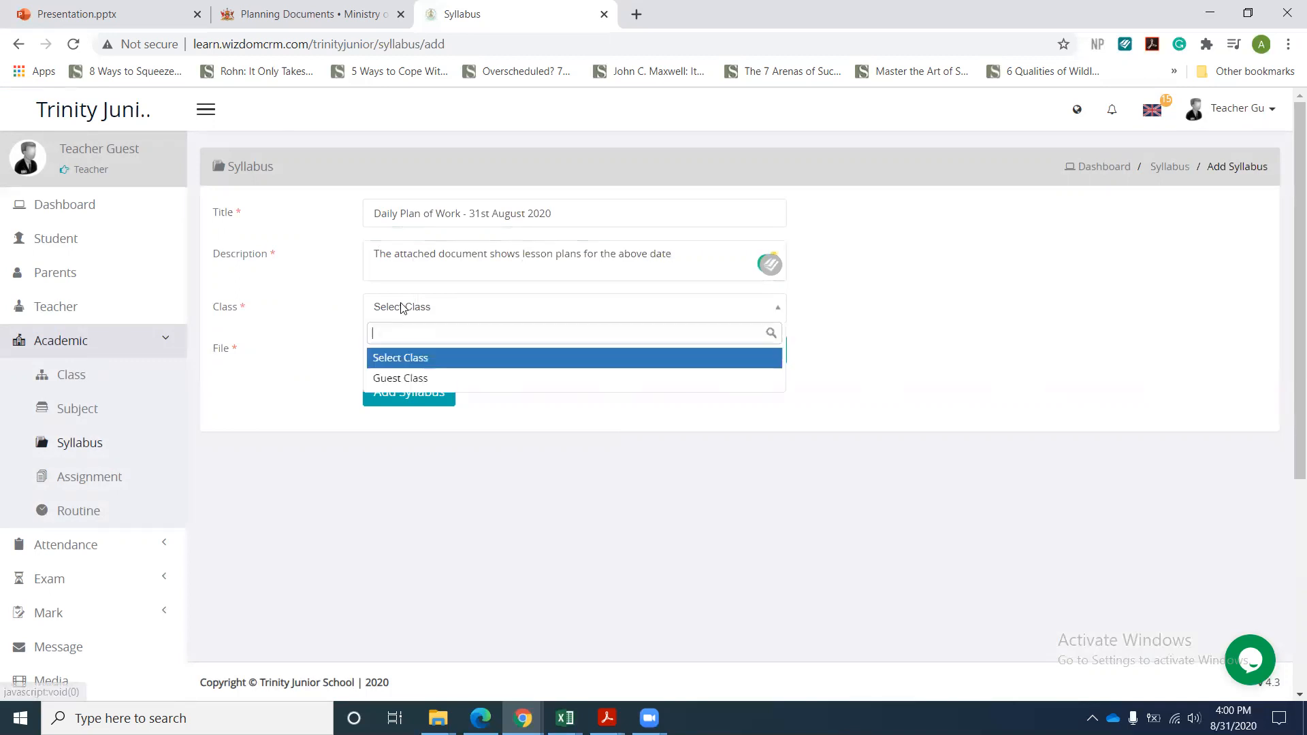
click(409, 379)
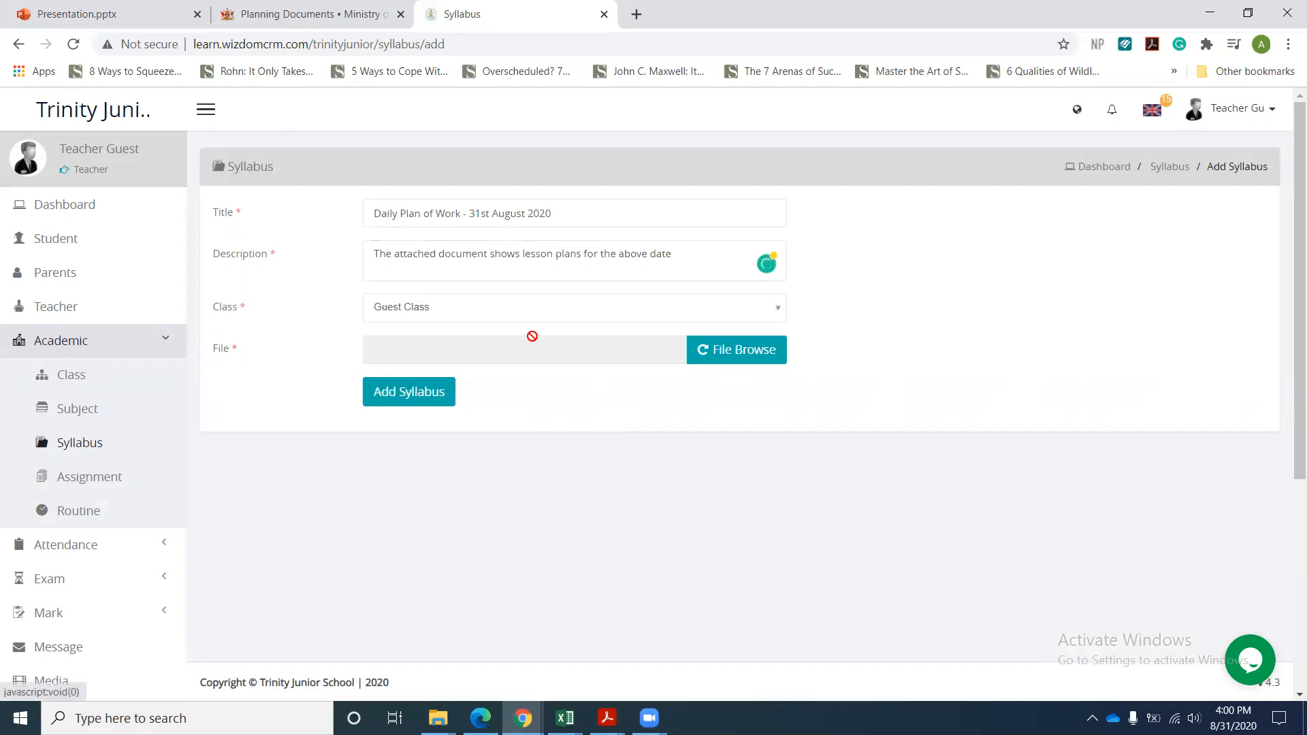
- Attach 2-Sample-Plan-Blank from the Downloads folder to the daily plan and submit the syllabus entry
click(717, 351)
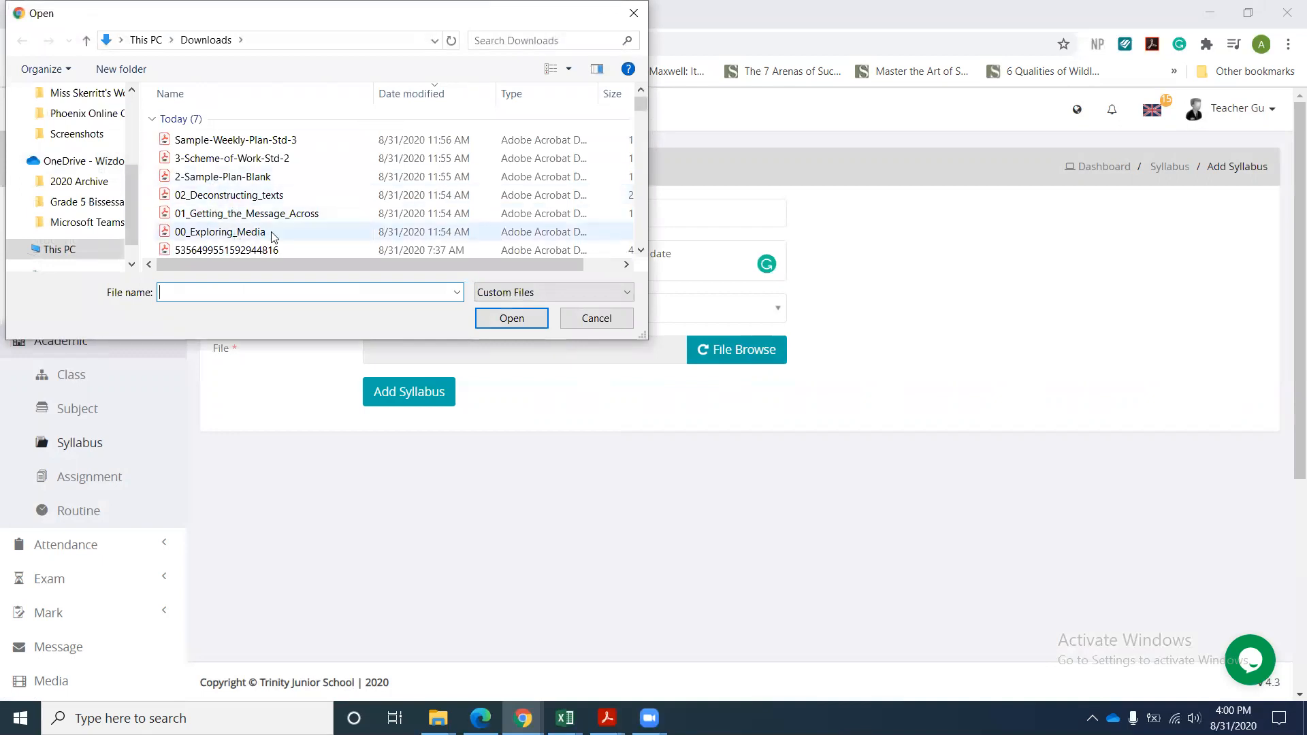
click(226, 179)
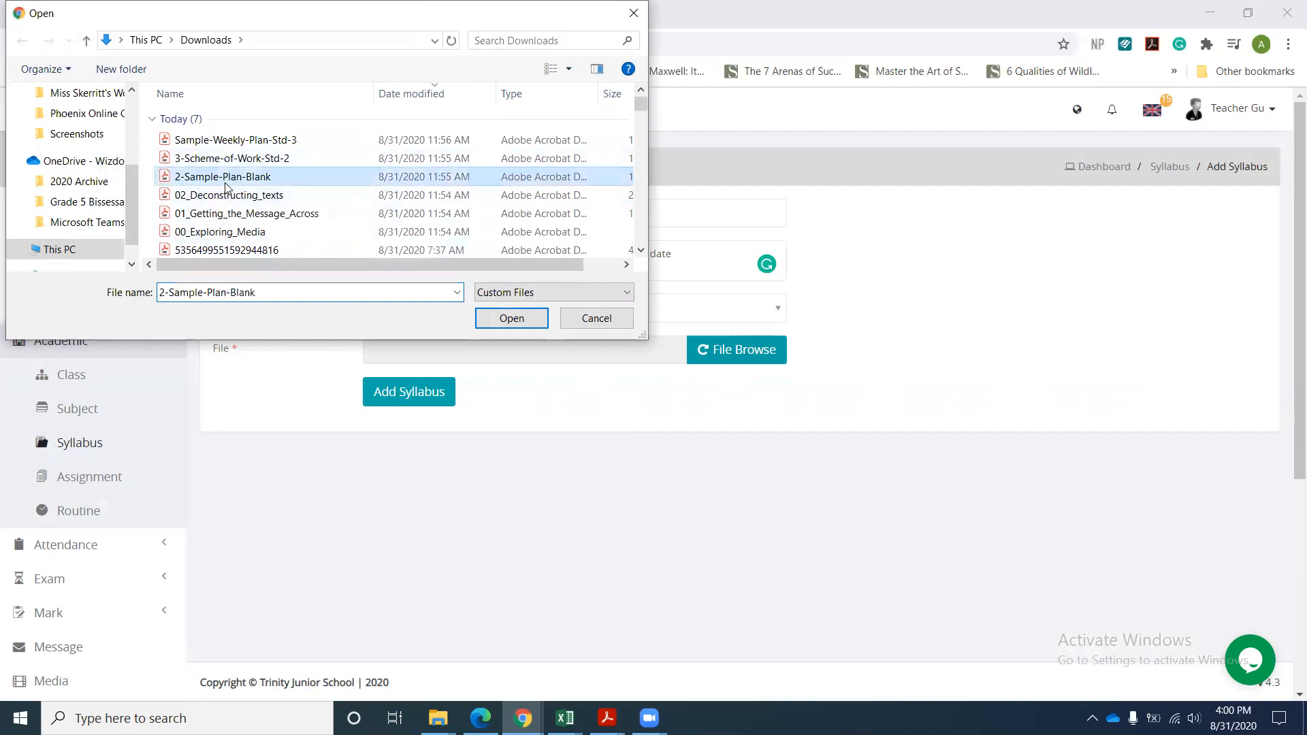
click(525, 316)
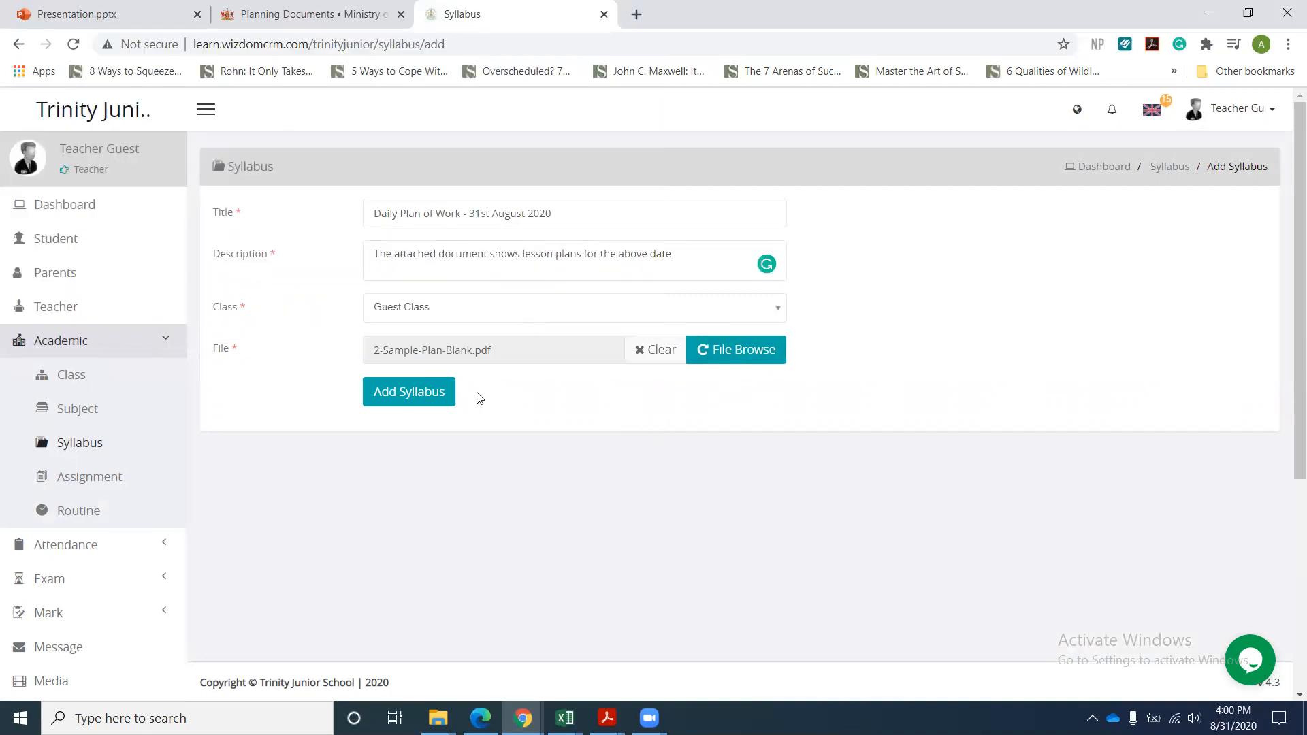
click(425, 396)
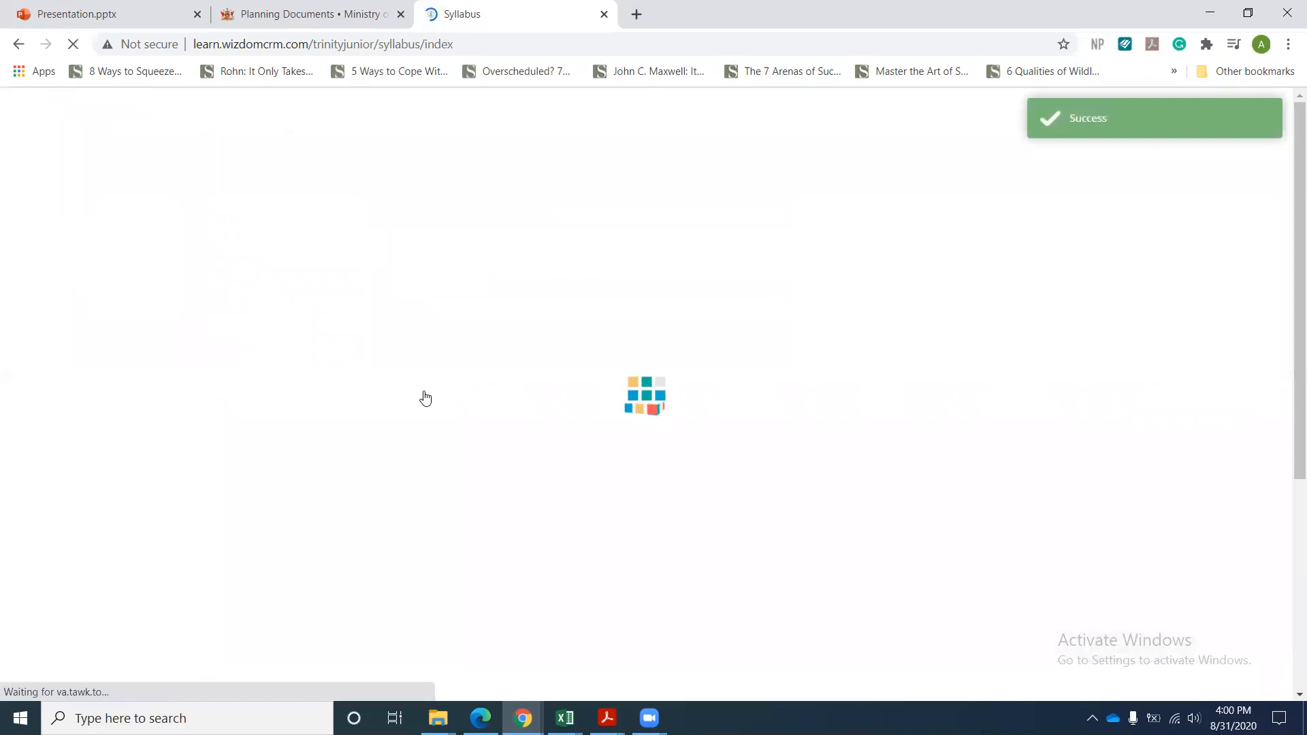
- Start another syllabus entry titled "Lesson Plan Week 1"
click(275, 225)
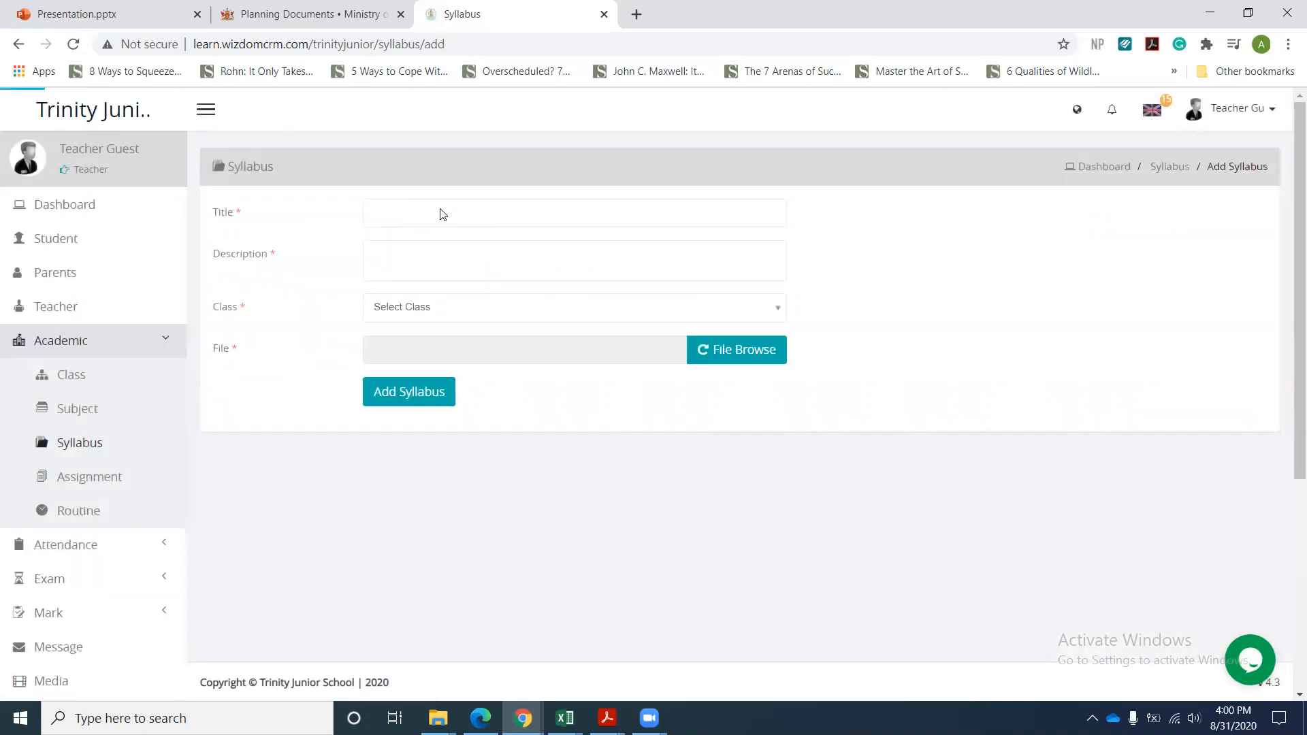
click(426, 213)
text(Lesson Pl)
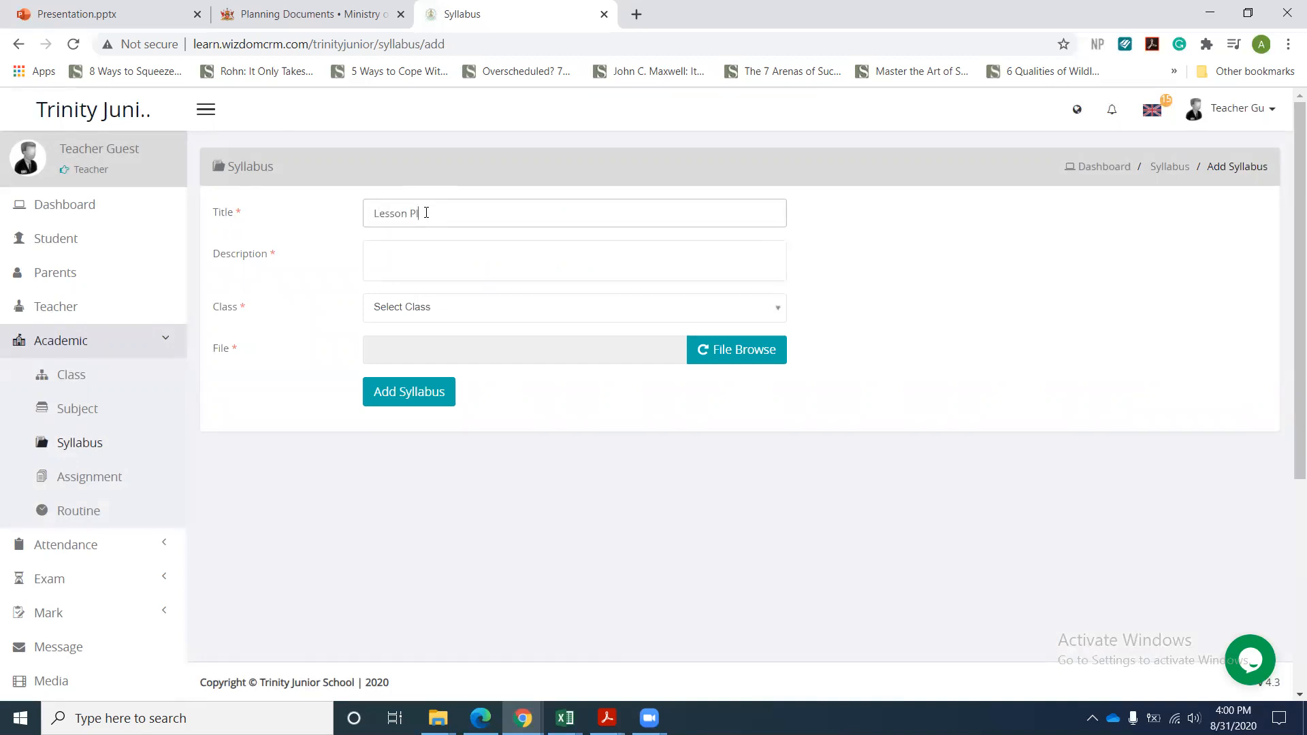
text(an Week 1)
- Describe the lesson plan as "Attached is the lesson plans for week 1 of term 1" and assign it to Guest Class
click(414, 273)
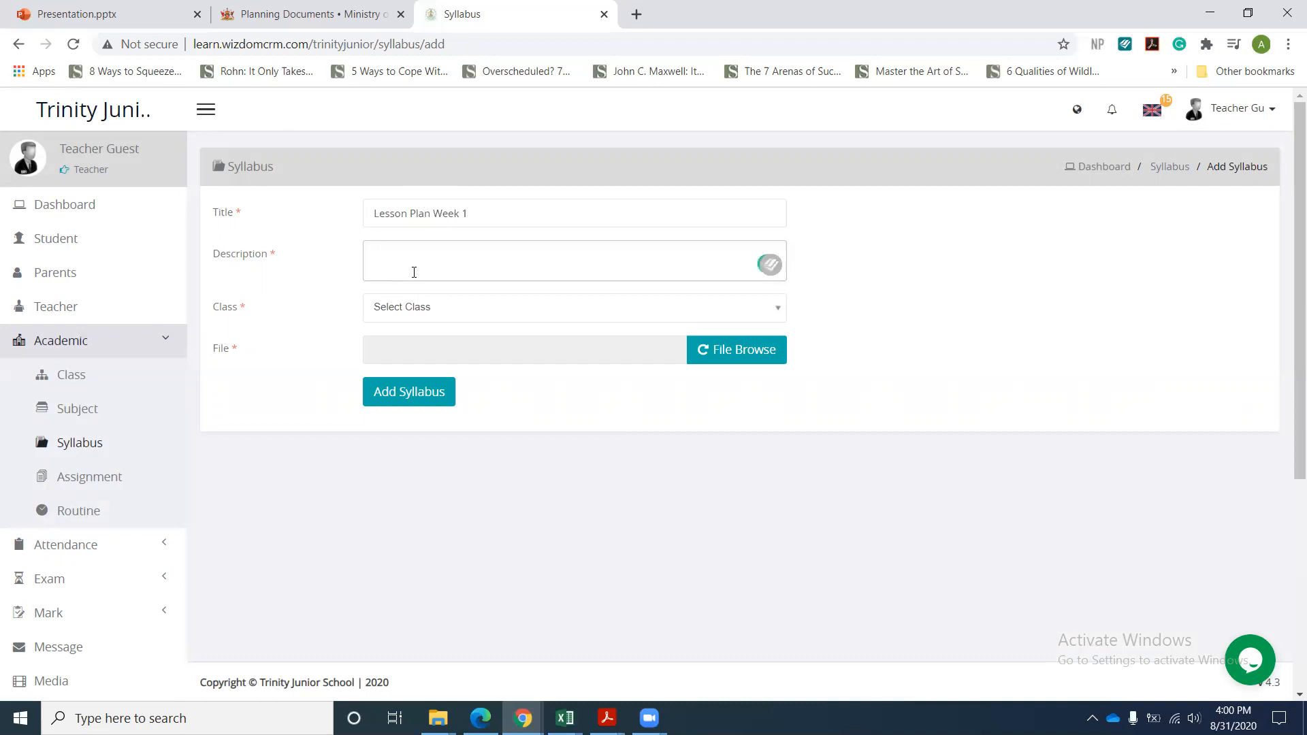
text(Attached is the lesson plans for week 1 of term 1)
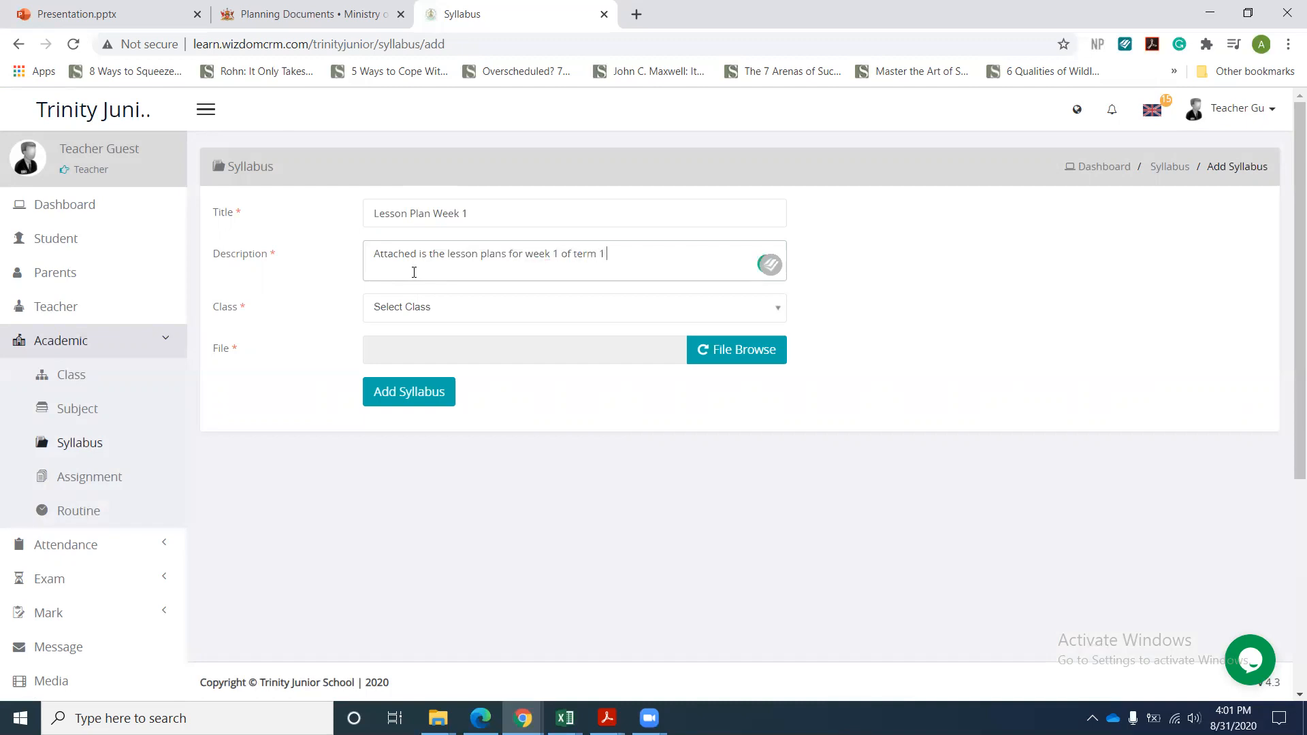
click(412, 314)
click(416, 376)
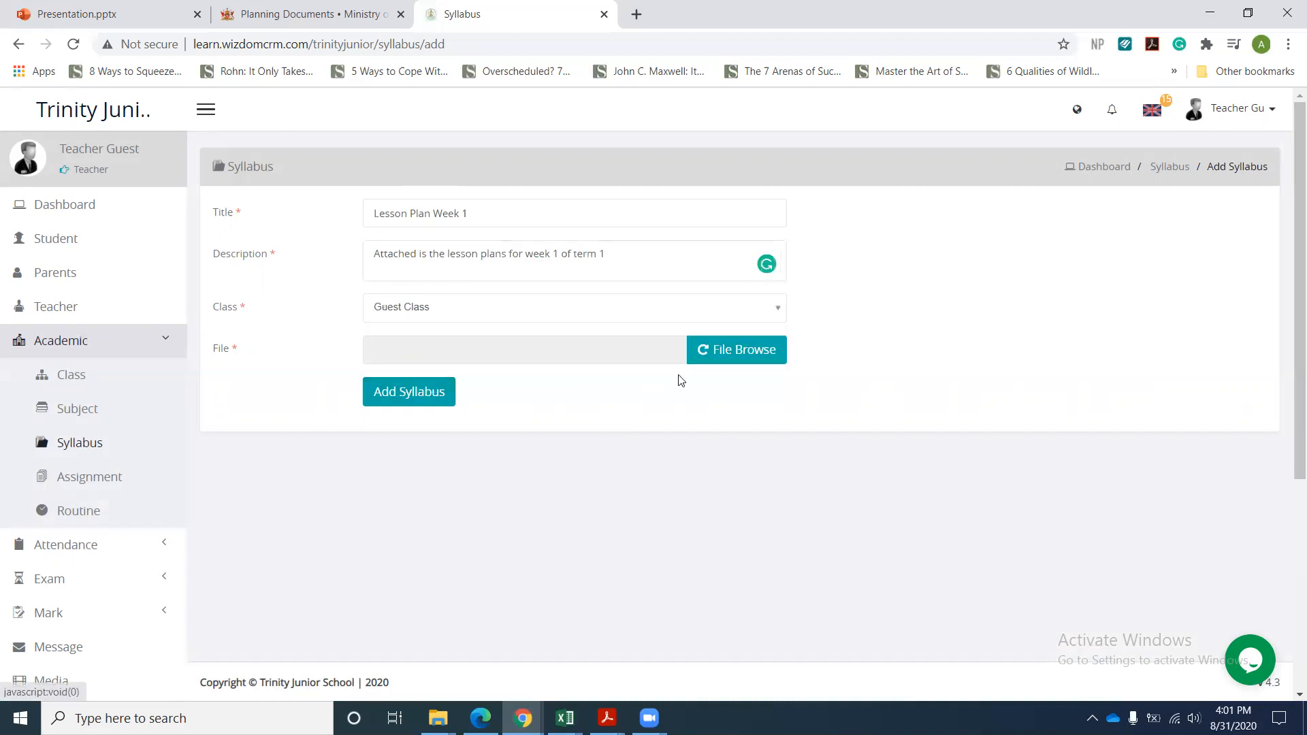
- Attach Sample-Weekly-Plan-Std-3 from the Downloads folder to the lesson plan and submit the syllabus entry
click(718, 350)
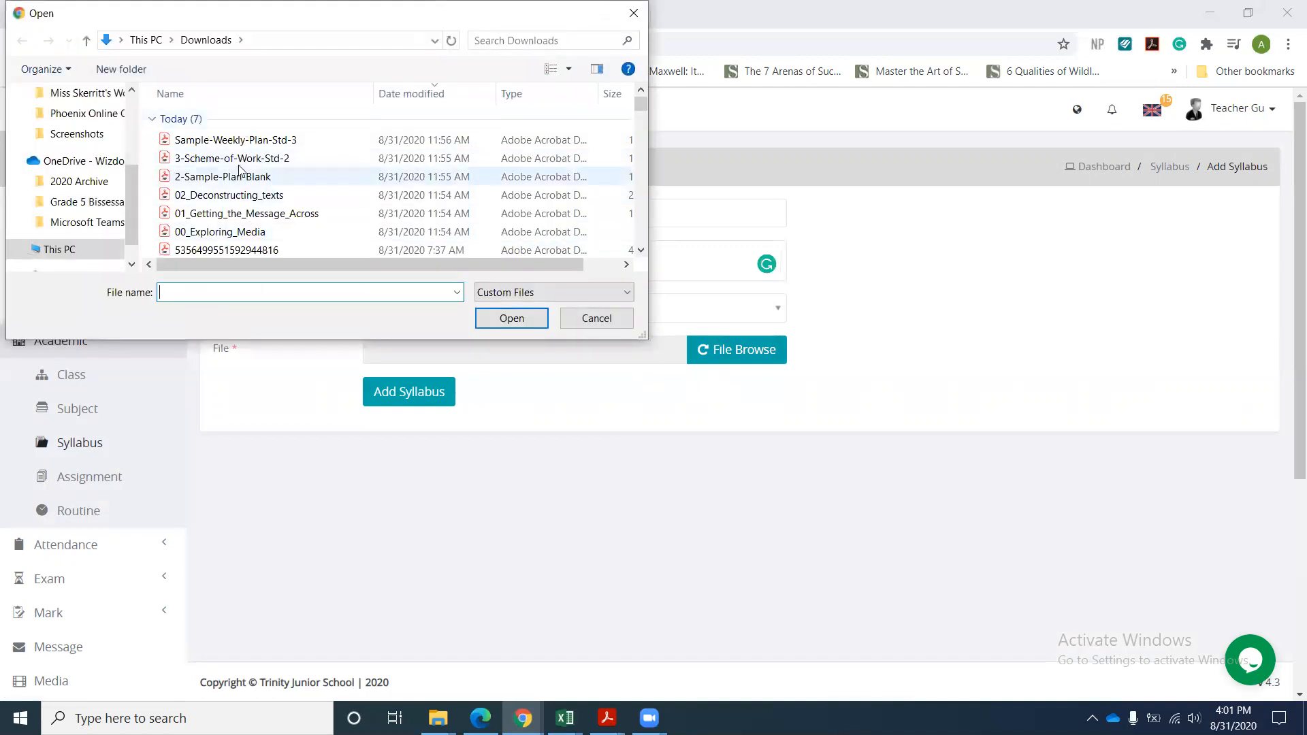
click(237, 141)
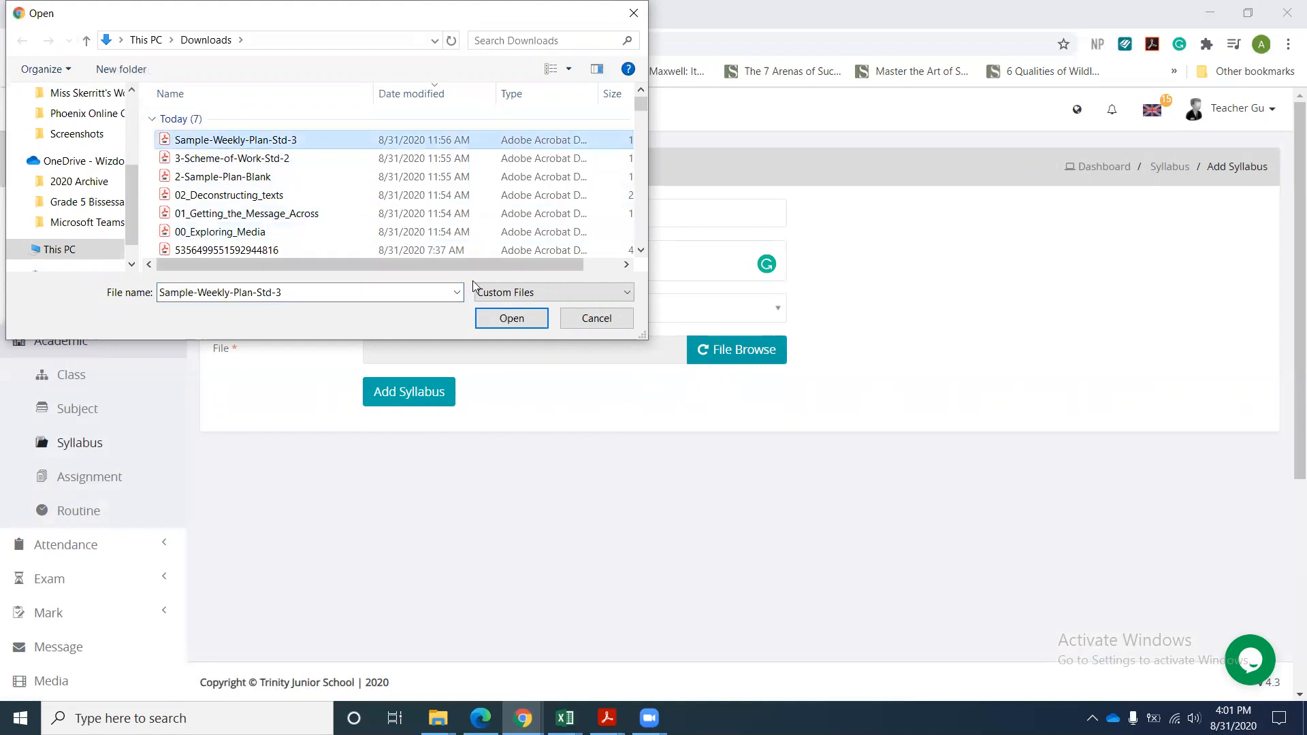
click(502, 318)
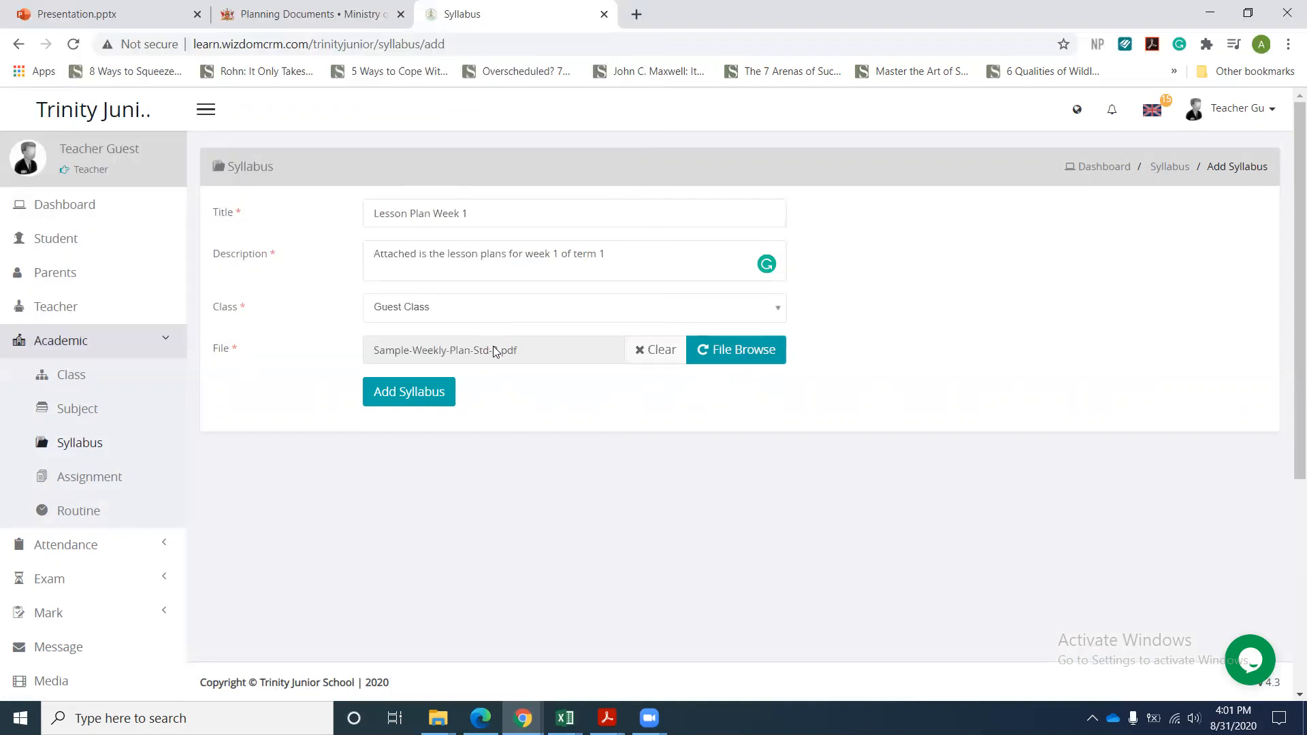
click(430, 399)
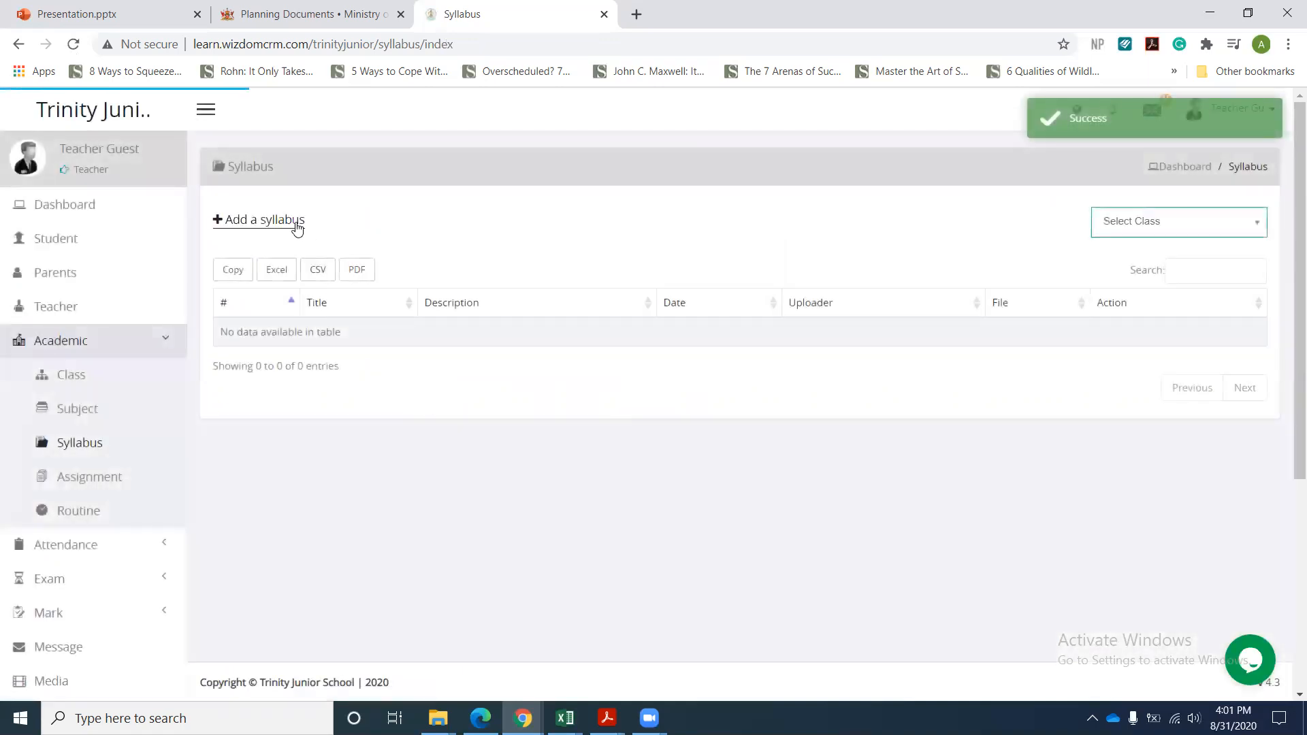
- Start a third syllabus entry titled "Scheme of work for Term 1"
click(296, 226)
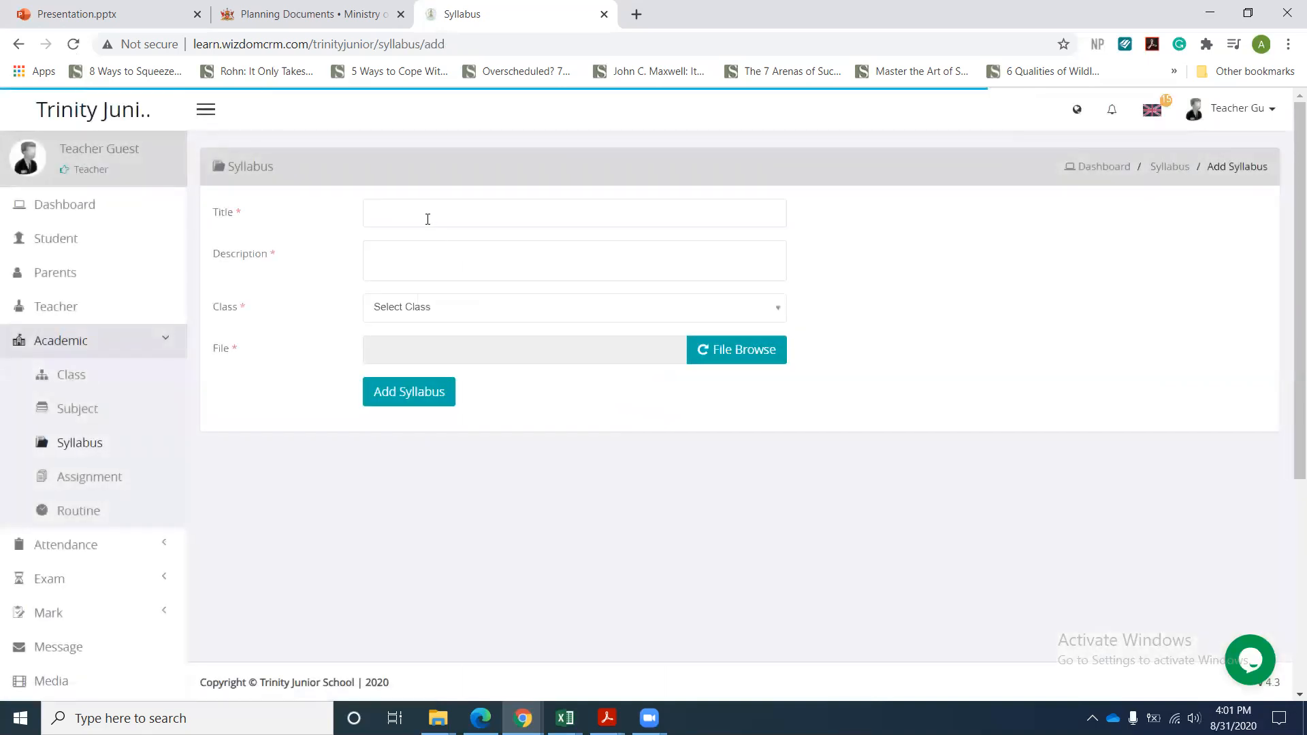
click(428, 219)
text(Scheme o)
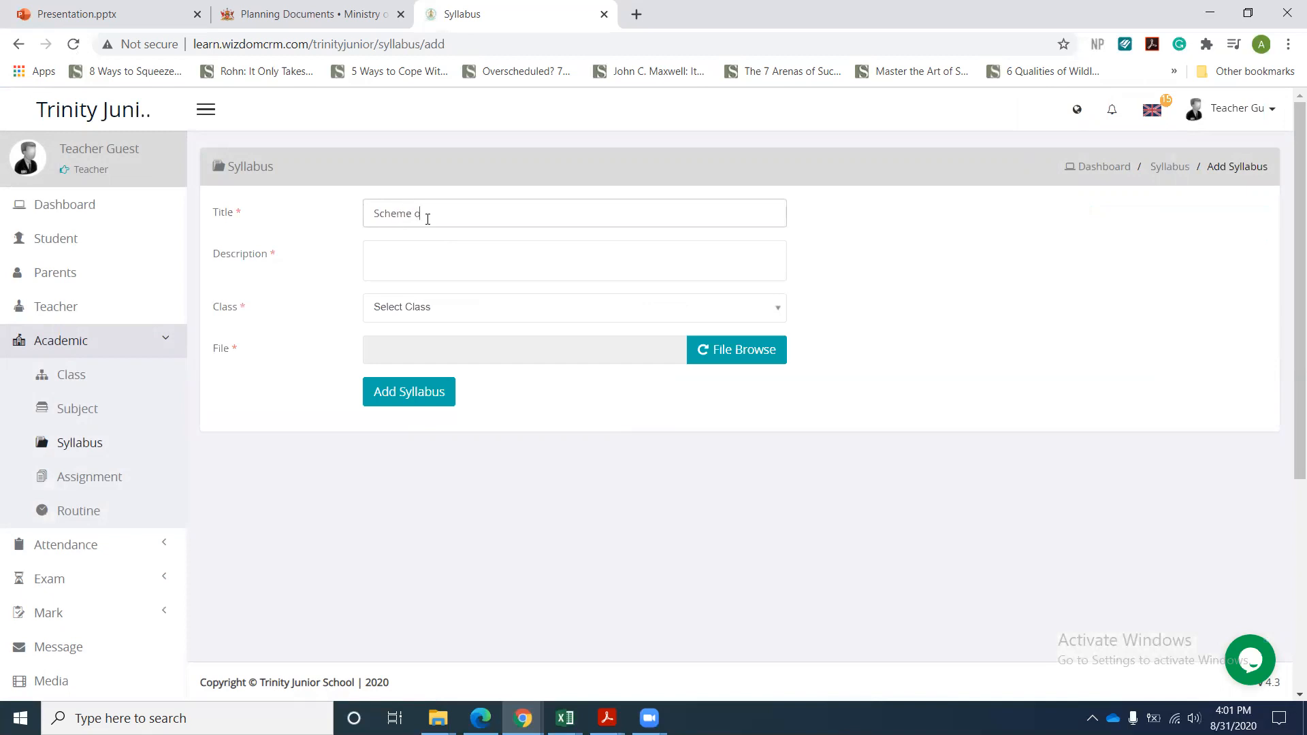
text(f work for wee)
key(BackSpace)
key(BackSpace)
key(BackSpace)
text(Term 1 s)
- Describe the scheme of work as "September - December Mathematics Schemes" and assign it to Guest Class
click(422, 252)
text(September )
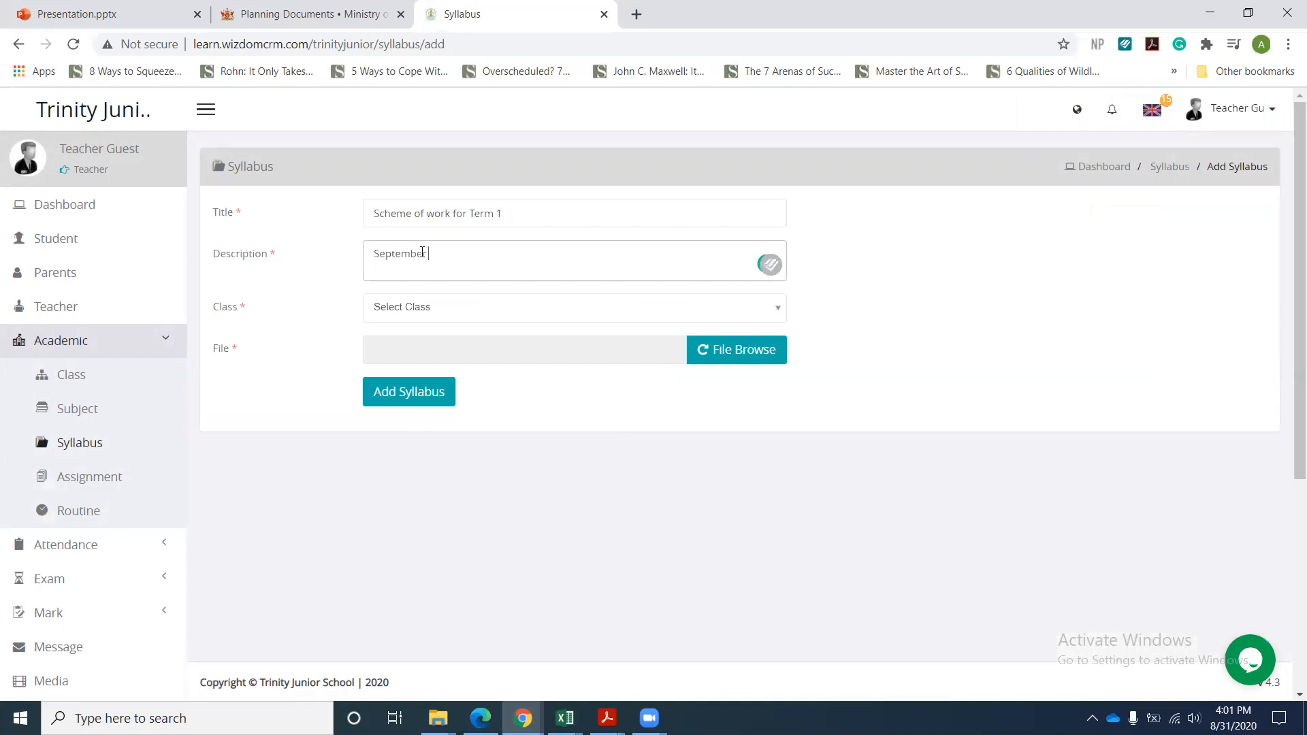
text(- December Mathematics Scheemes)
click(412, 317)
click(411, 379)
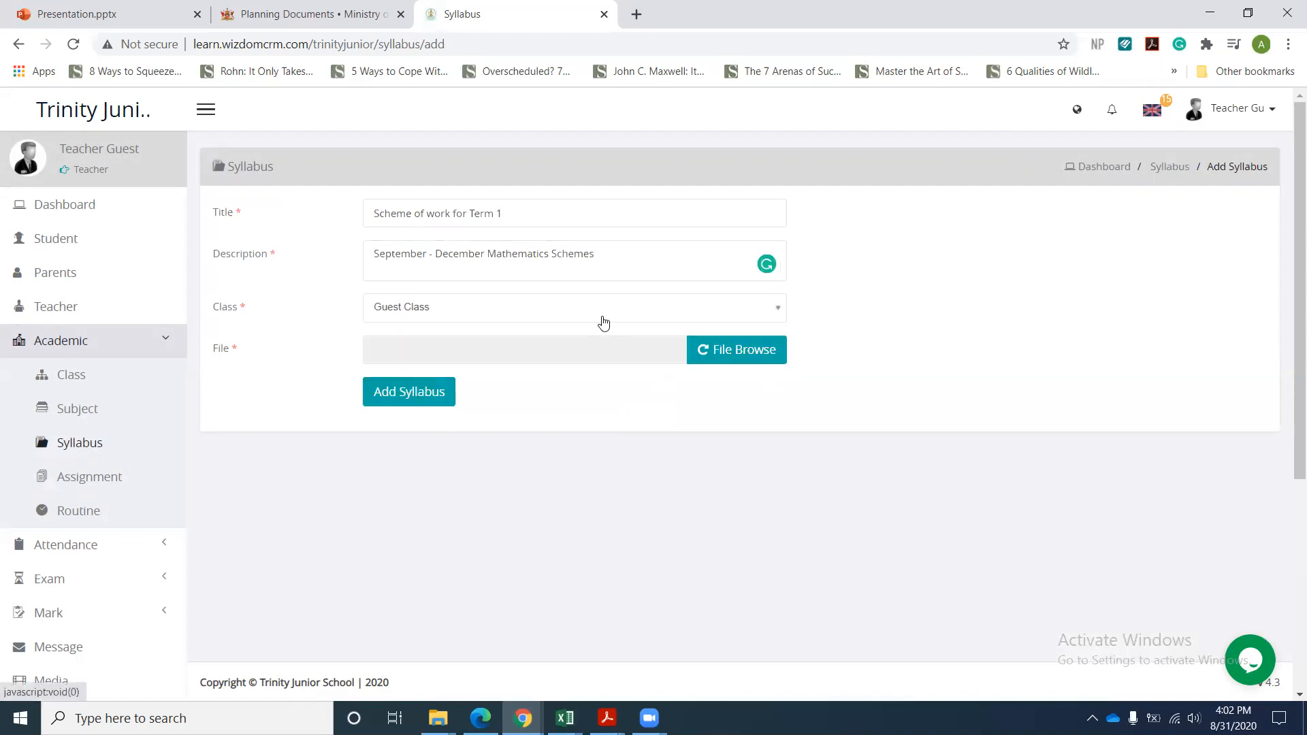
- Attach 3-Scheme-of-Work-Std-2 from the Downloads folder to the scheme of work and submit the syllabus entry
click(730, 362)
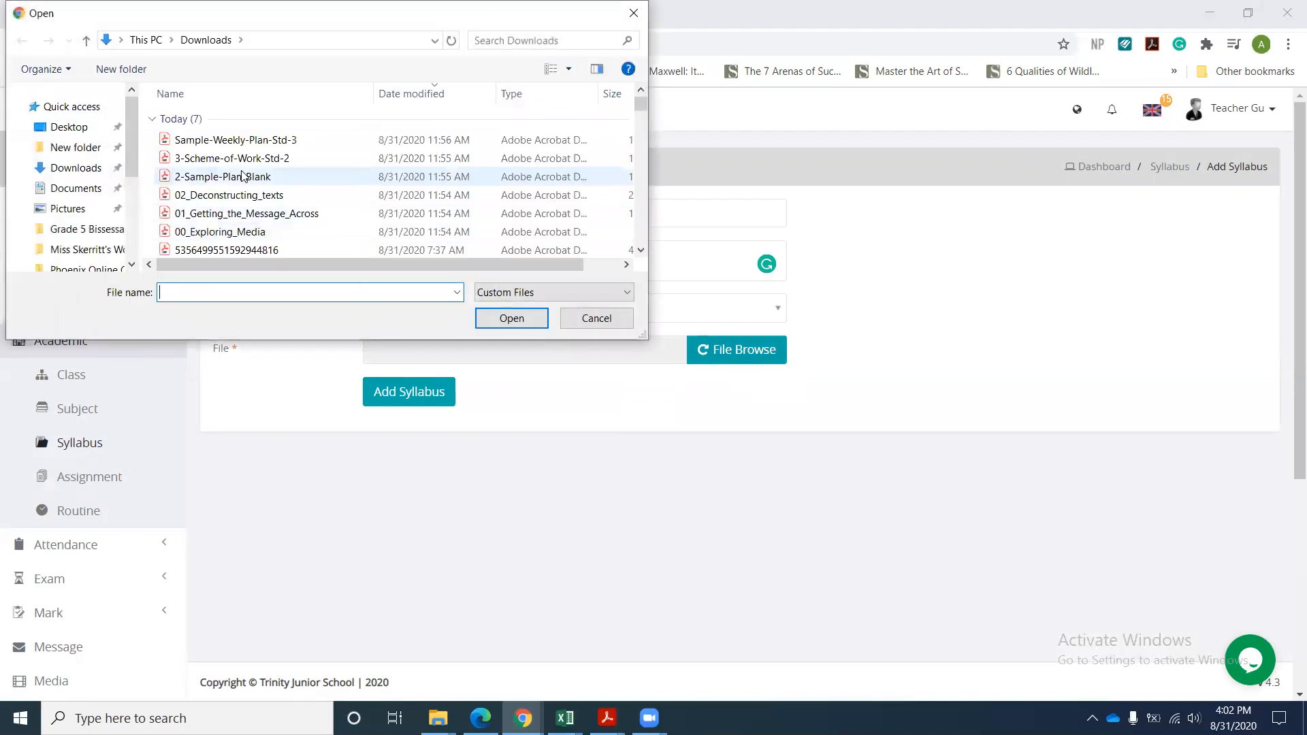
click(230, 158)
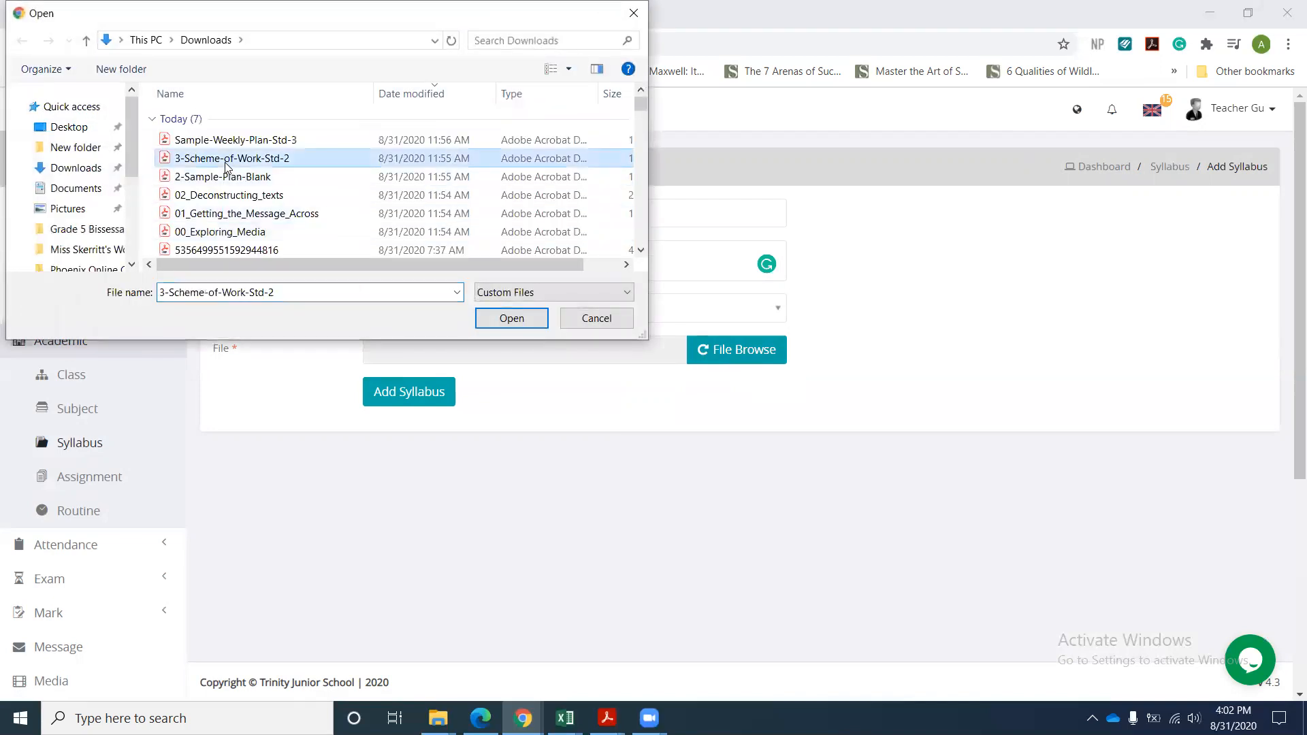
click(477, 321)
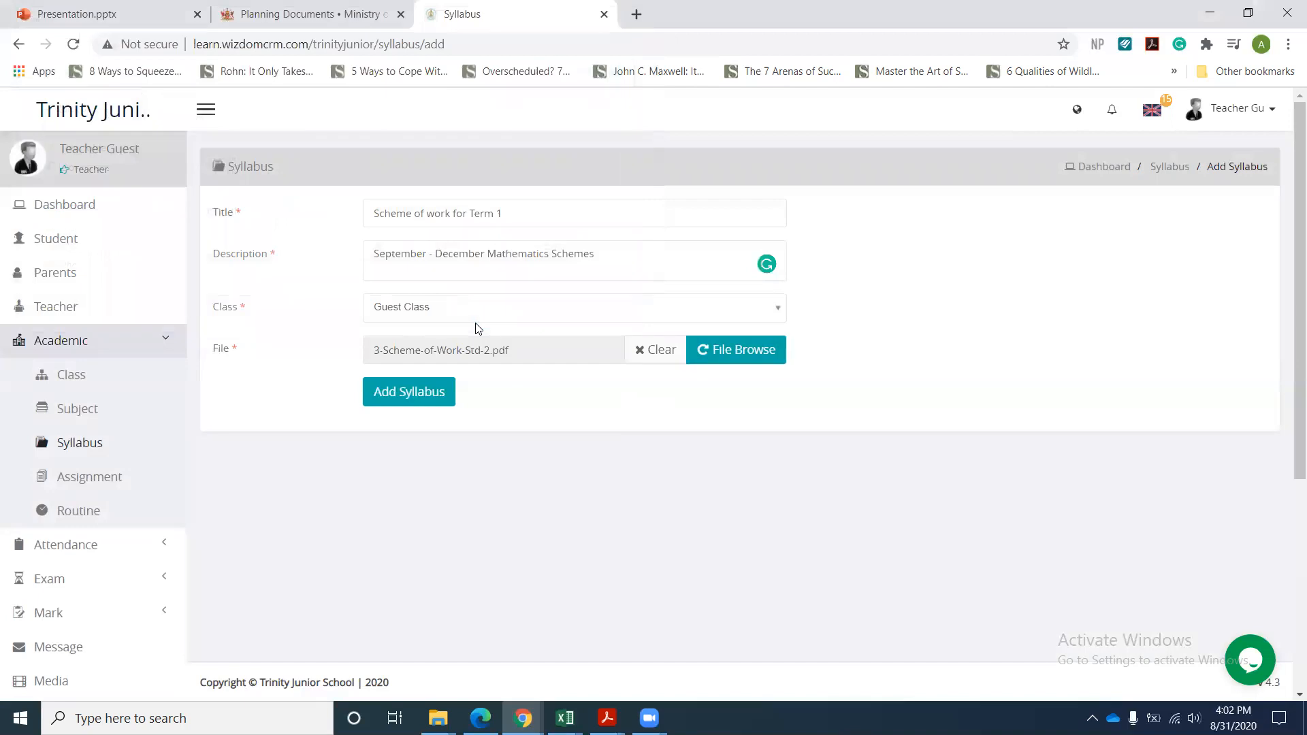
click(401, 395)
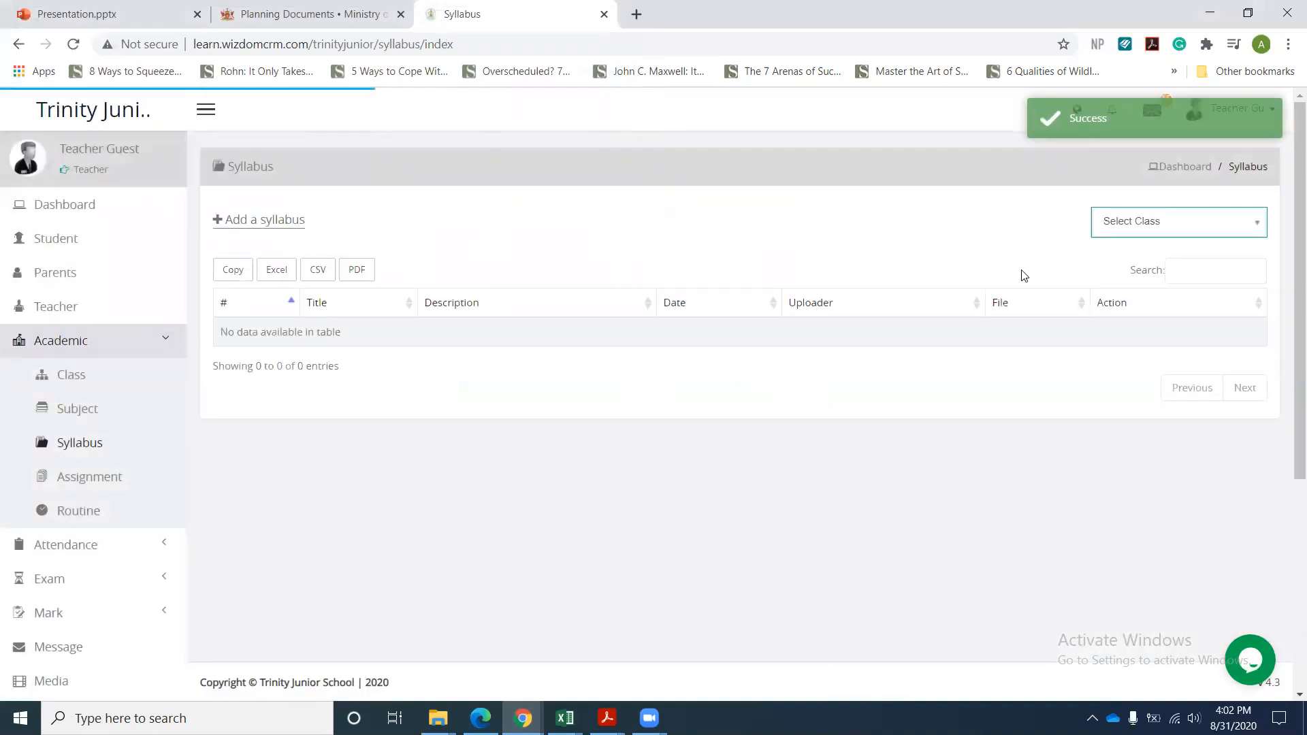
- List the Guest Class syllabus entries, and download the daily plan's file to review it in Acrobat Reader
click(1125, 230)
click(1132, 294)
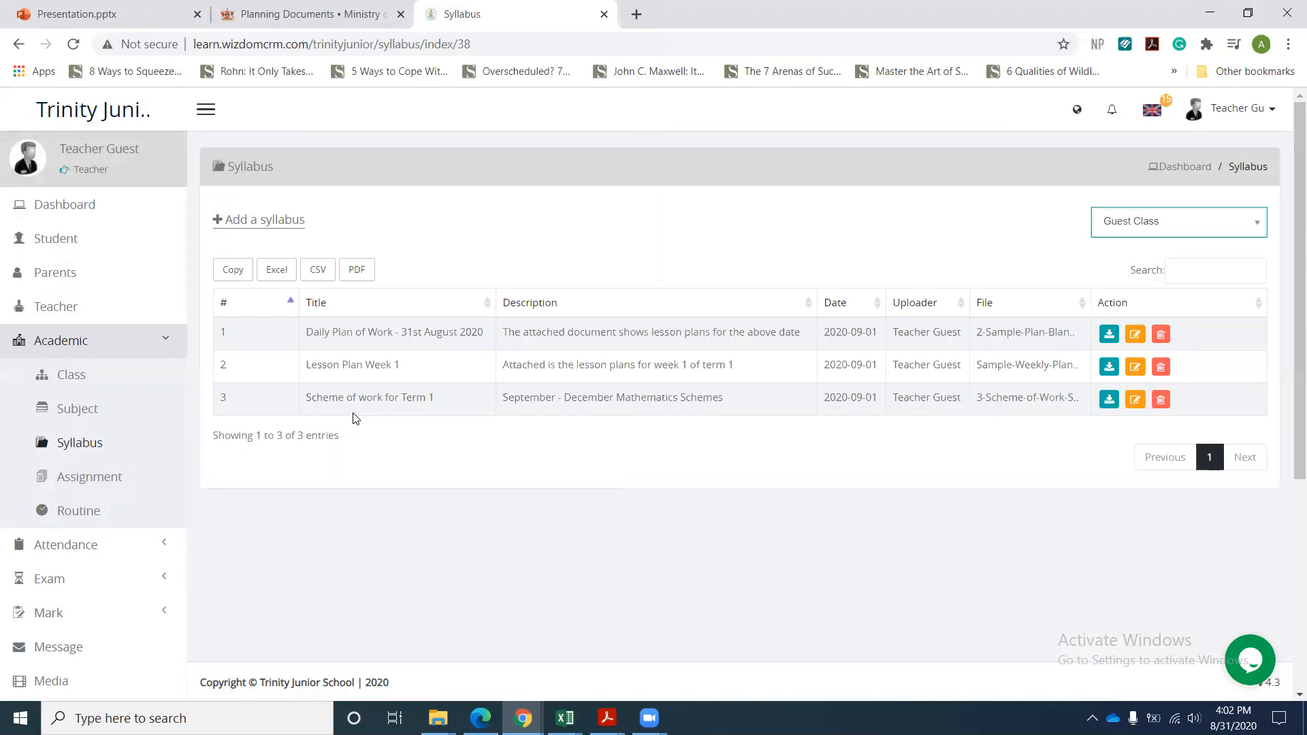
click(1109, 337)
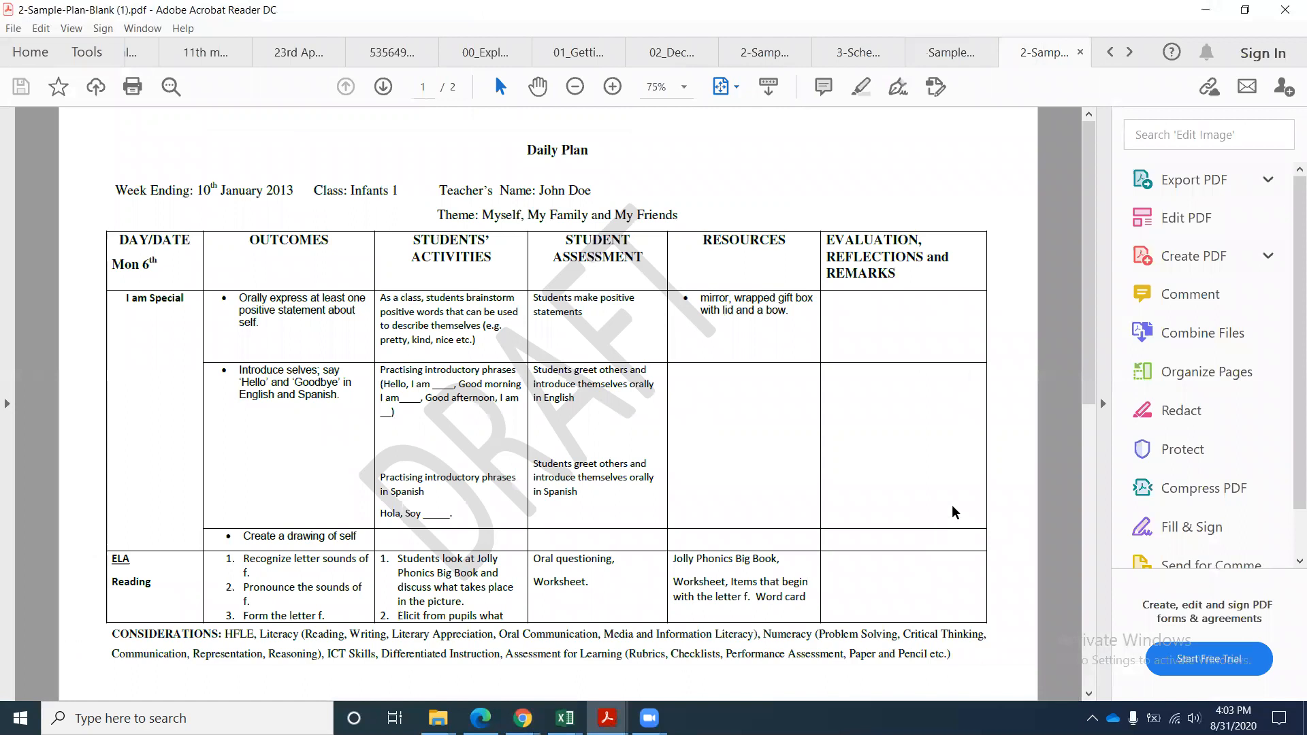
drag(1091, 203, 1036, 182)
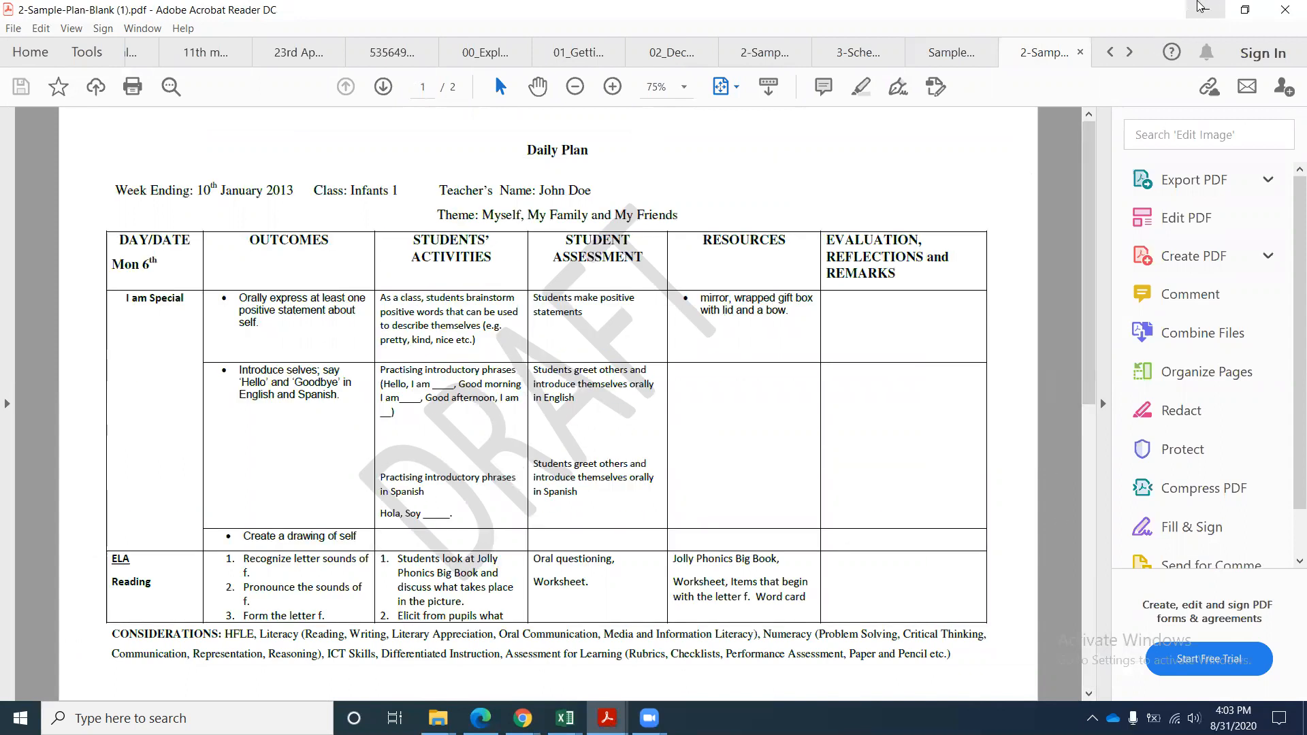
click(1201, 7)
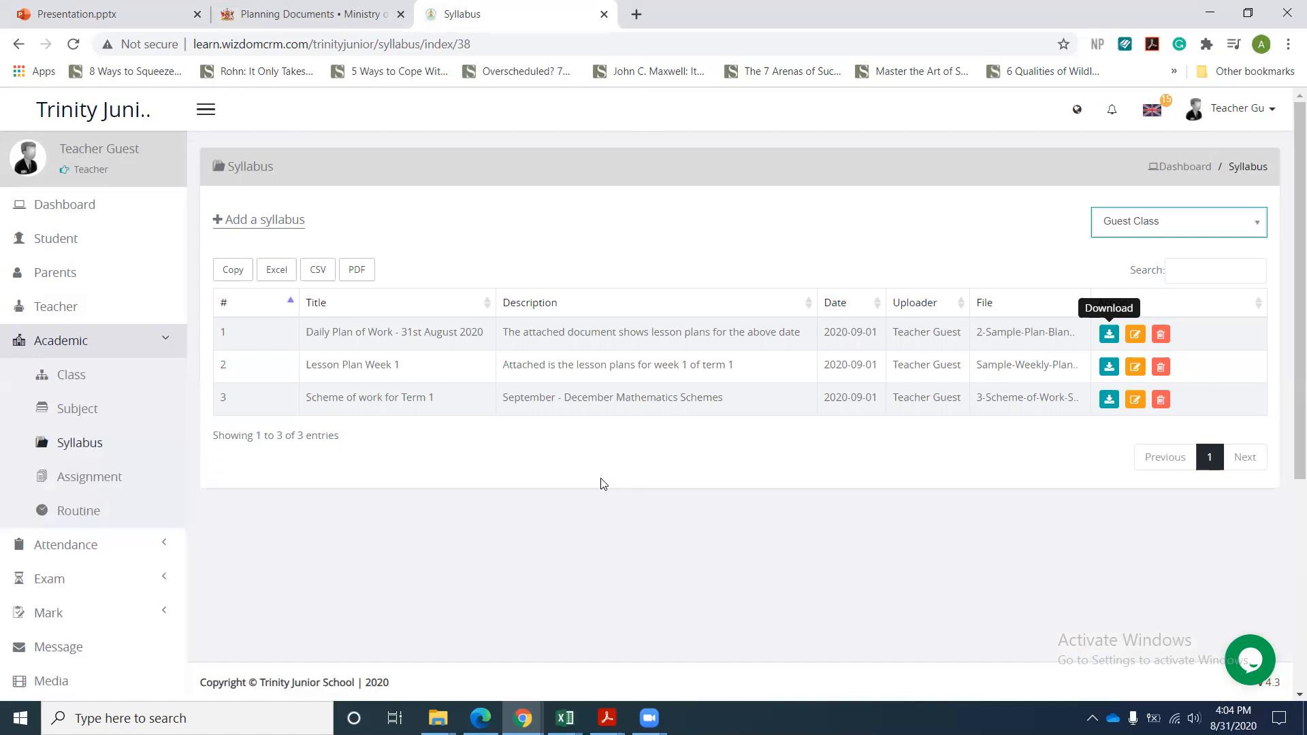
- Review the Session 3 slide's points on adding record and evaluation and using the message section in the PowerPoint presentation
click(99, 344)
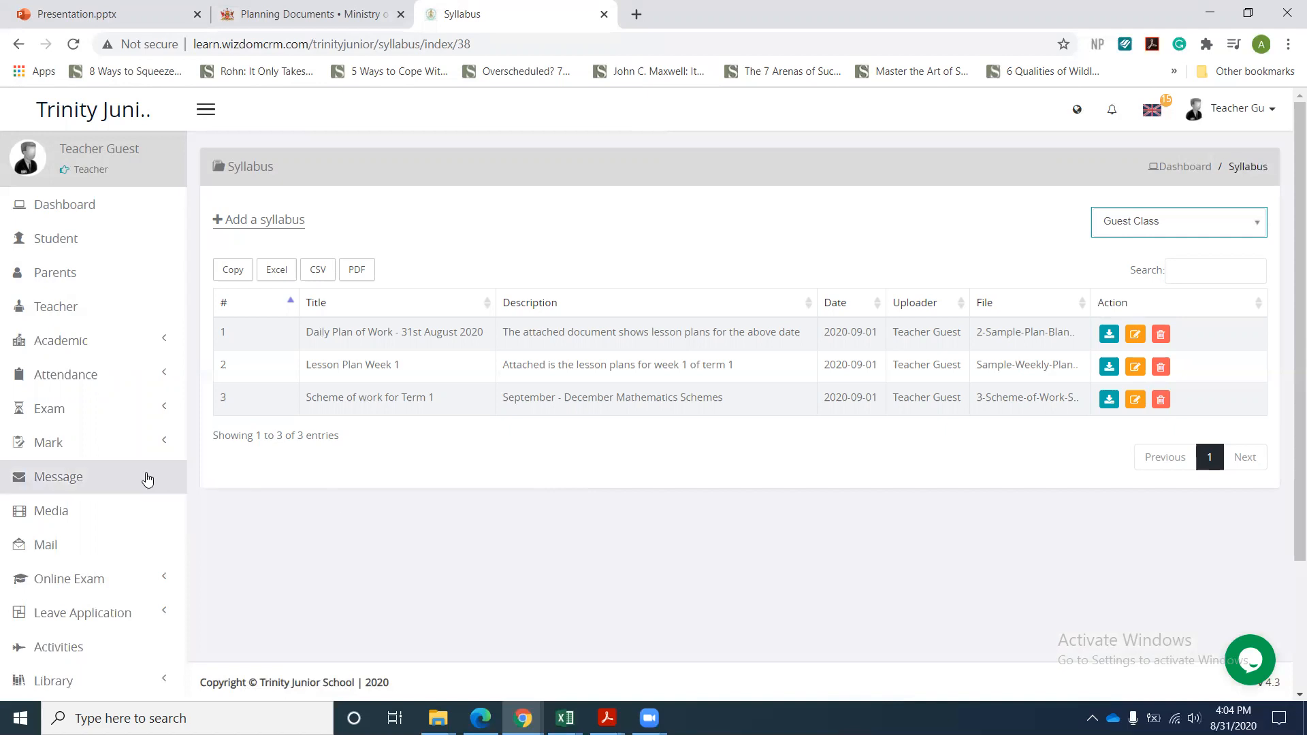
click(154, 5)
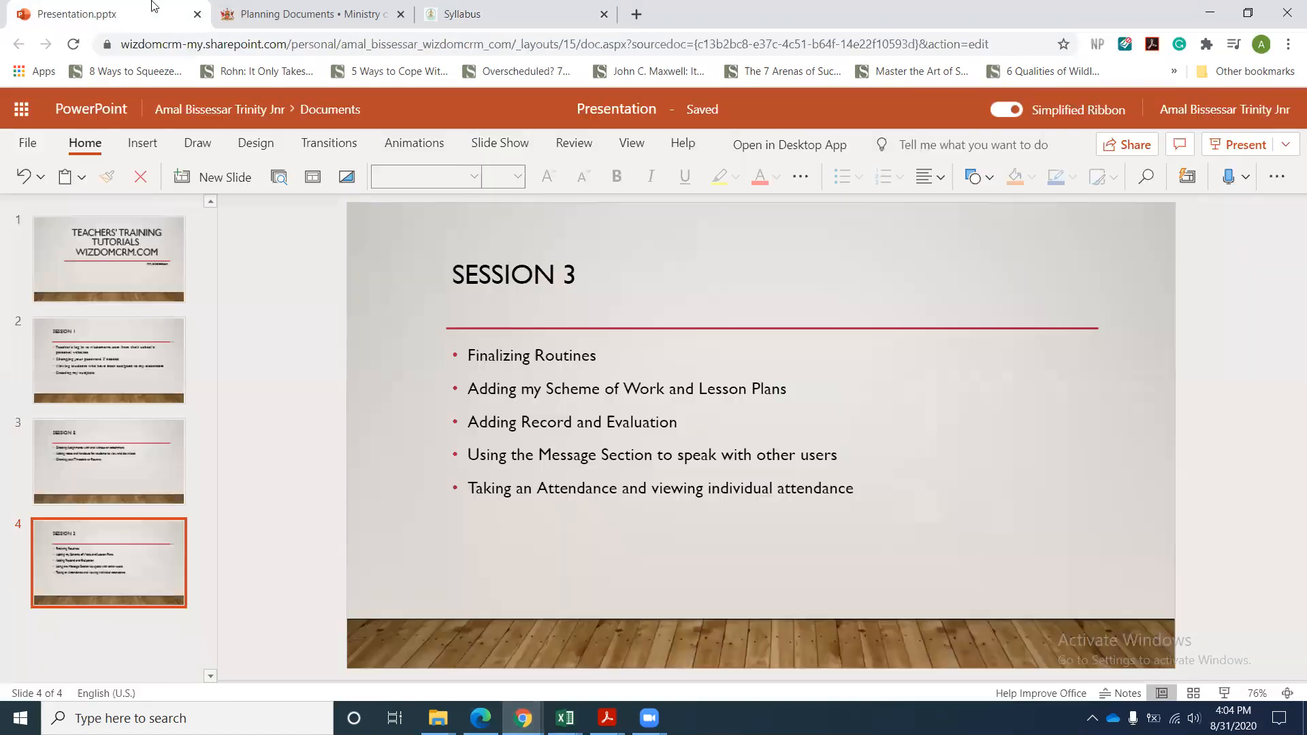
click(470, 424)
drag(561, 433, 847, 456)
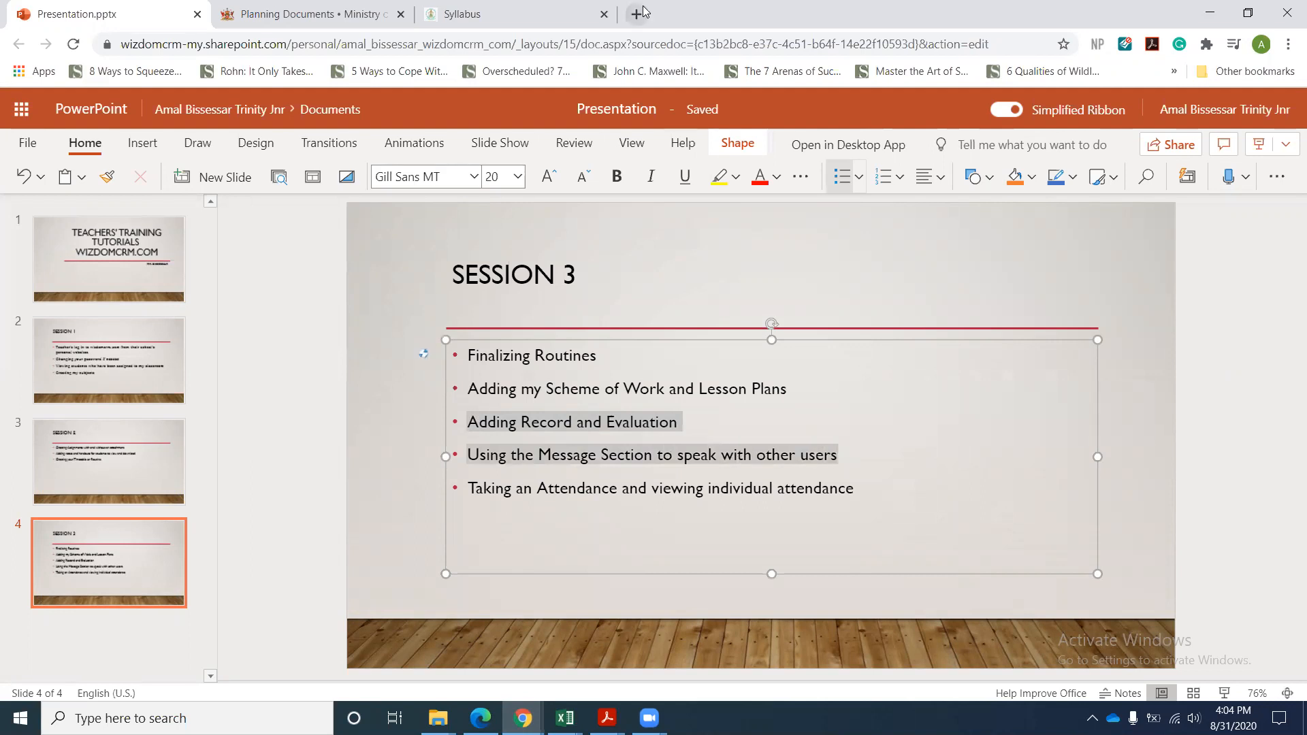
click(538, 14)
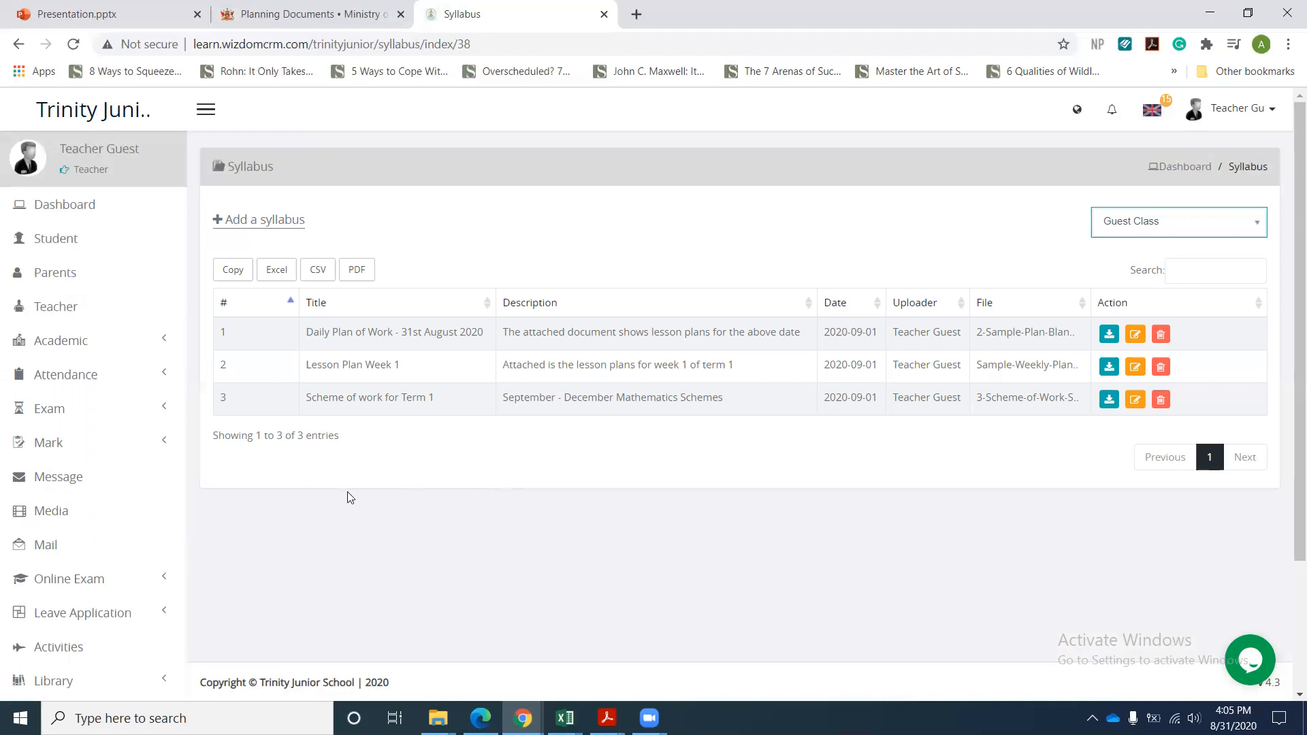
- Open the message conversations and demonstrate selecting the listed conversation individually and with the select-all option
click(65, 495)
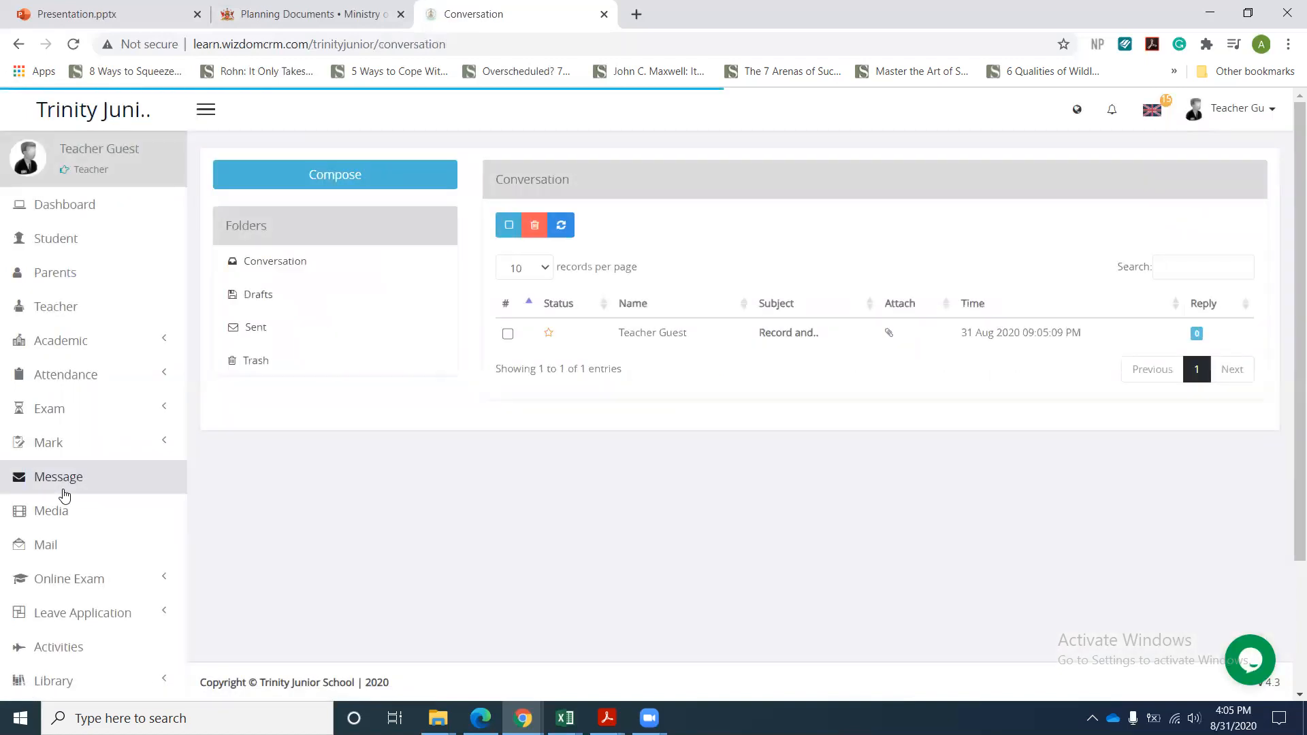
click(508, 336)
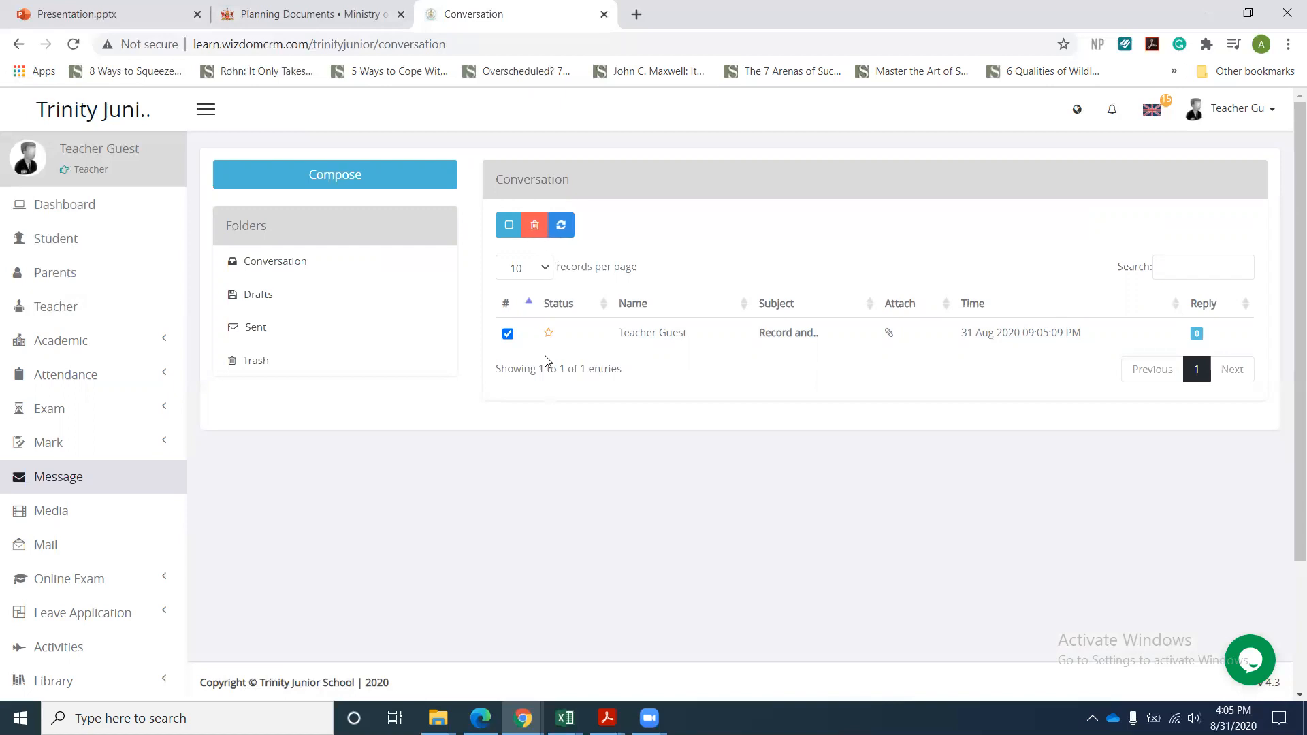
click(511, 230)
click(513, 231)
- Compose a new conversation addressed to the Admin group and choose the administrator who should receive it
click(338, 176)
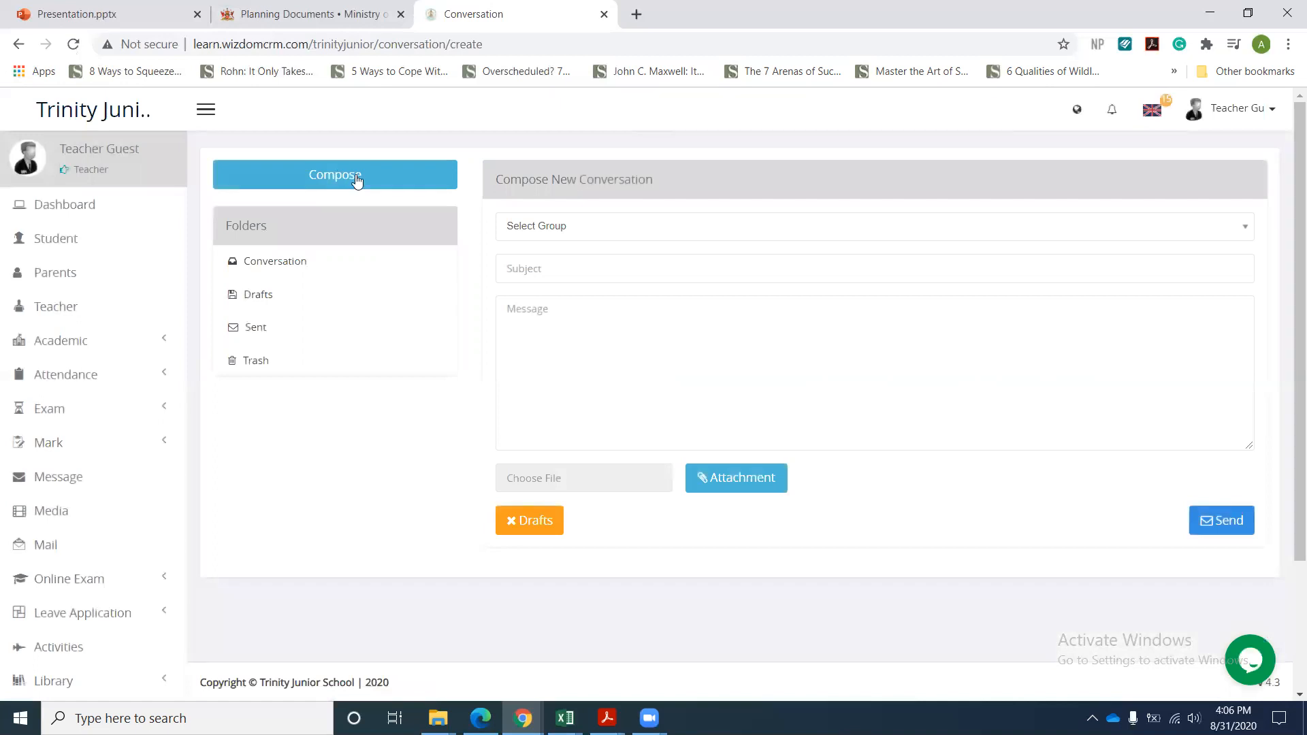
click(532, 229)
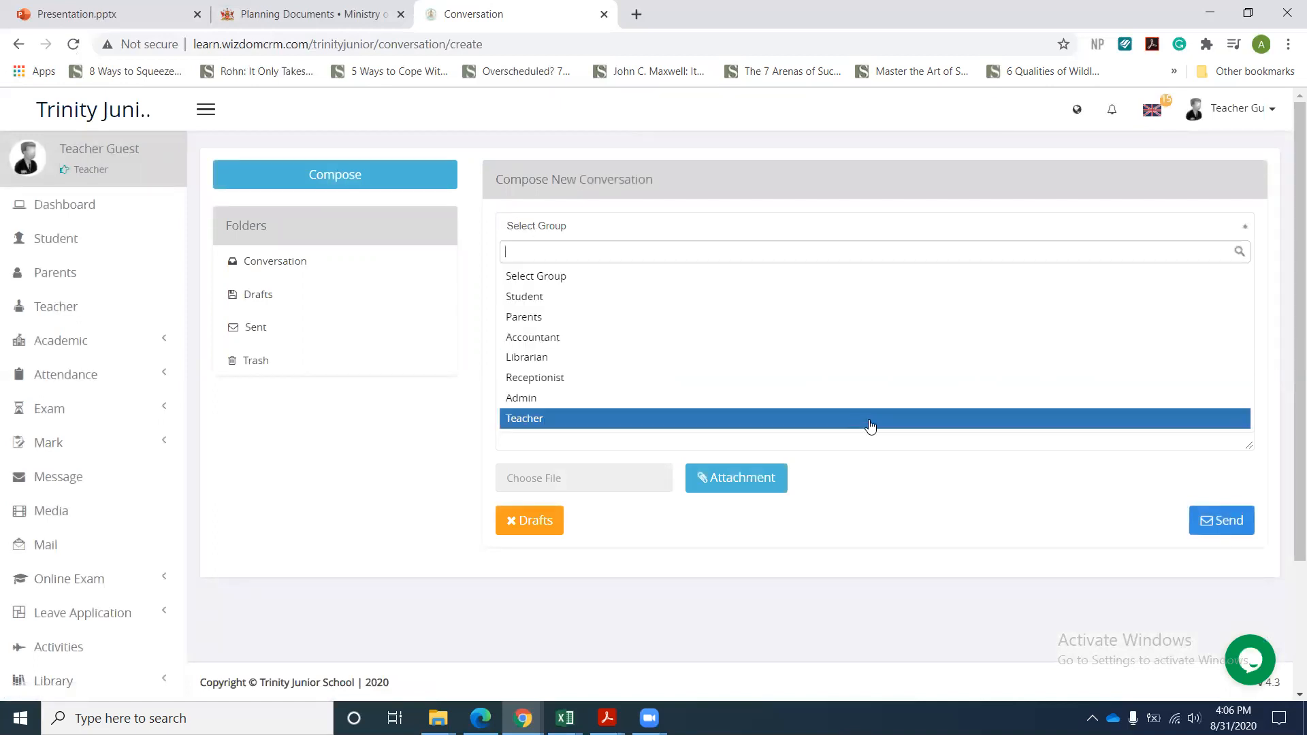
click(831, 401)
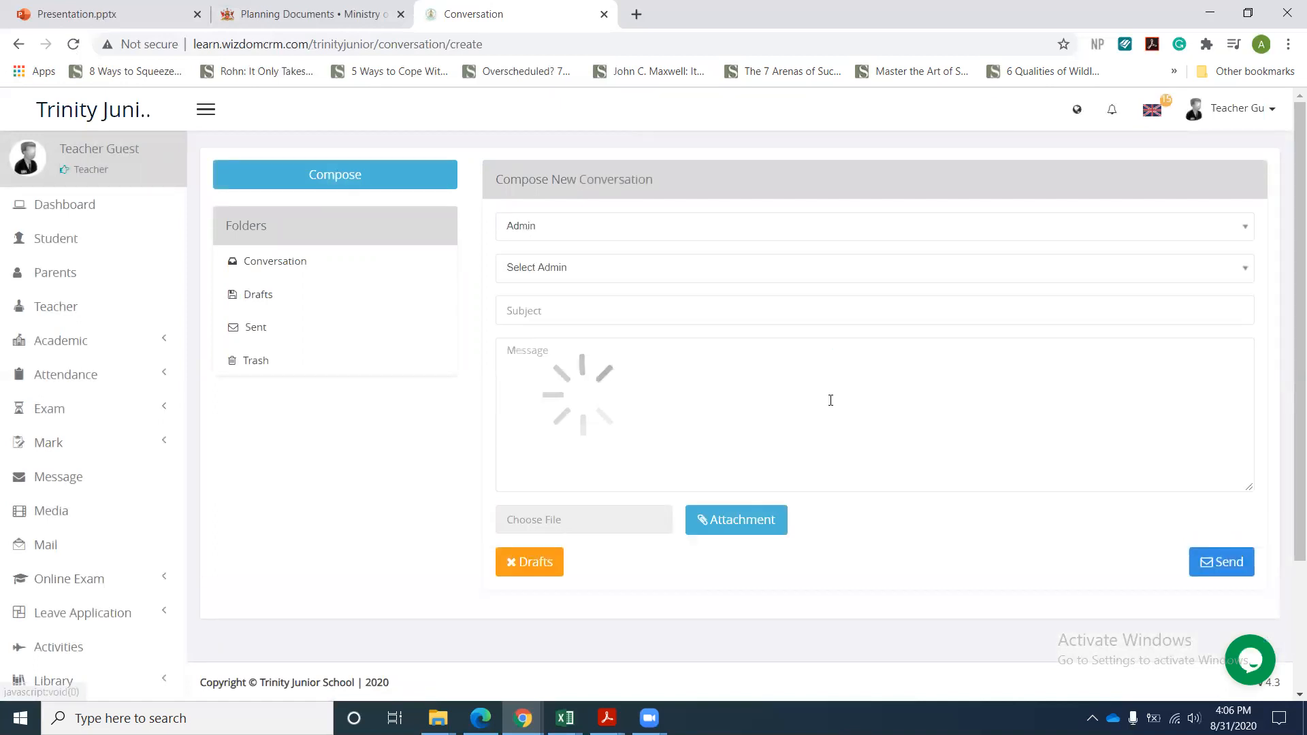
click(540, 269)
click(542, 337)
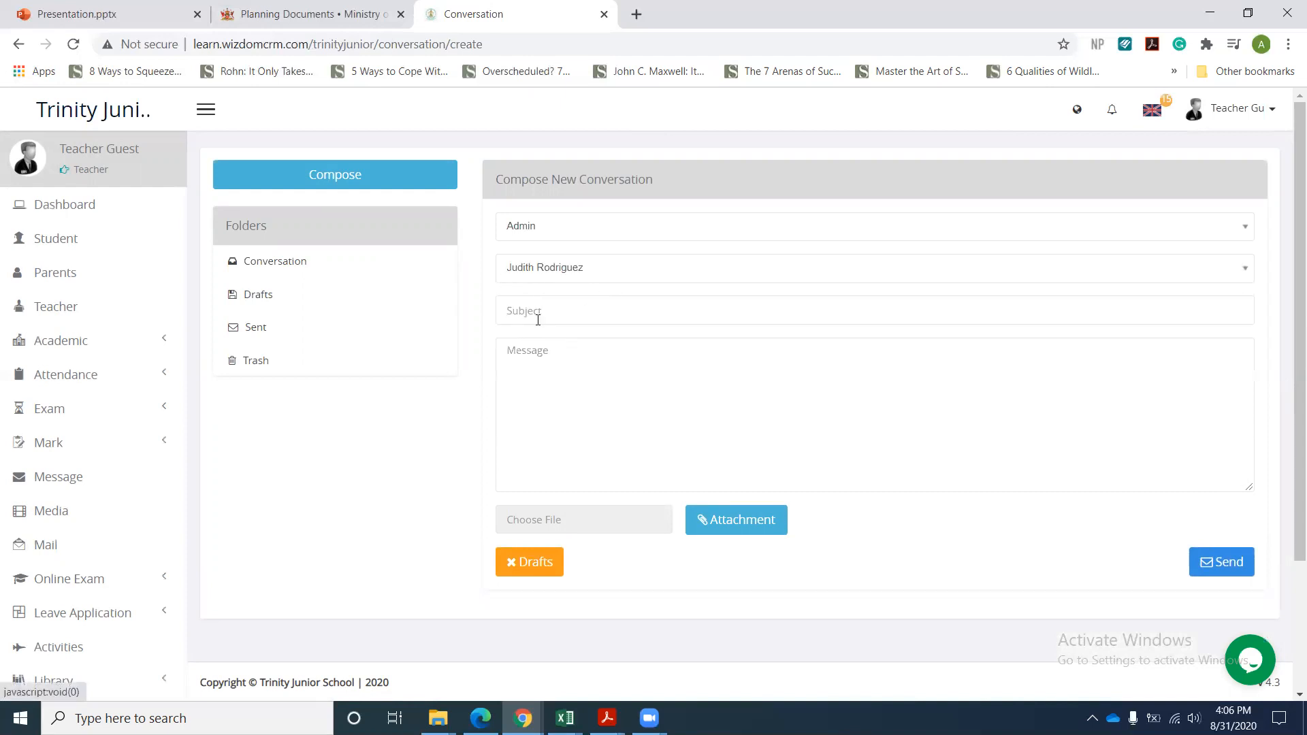
- Set the message subject to "Record and Evaluation Week 1"
click(535, 320)
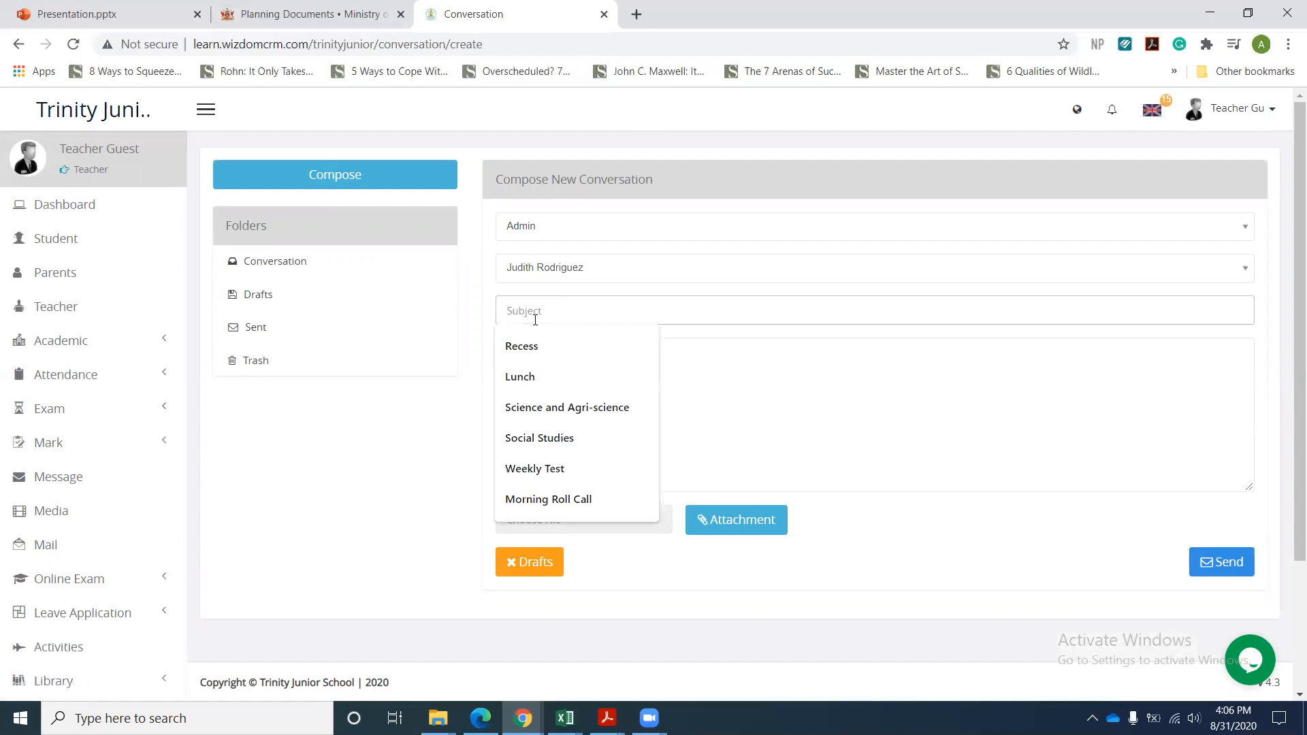
text(Reco)
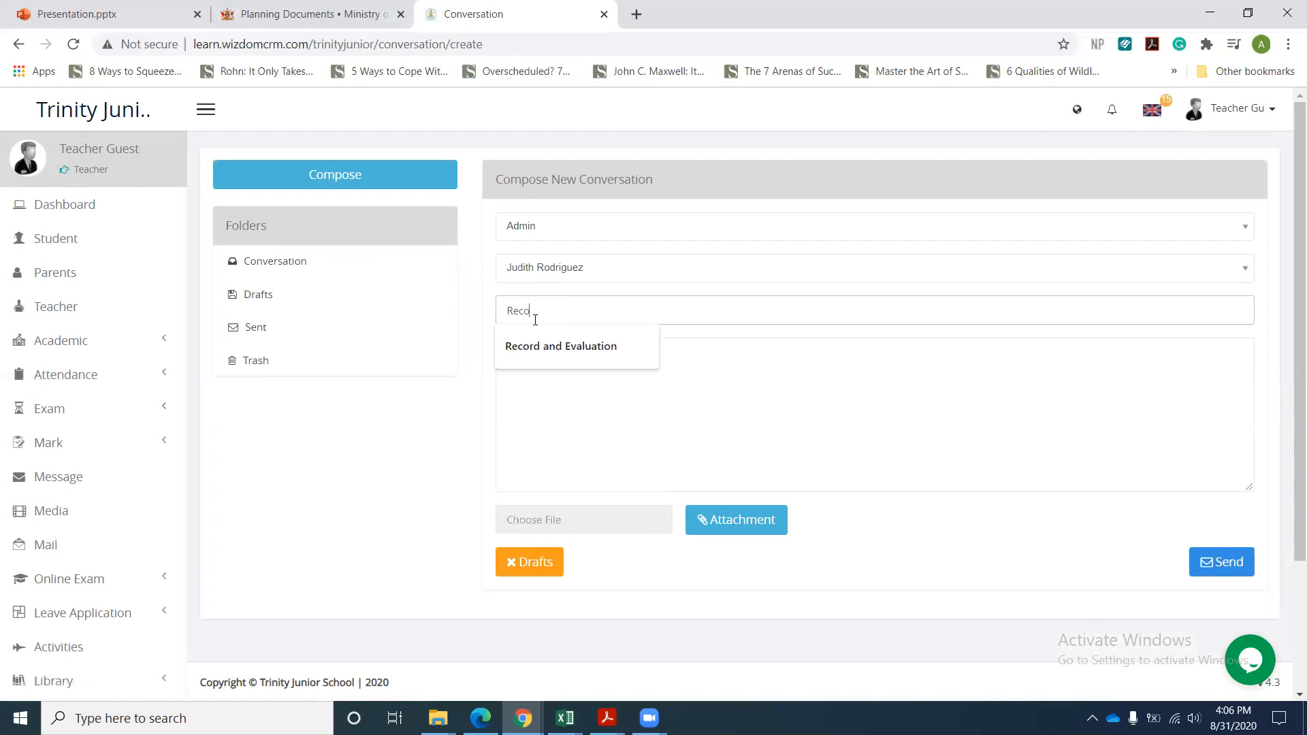
key(Down)
key(Escape)
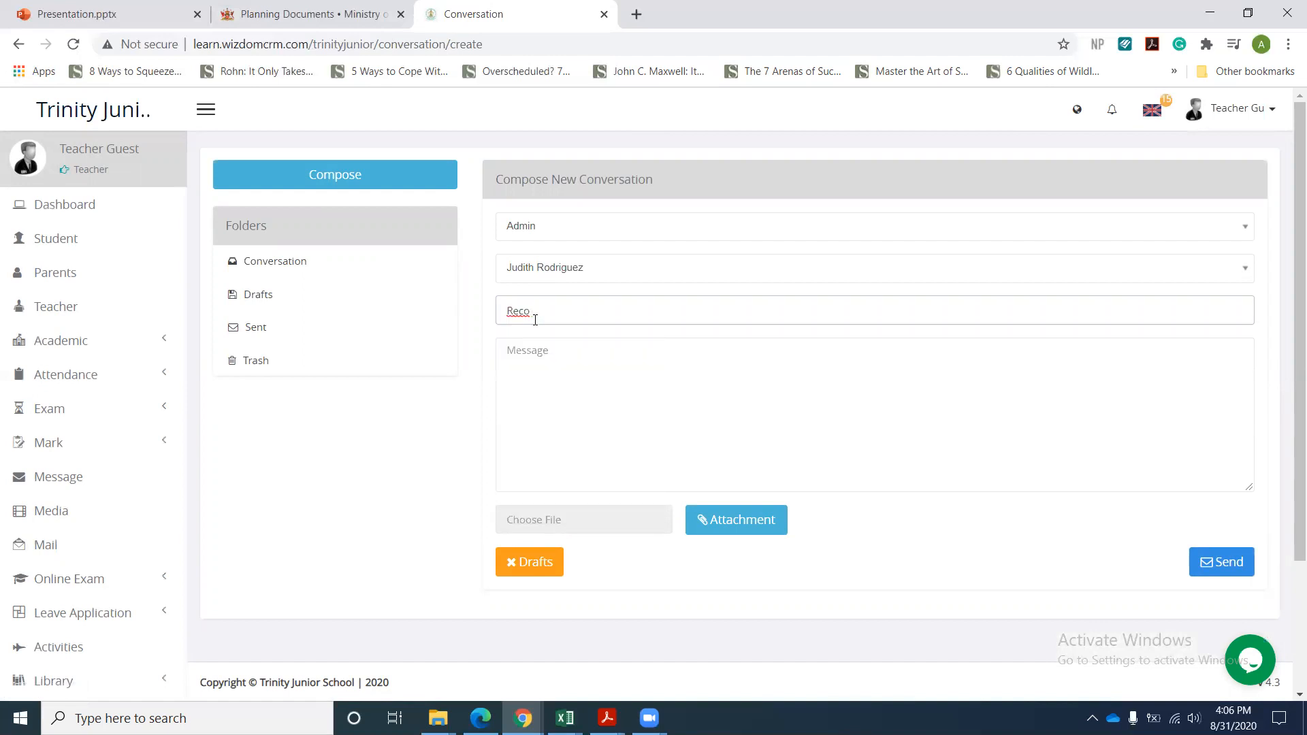
click(536, 320)
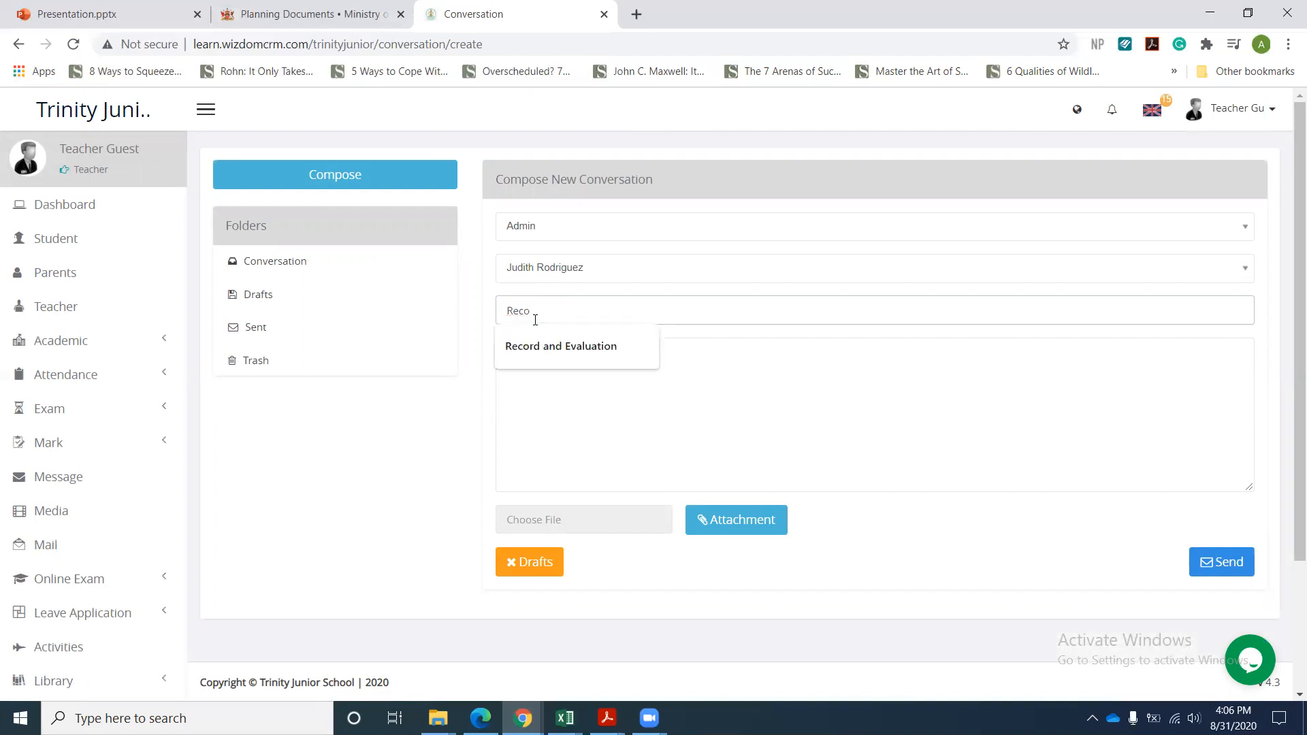
key(Down)
key(Return)
text(Week 1)
- Begin the message with "Hi miss," followed by "Please find attached my record and evaluation for week 1 term 1"
click(587, 394)
text(Hi miss,)
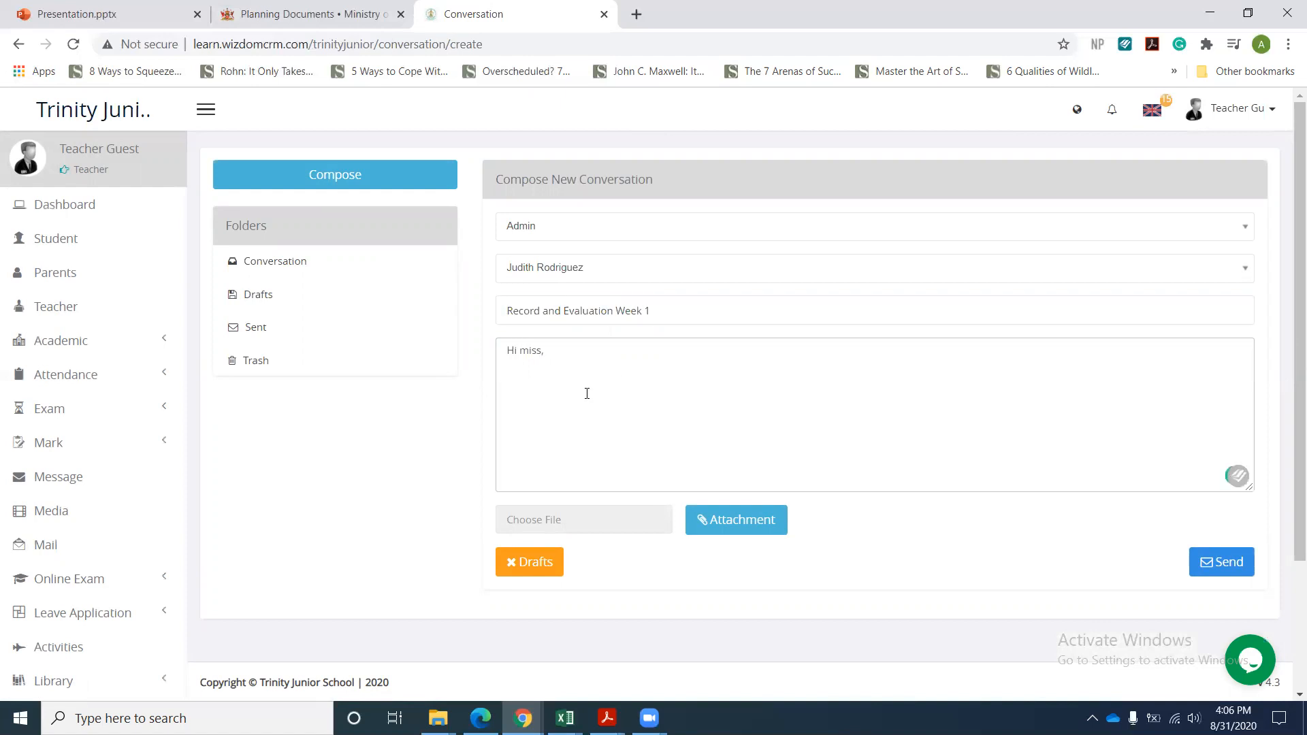
text(Please find attached my record and evaluation for)
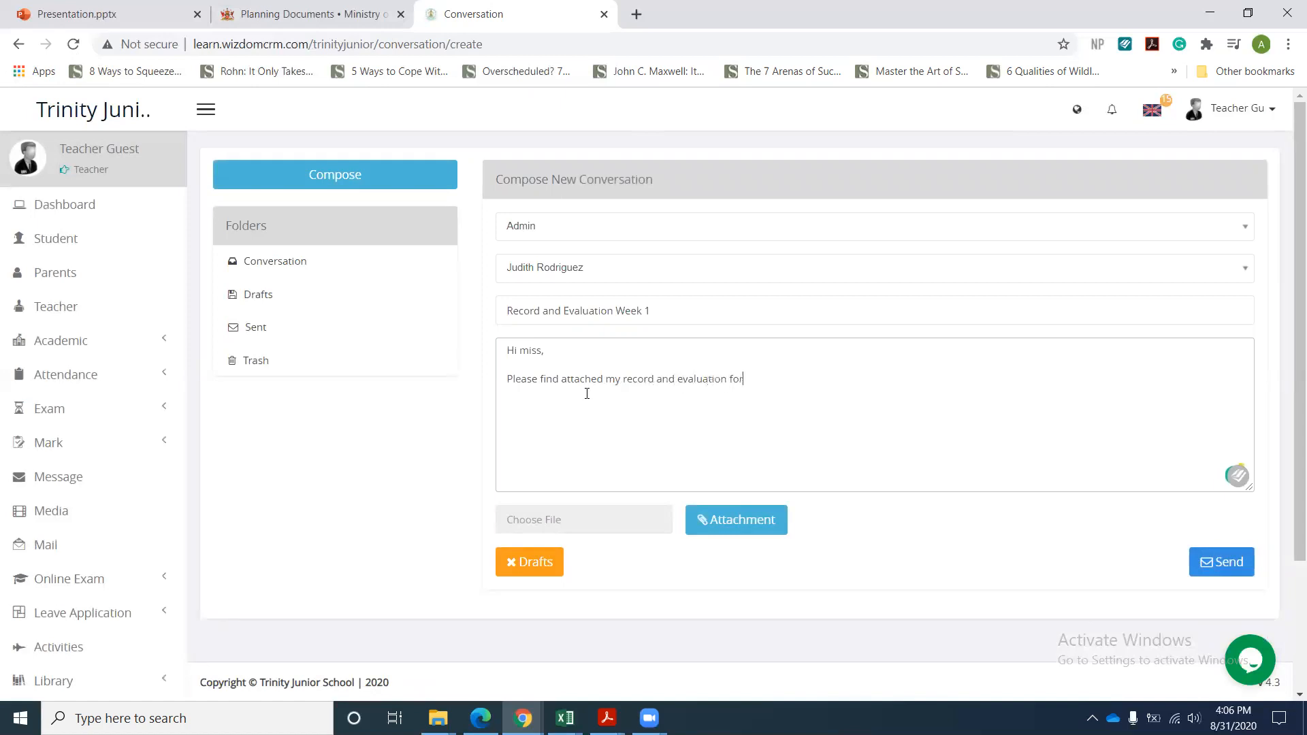
text( week 1 ter)
text( m1)
text(rm)
- Add the closing line "Let me know if there are any errors or things which need to be clarified." and dismiss the grammar suggestion
text(Let me know if)
text( there are a)
text(ny err)
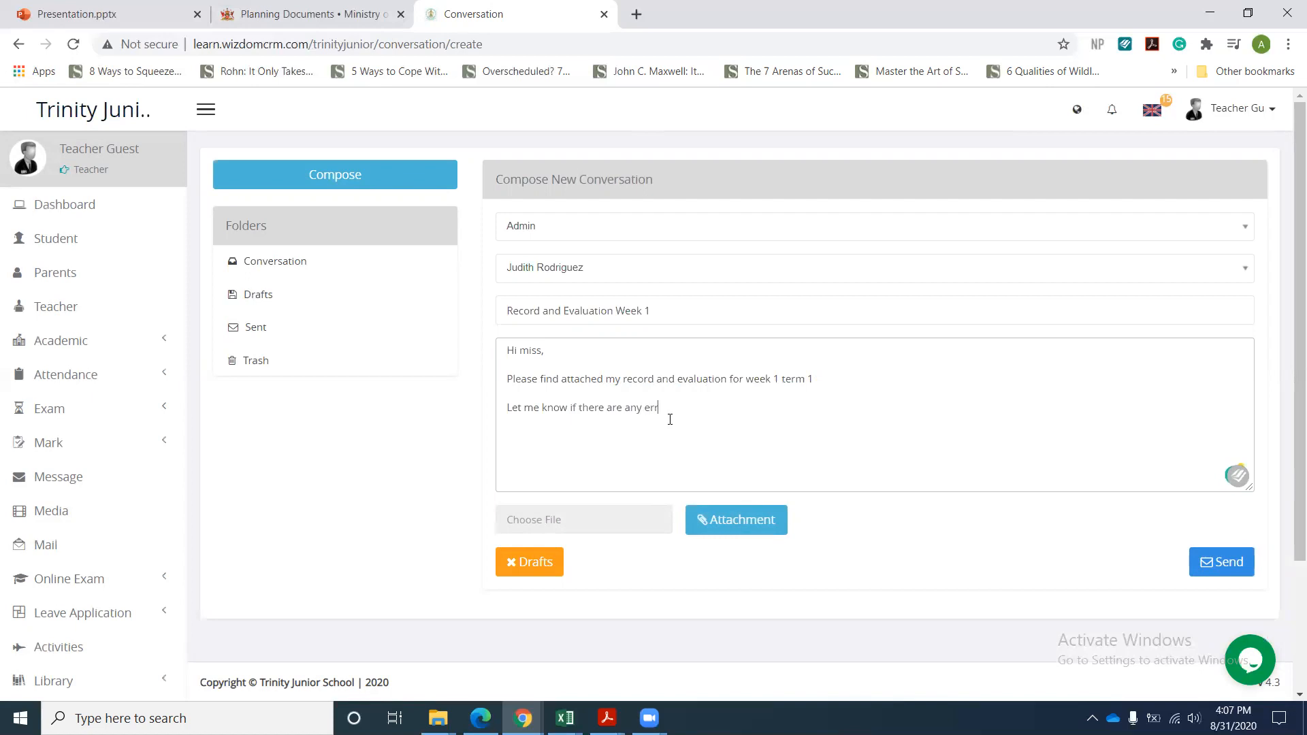
text(ors or things which need to be clarified.)
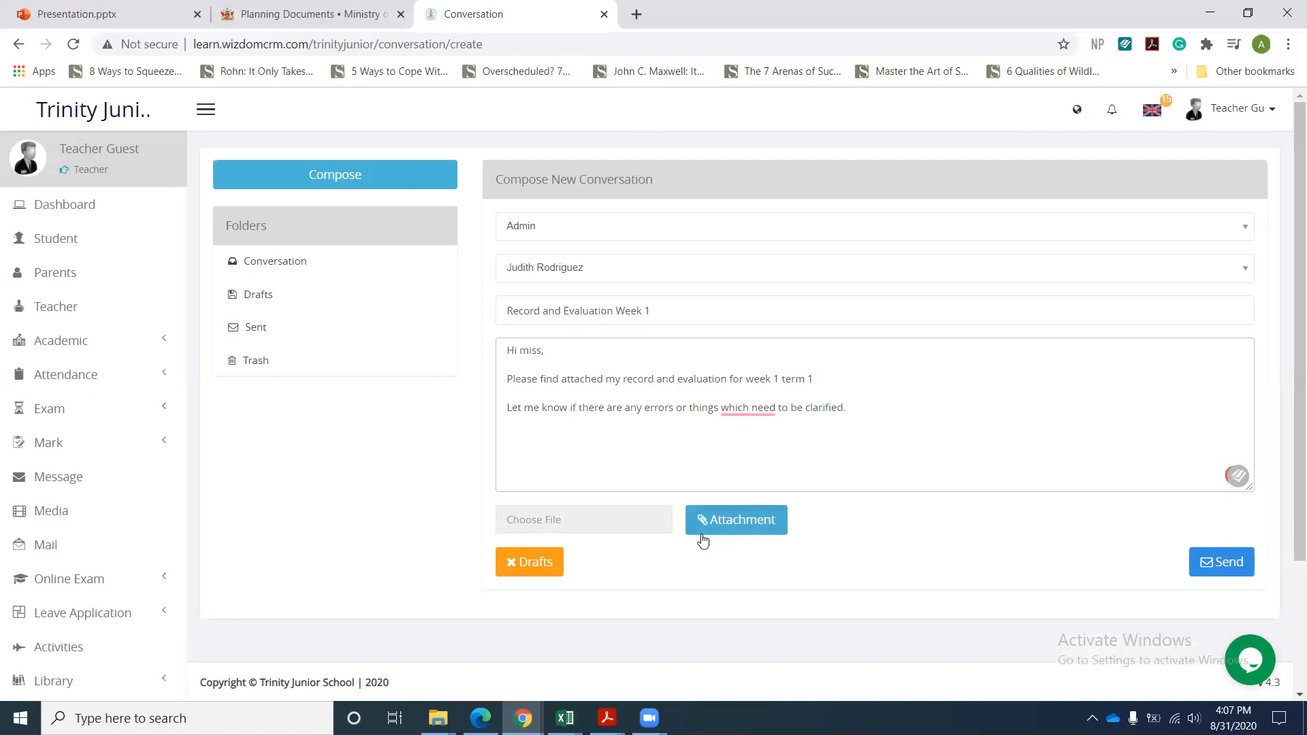
mouse_move(749, 409)
click(749, 464)
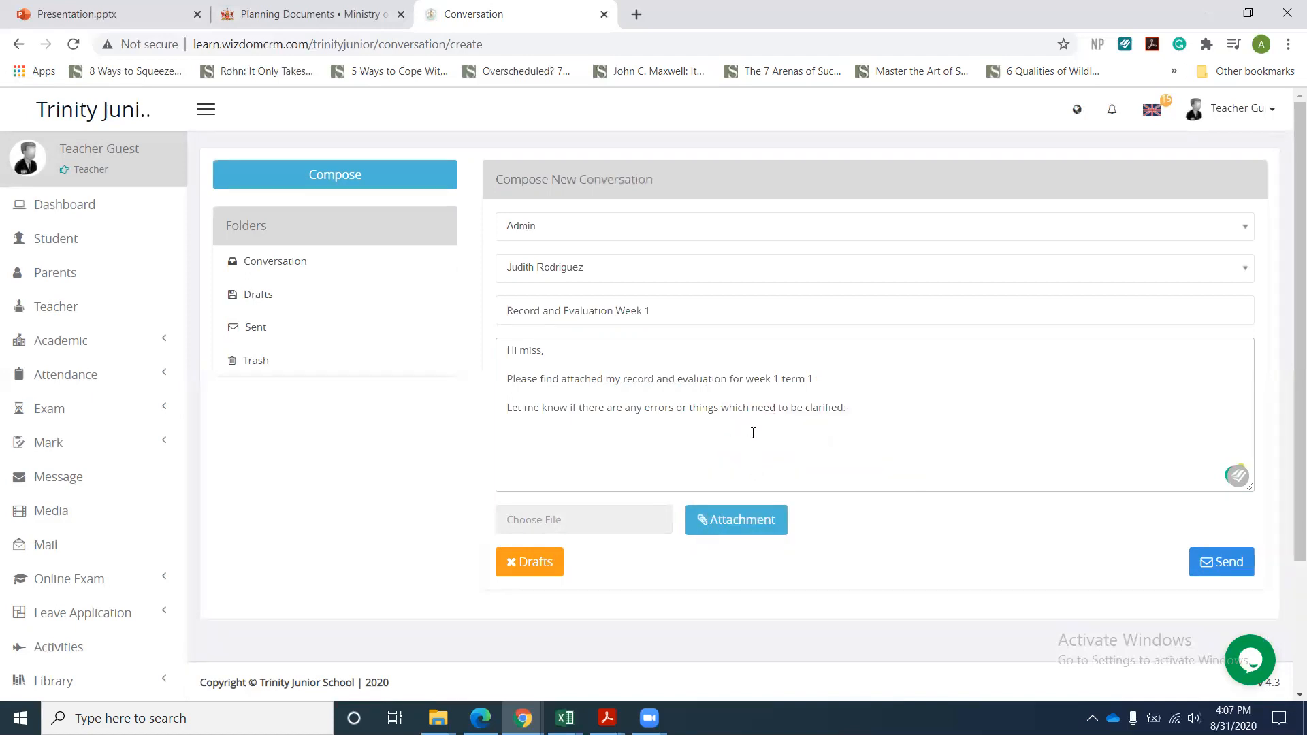
- Attach Sample-Weekly-Plan-Std-3 from the Downloads folder to the message and send it
click(724, 522)
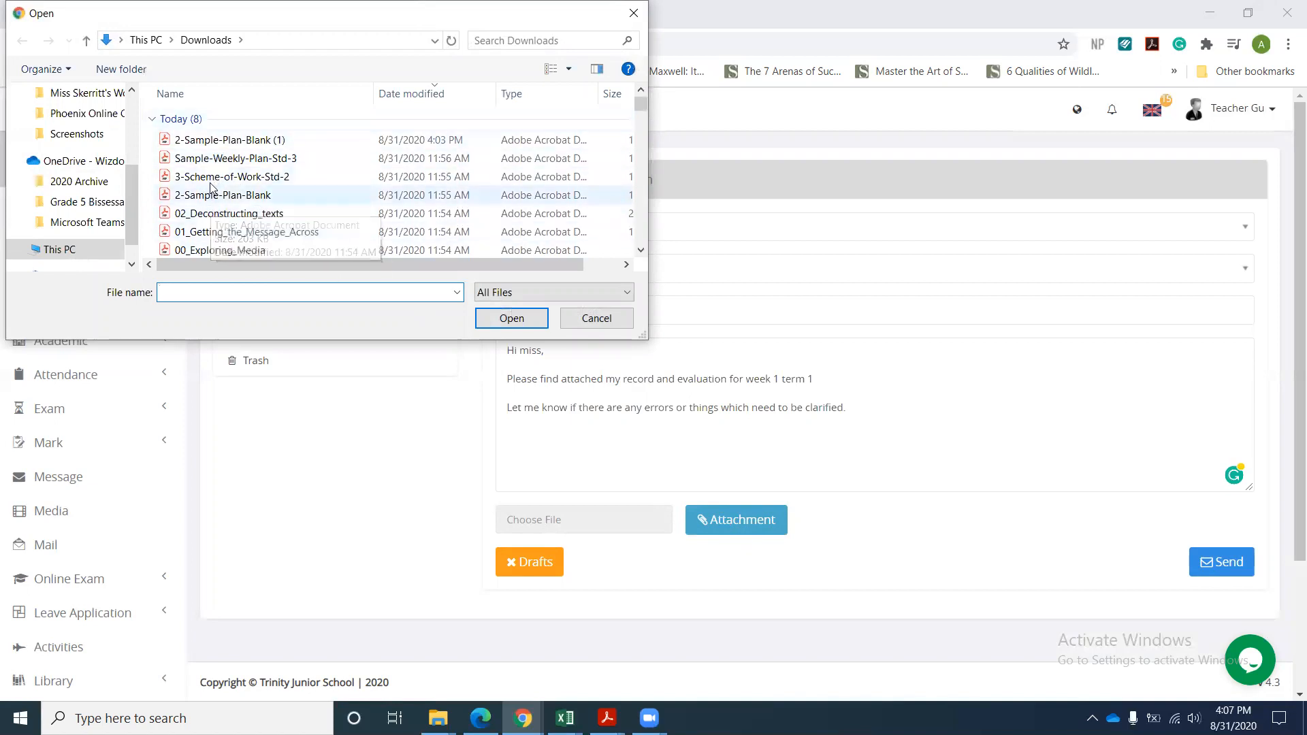
click(213, 162)
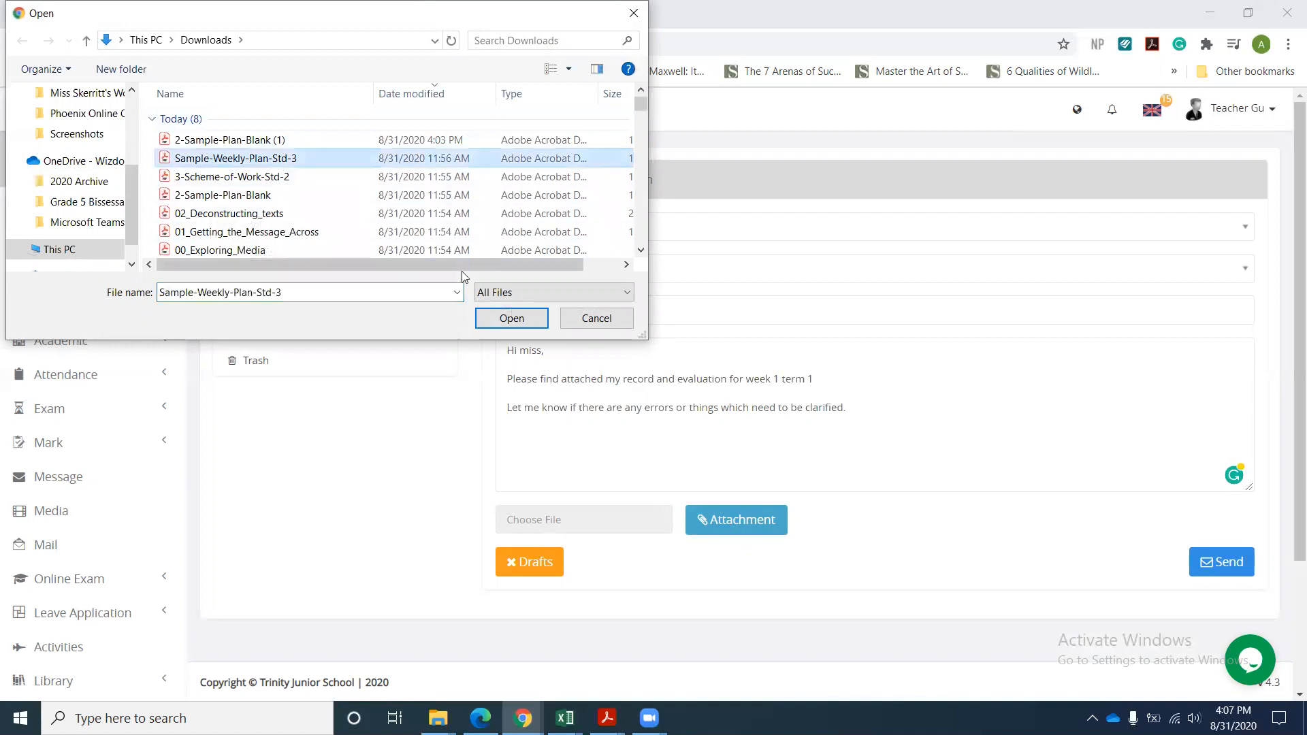
click(490, 318)
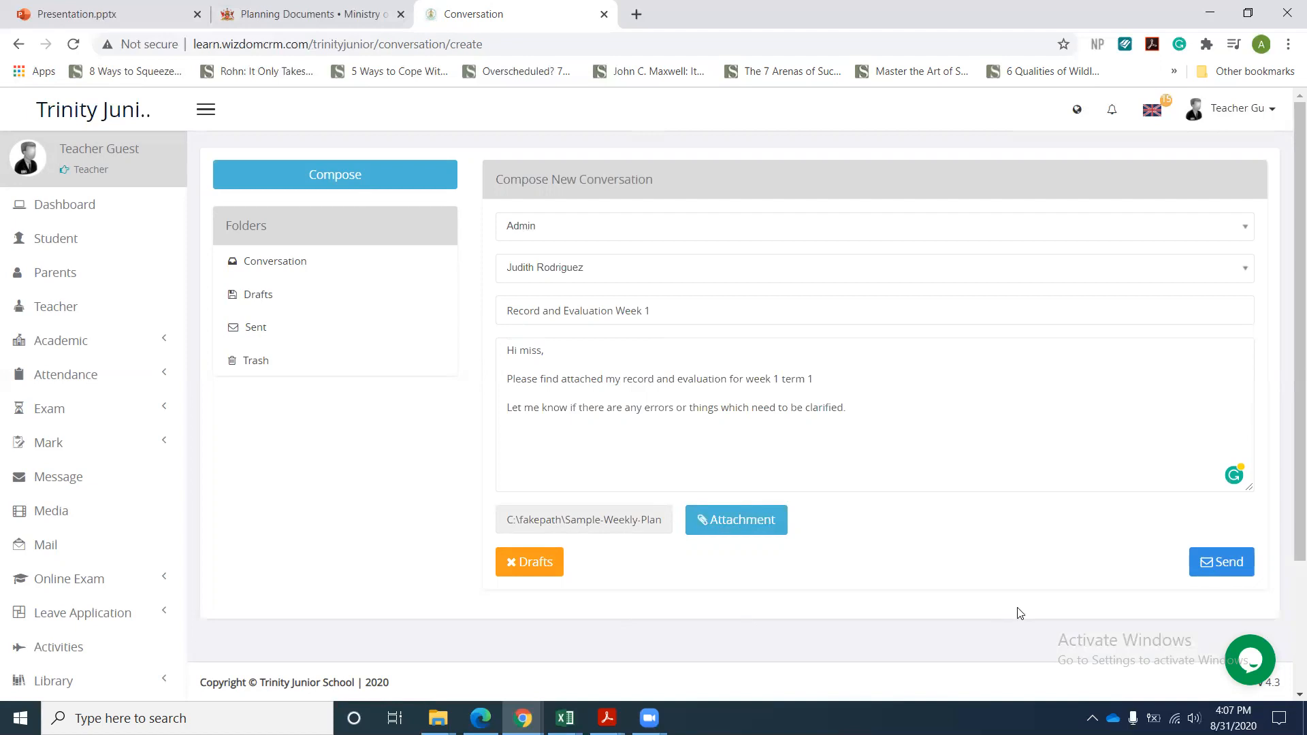
click(1207, 567)
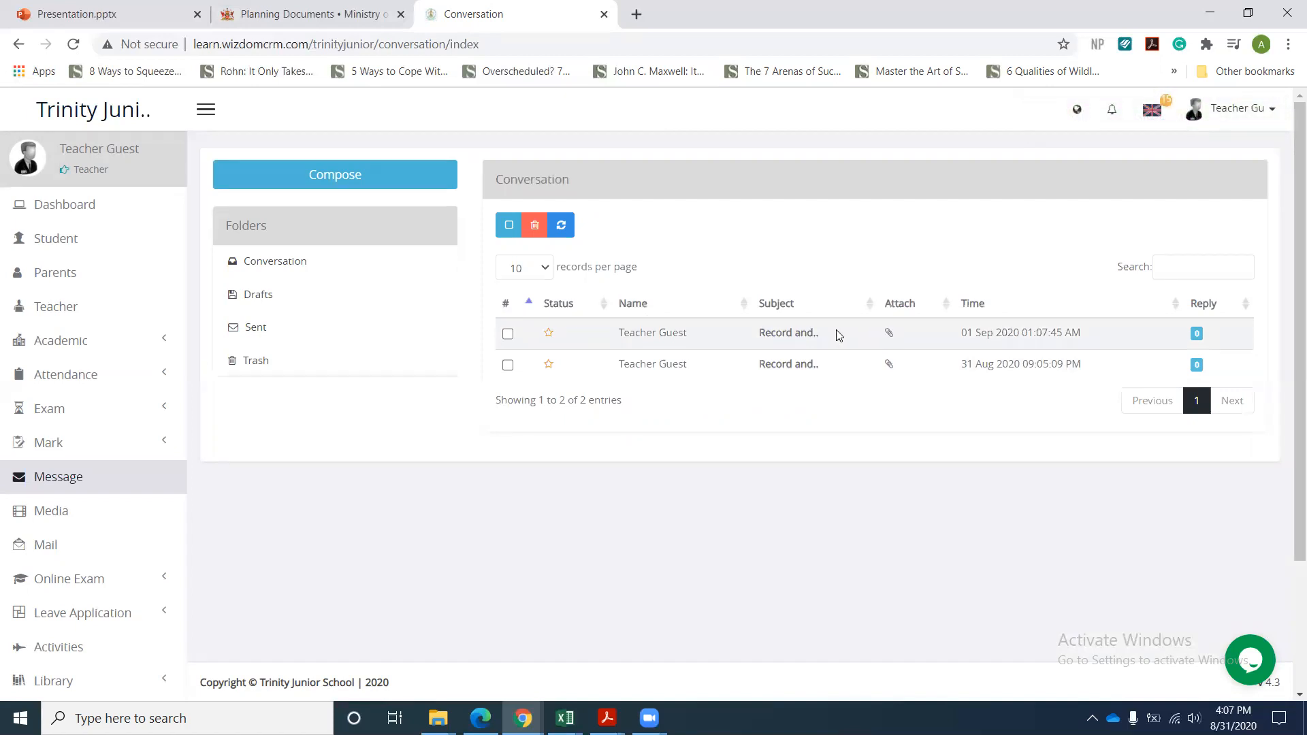
- Open the newly sent record and evaluation conversation and review its attached weekly plan in Acrobat Reader
click(795, 338)
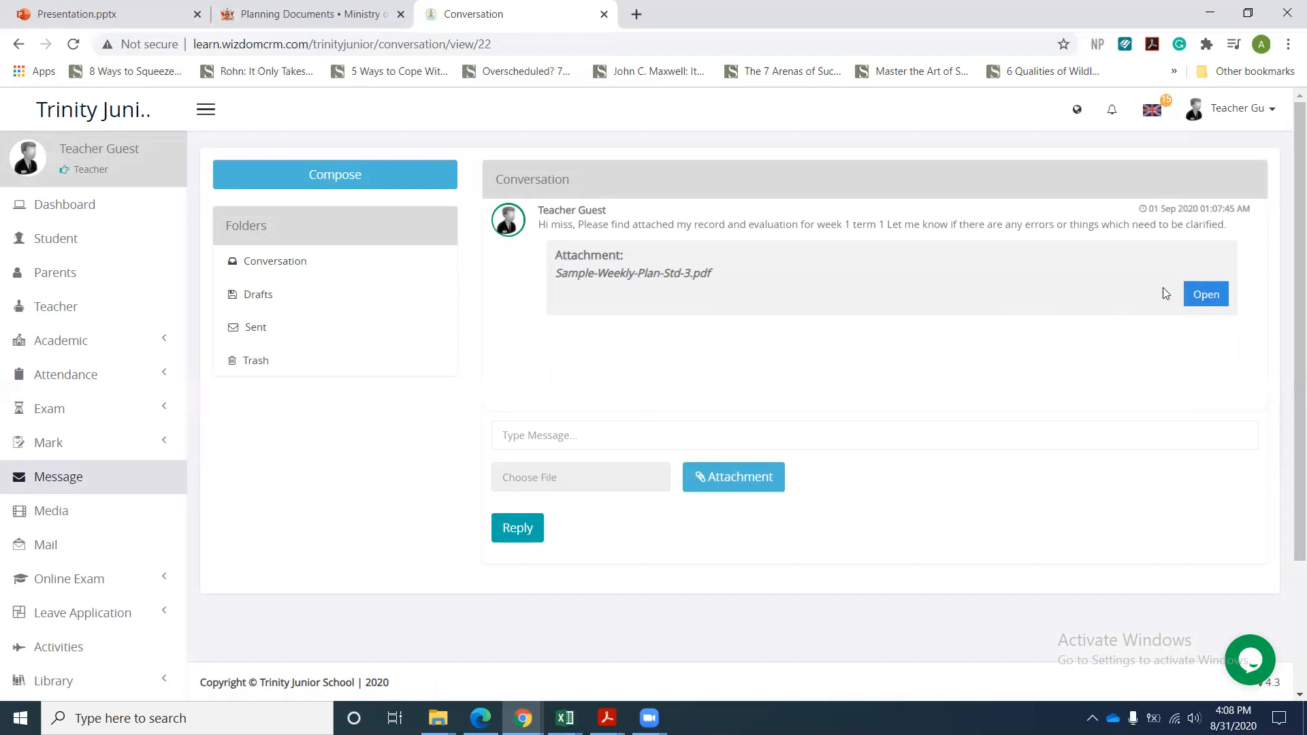
click(1197, 300)
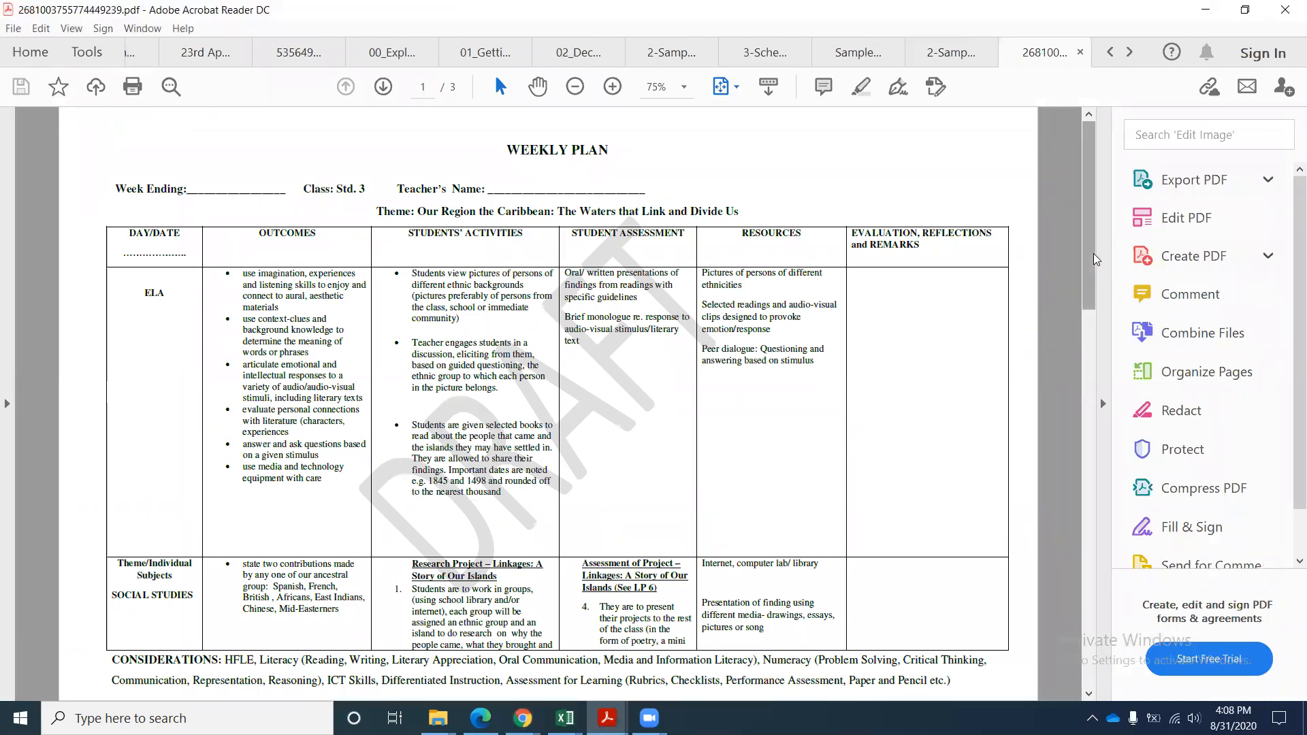
drag(1090, 204, 960, 338)
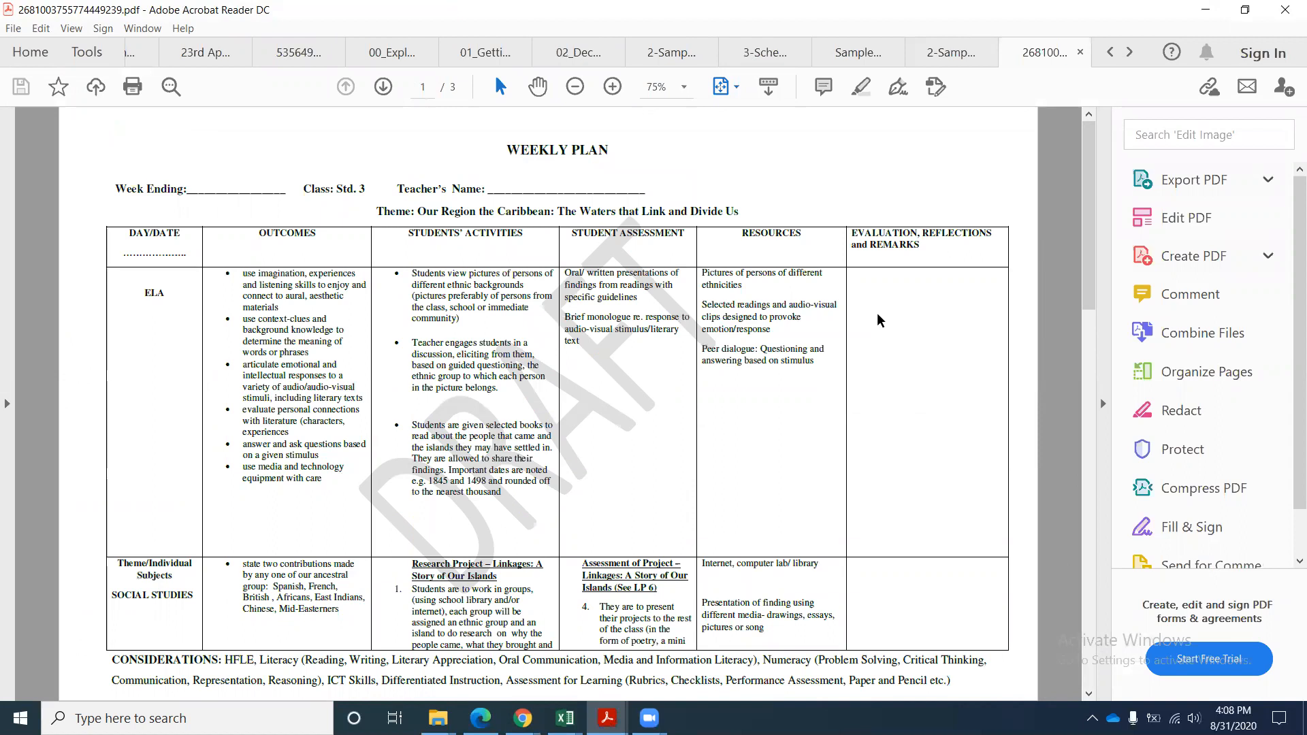
drag(1089, 176, 1092, 136)
click(1205, 7)
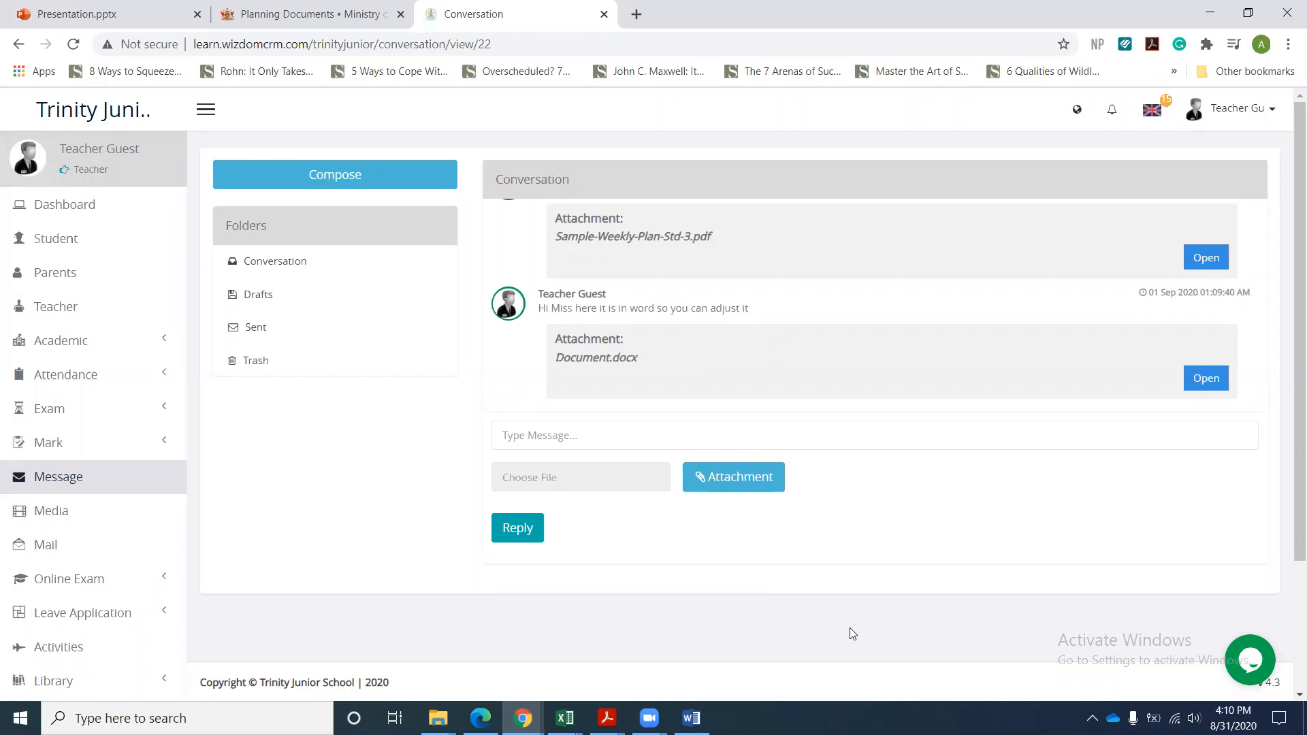
mouse_move(692, 719)
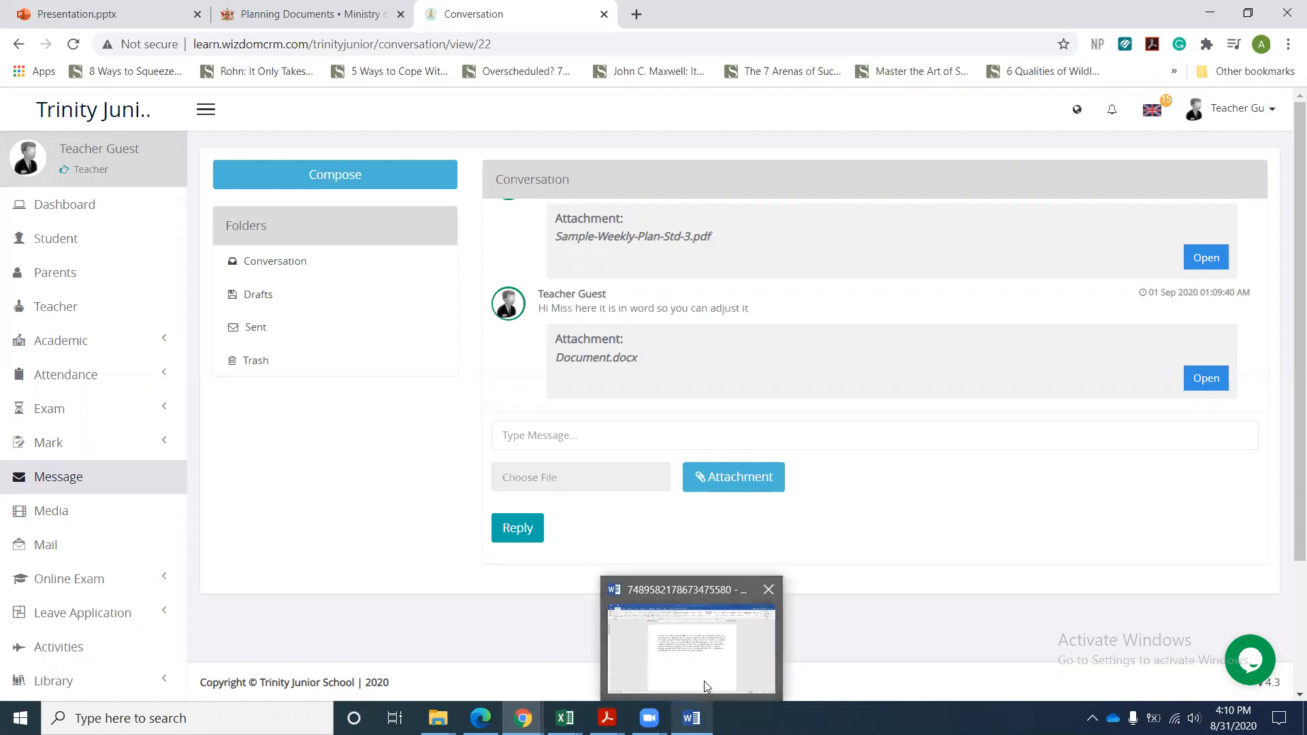
click(729, 482)
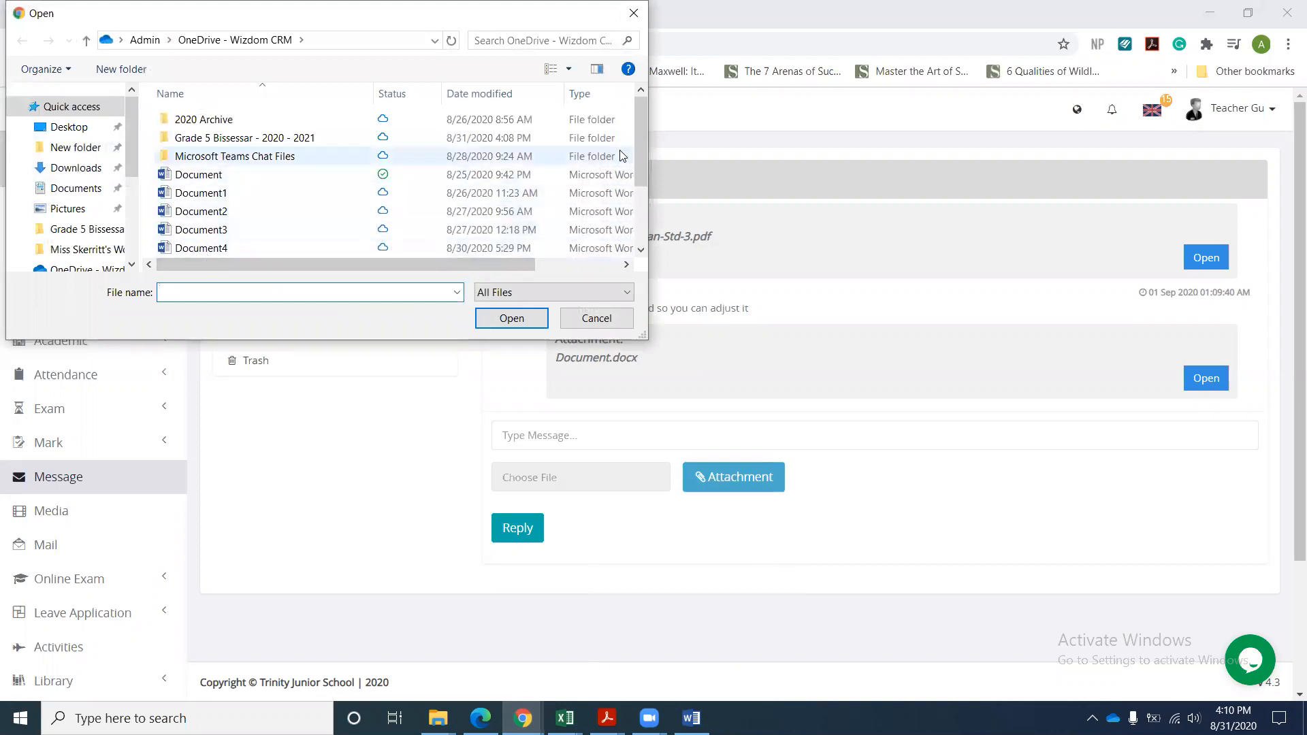
click(633, 13)
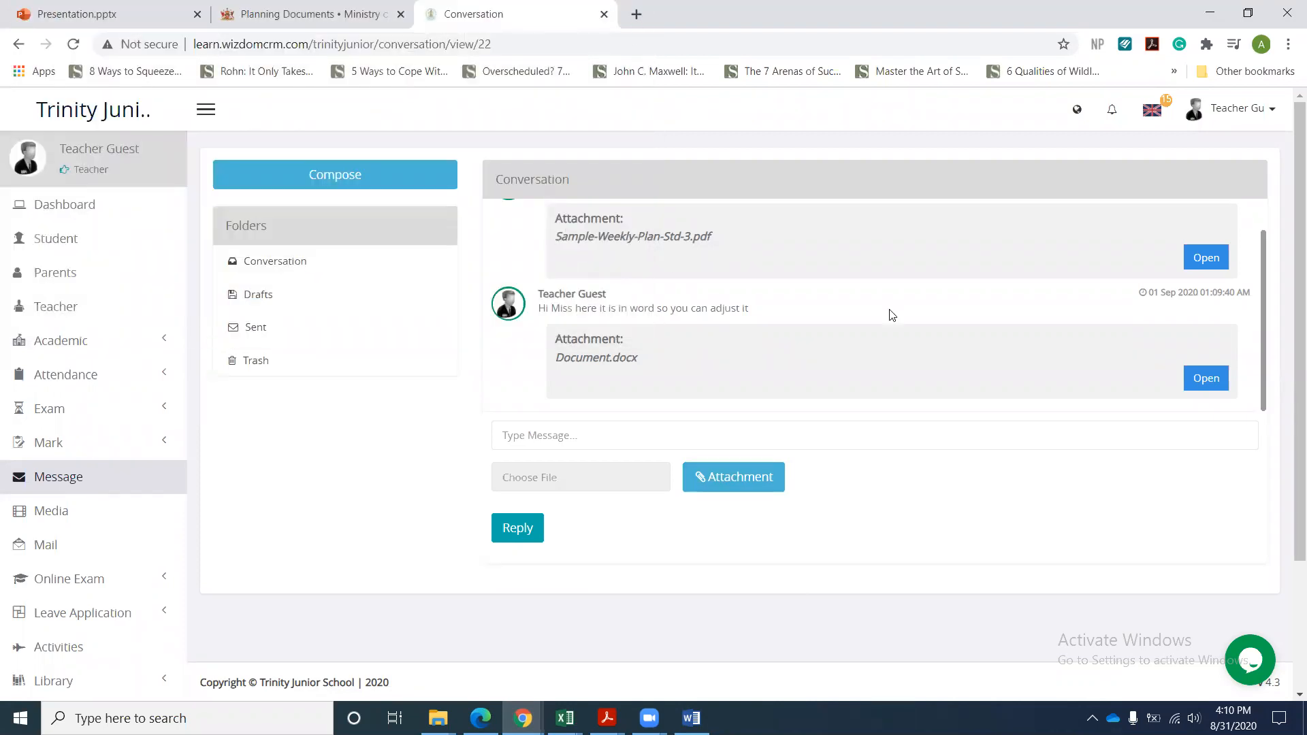
- Bring up the downloaded weekly plan PDF in Acrobat Reader to review it, and return to the conversation
mouse_move(607, 718)
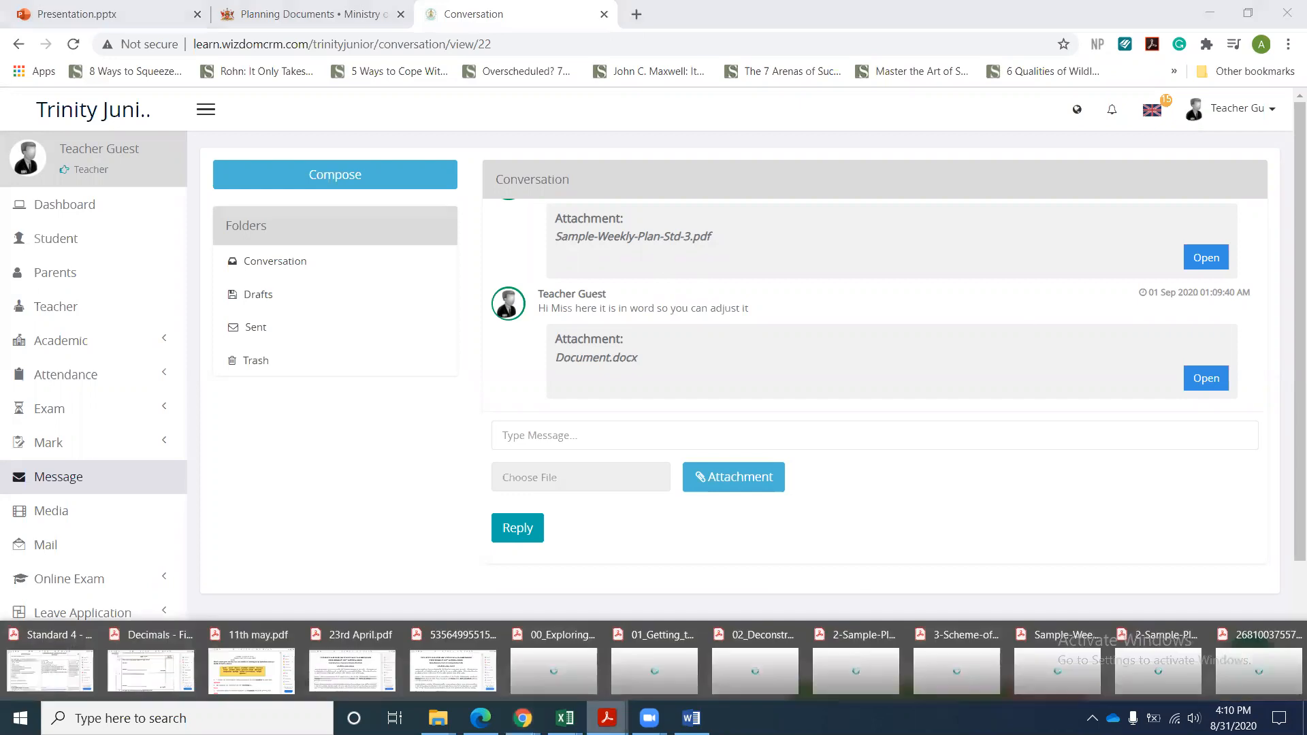
click(1267, 667)
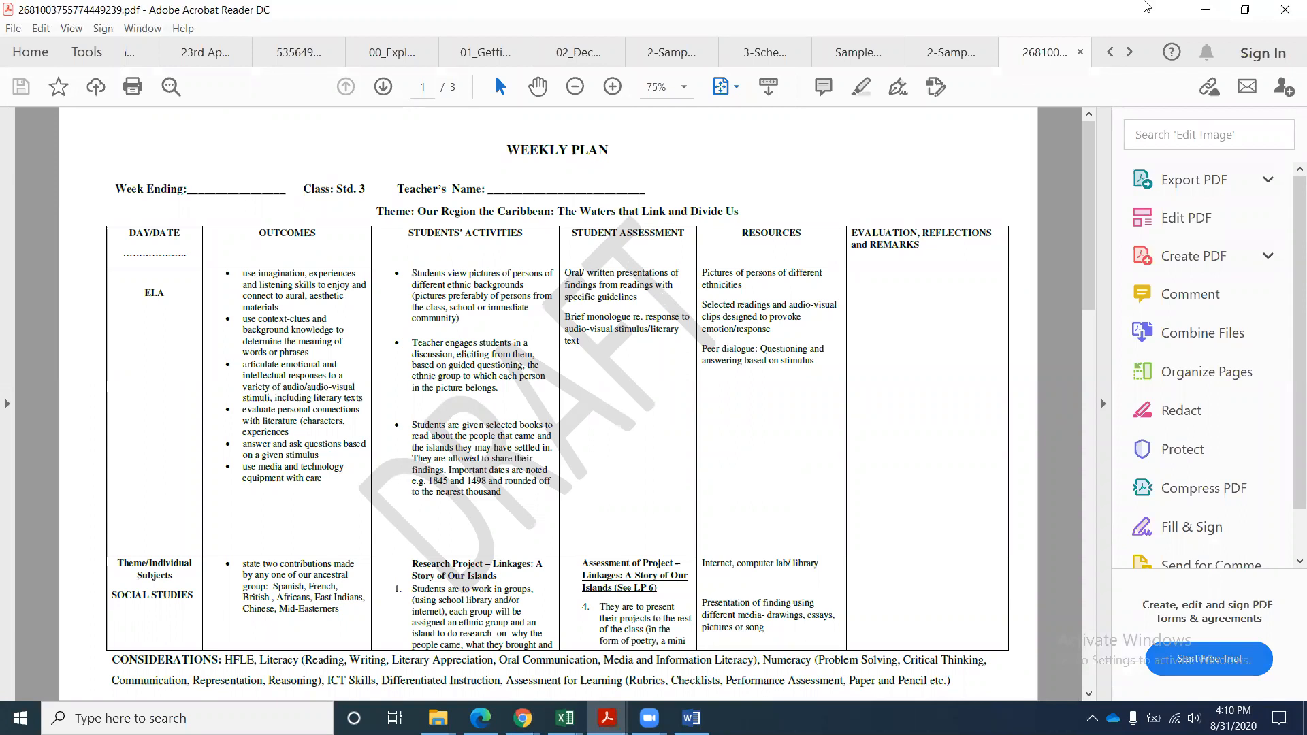
click(1206, 9)
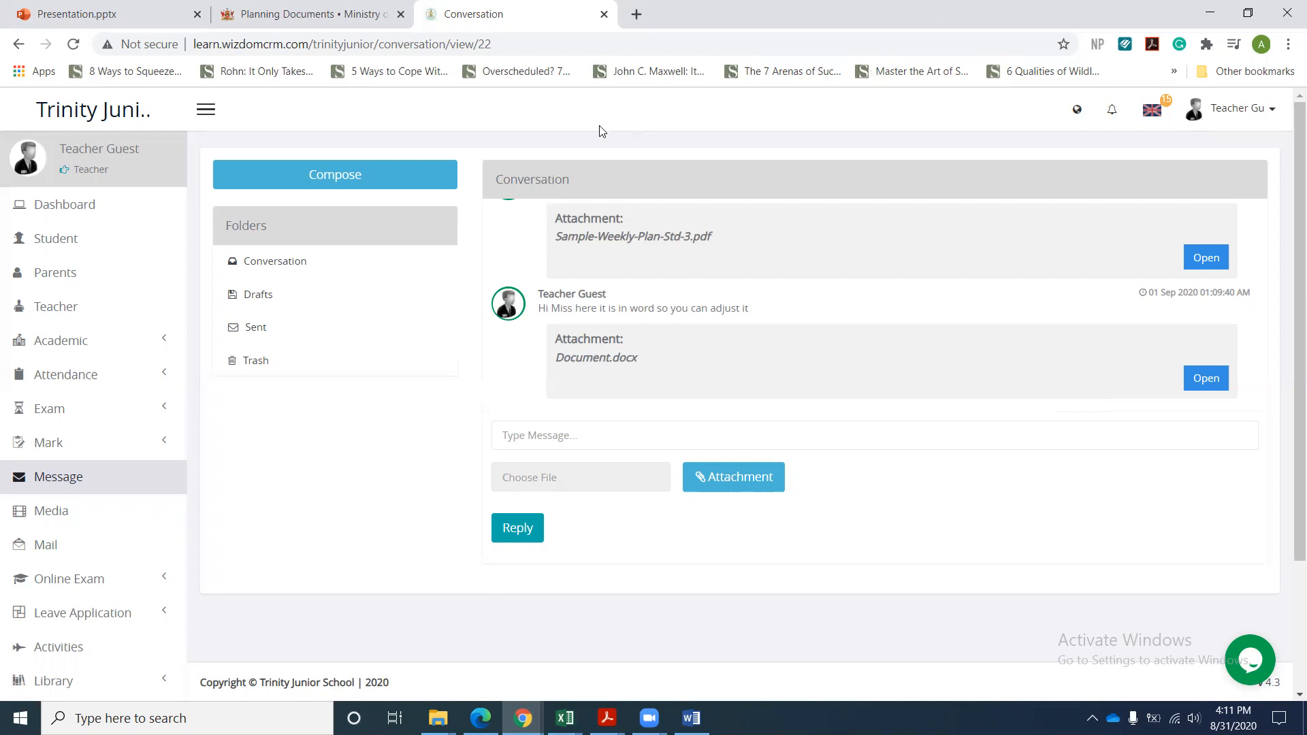
- Start a new conversation addressed to the Teacher group with the first listed teacher as recipient
click(370, 173)
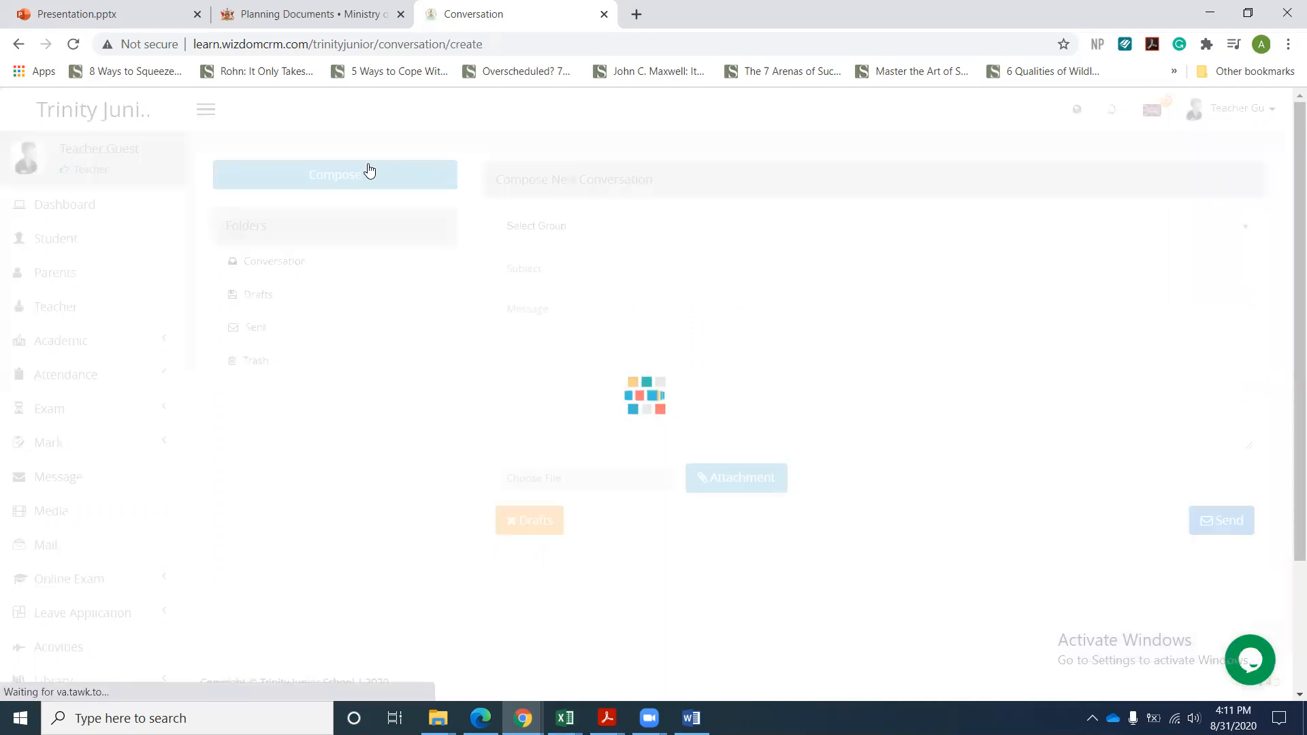
click(618, 234)
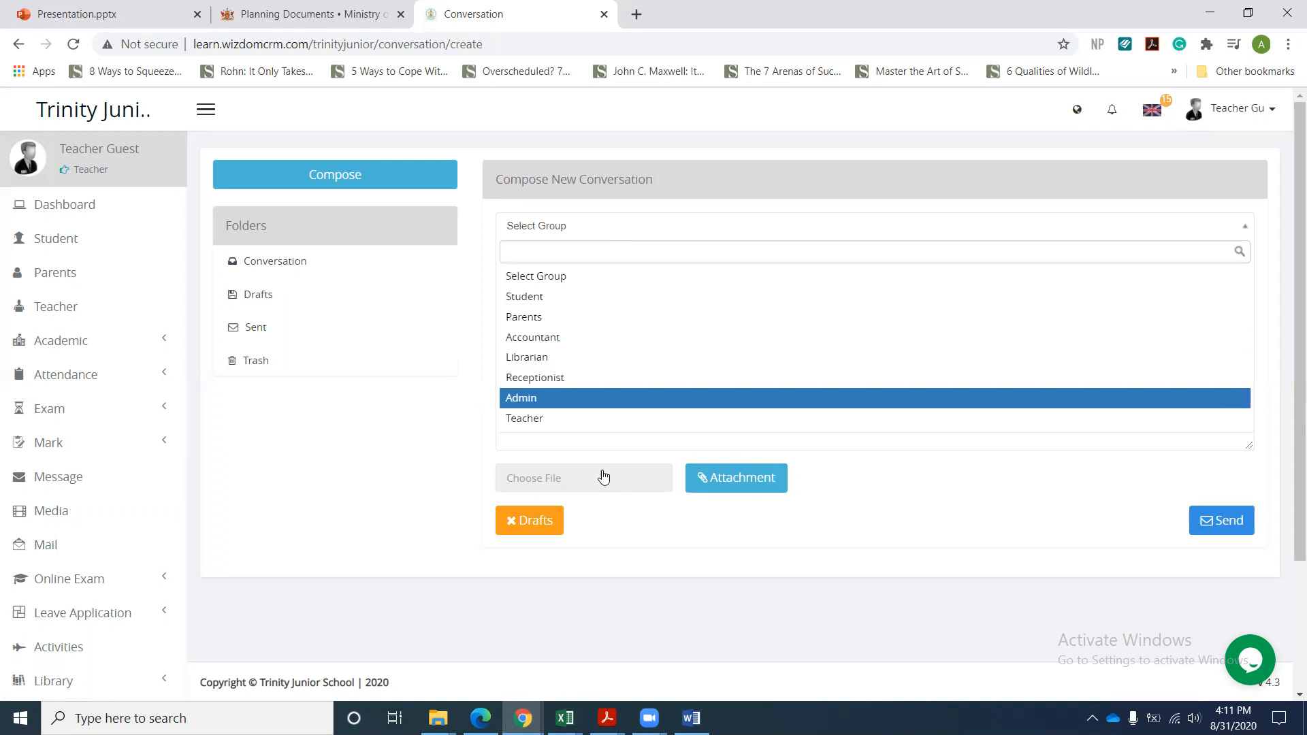
click(584, 422)
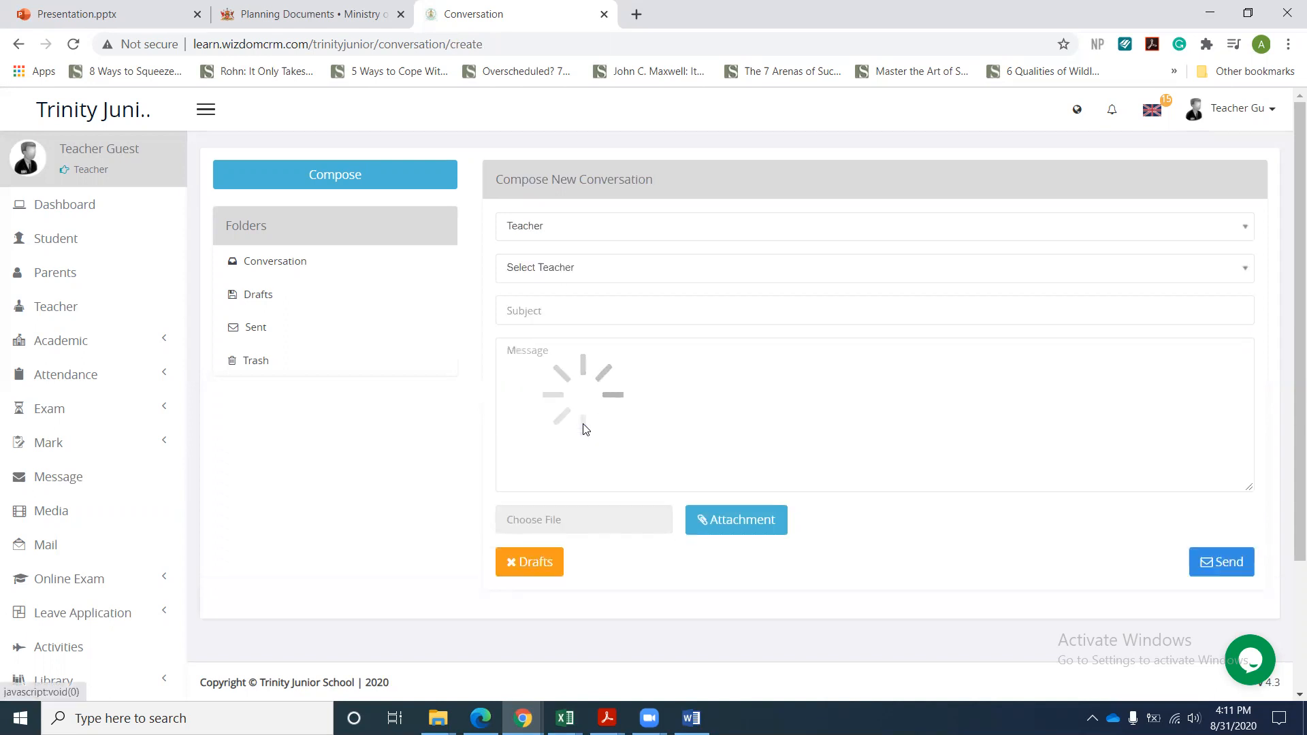
click(531, 279)
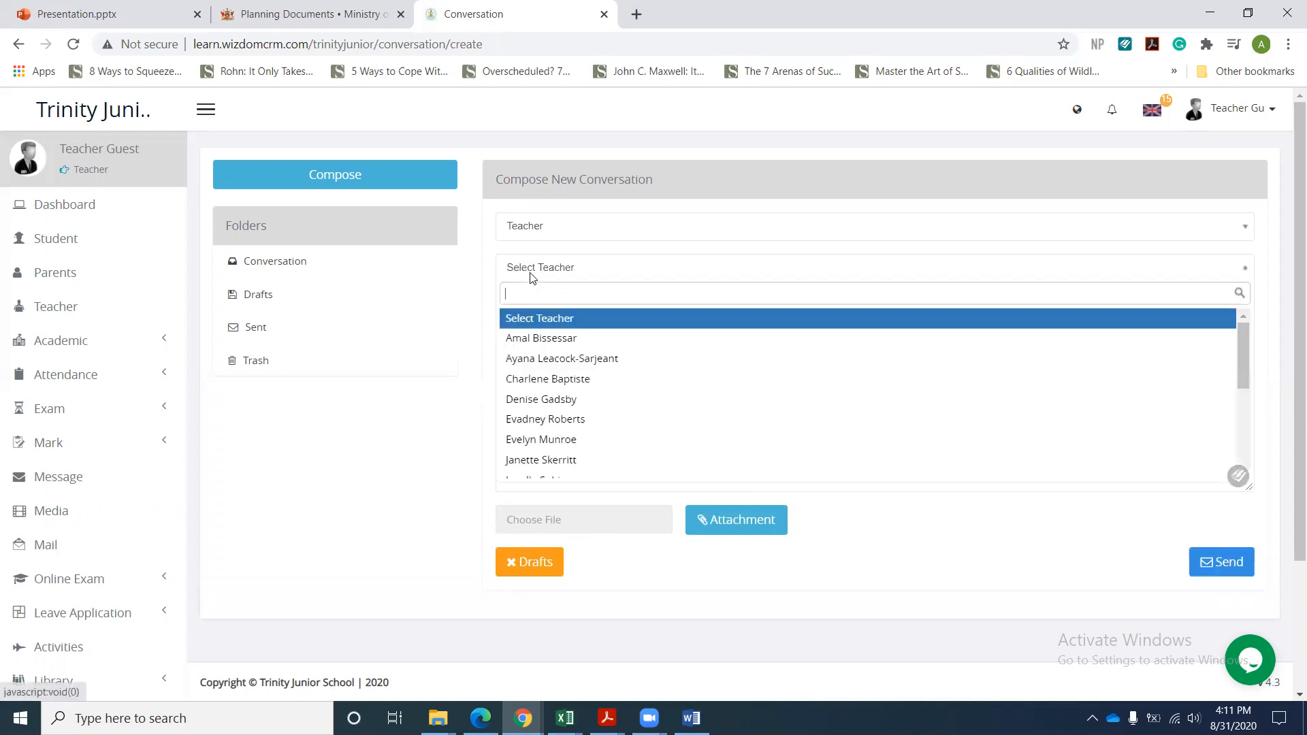
click(537, 339)
- Enter "Clarify this question" as the subject of the message to the teacher
click(529, 311)
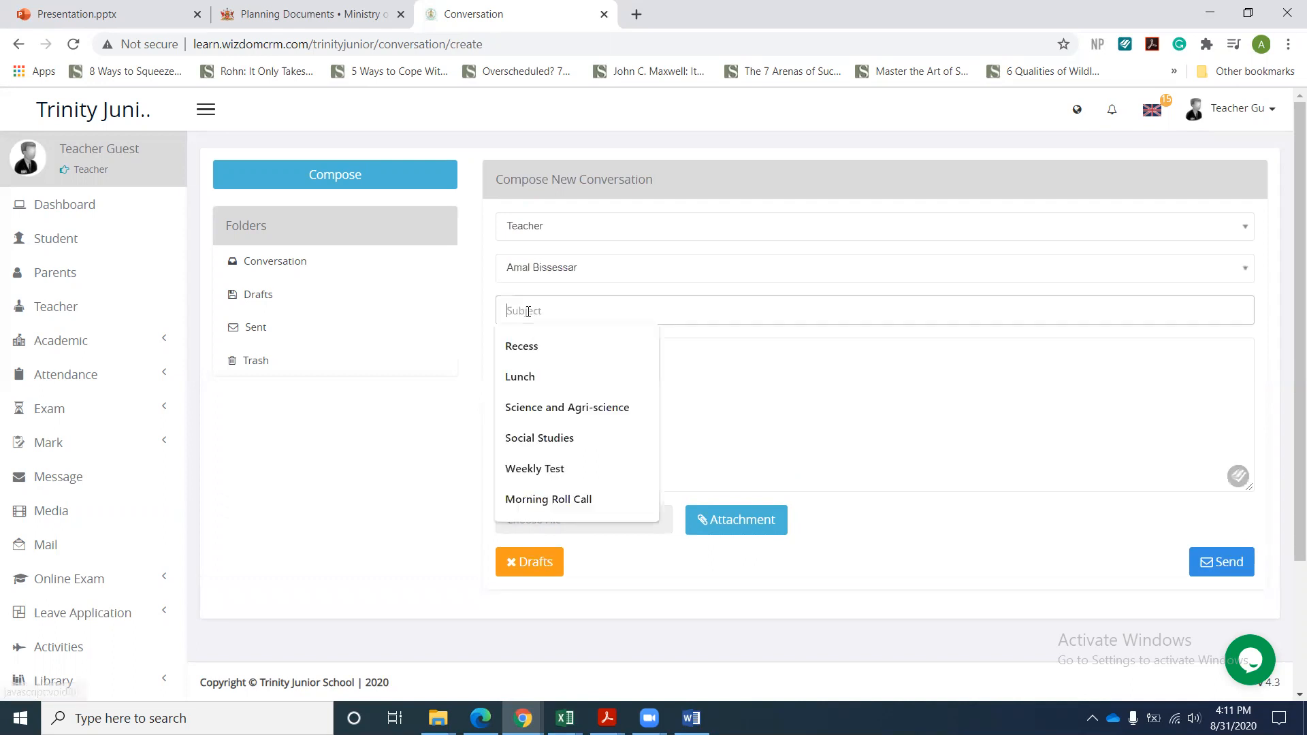
text(Cl)
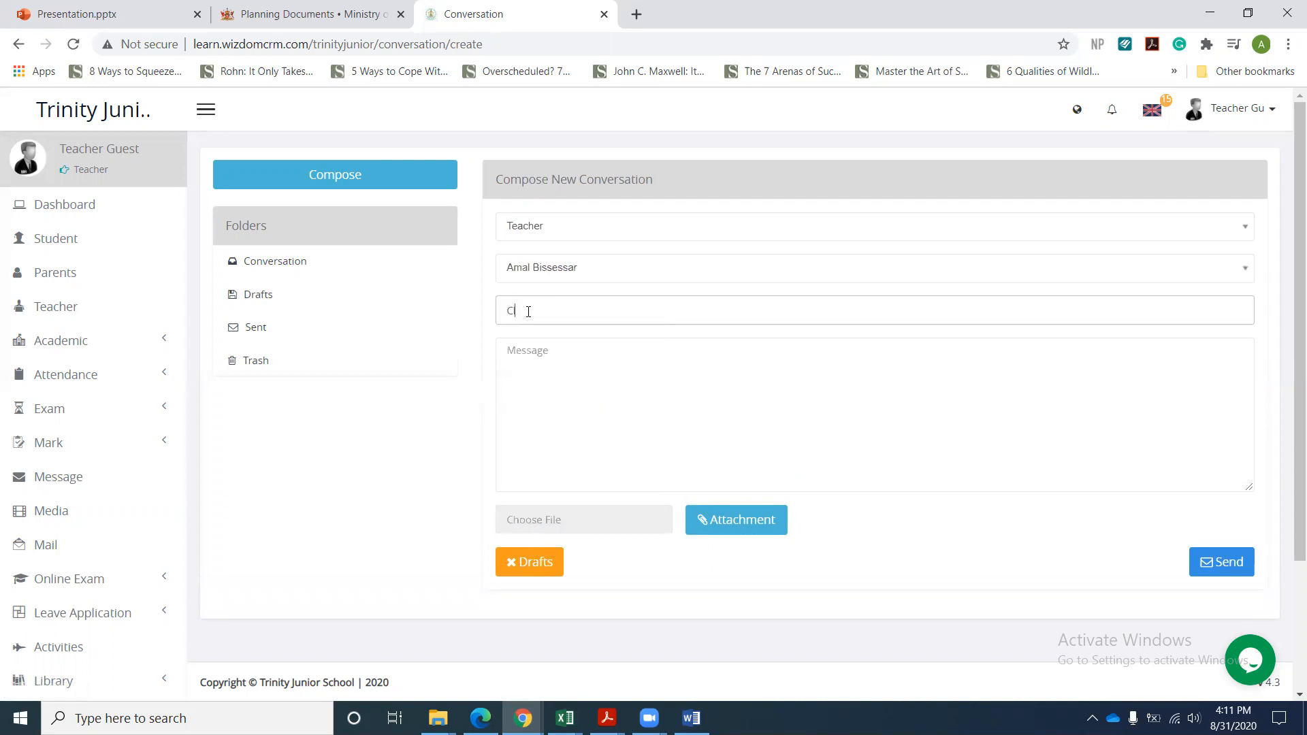
text(arify this question fo)
key(BackSpace)
key(BackSpace)
key(BackSpace)
key(BackSpace)
key(Tab)
- Begin the message with "Hi sir, I am teaching angles and I came across angles and shapes."
text(Hi sir, I am teaching angles and I came aff)
key(BackSpace)
key(BackSpace)
text(cross angles a)
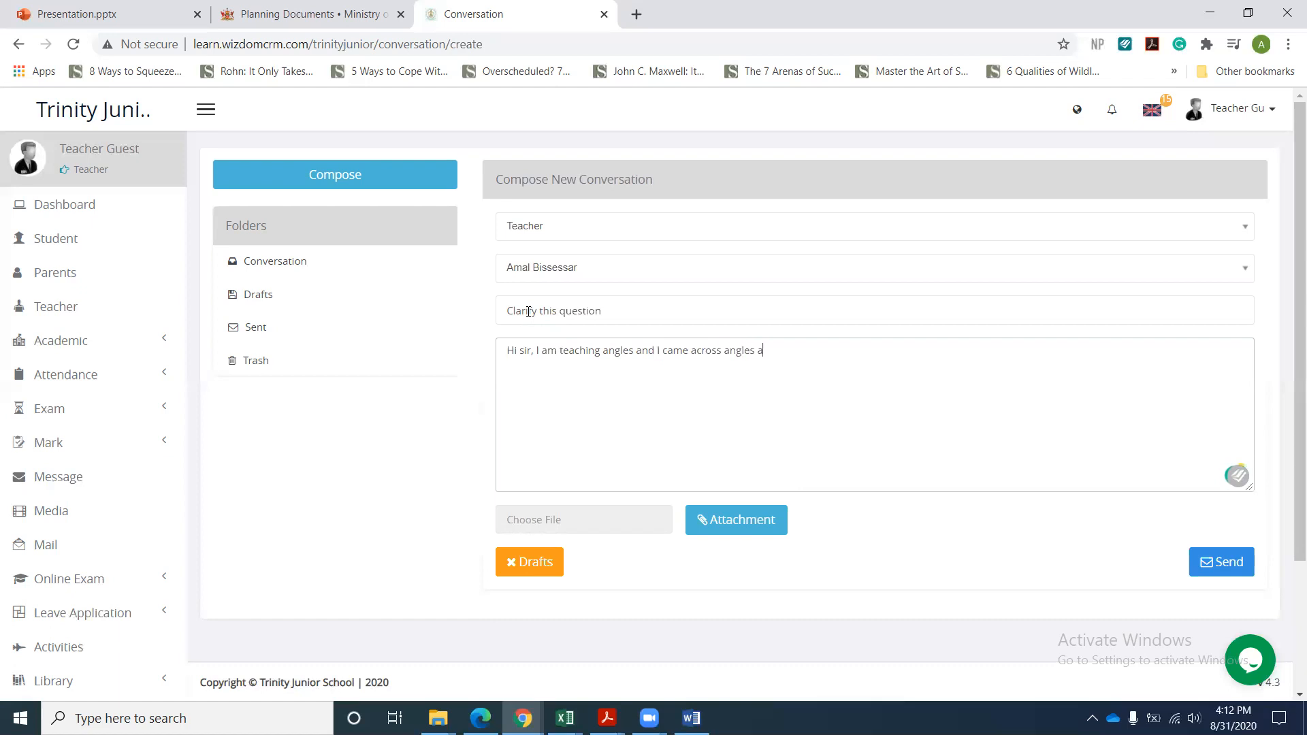
text(nd shapes.  )
- Add the question "Can you please clarify the meaning of a right angle for me?" on a separate line
text(Can you plea)
text(se clarif)
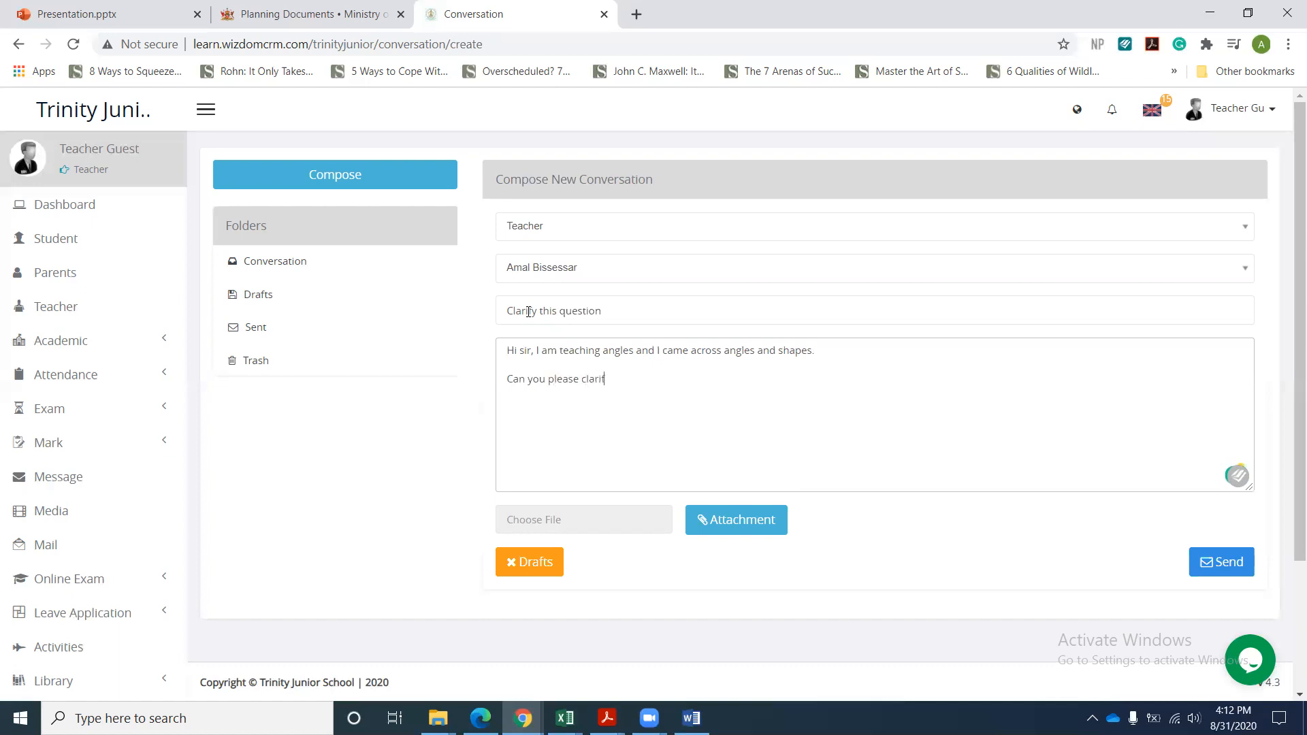
text(y the meaning of a right angle for me?)
key(Return)
key(Return)
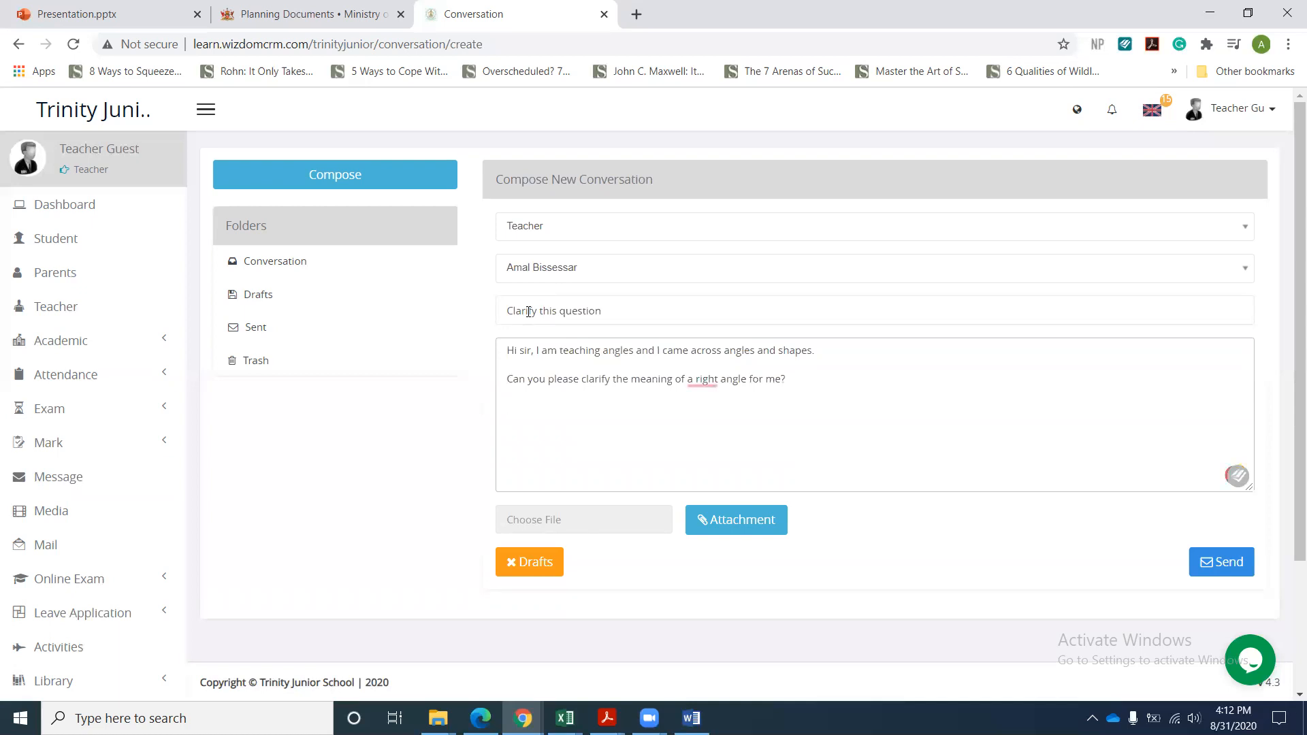
- Accept the grammar suggestion "the right" for the underlined words and send the message to the teacher
mouse_move(709, 390)
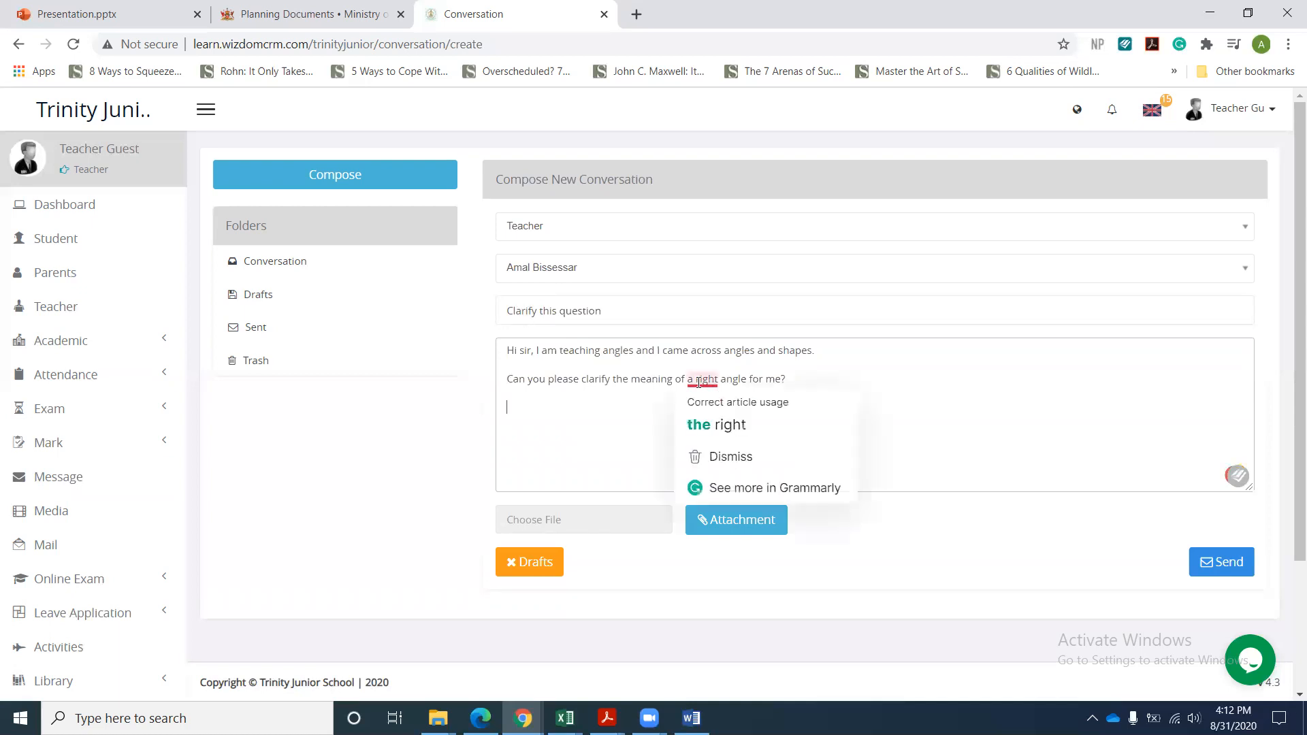
click(699, 418)
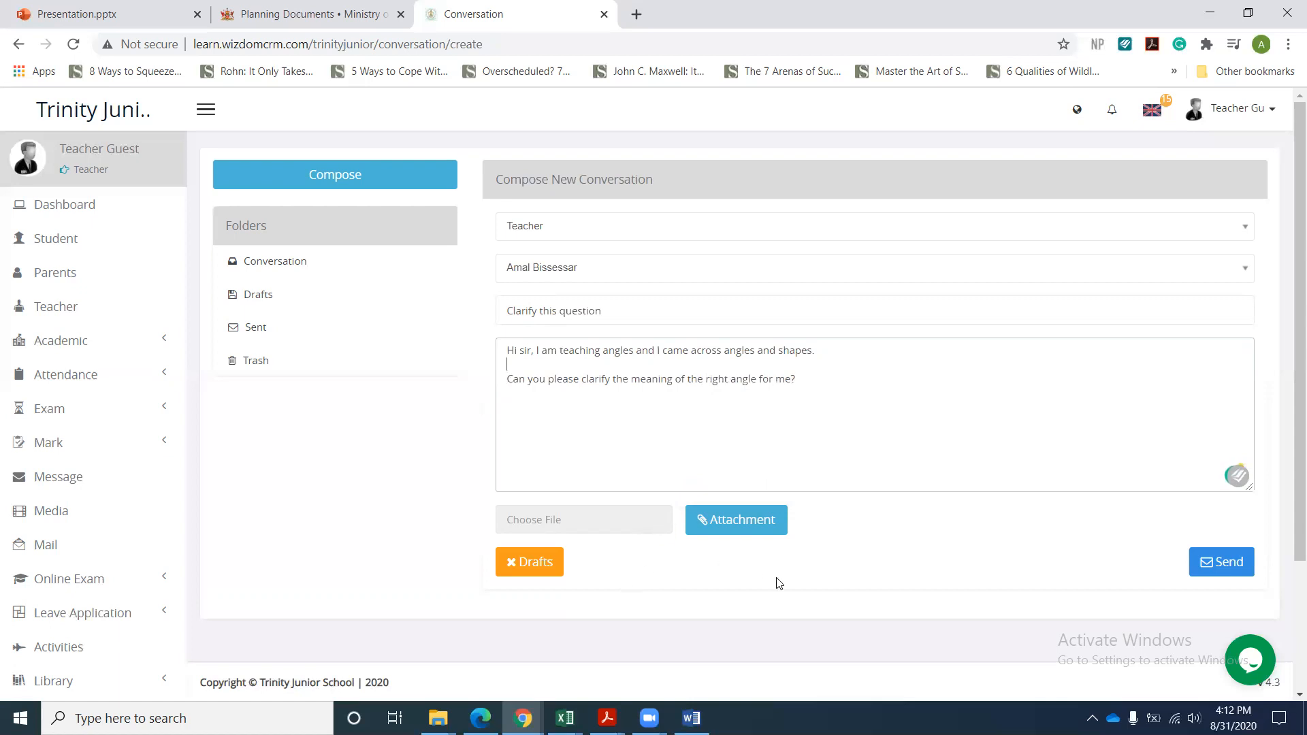
click(1227, 579)
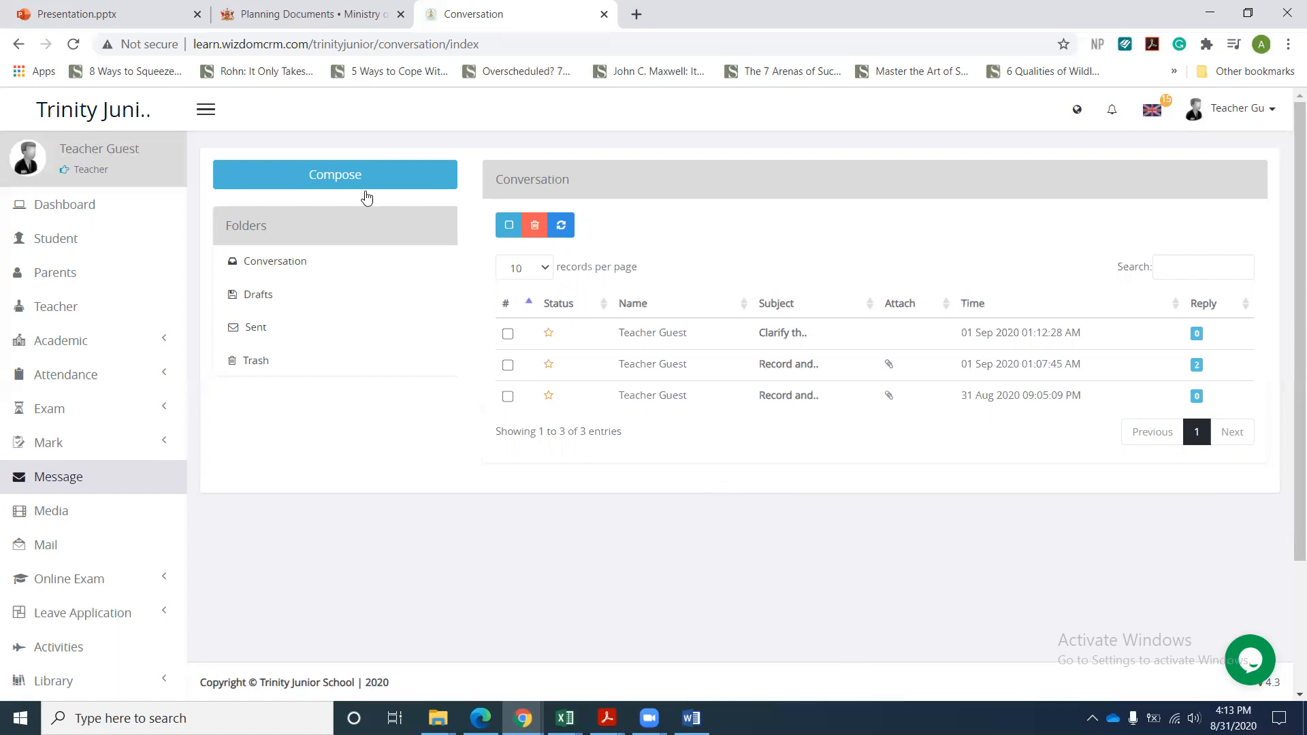
- Start a new conversation addressed to the Student group, choosing Guest Class and Student Guest as the recipient
click(351, 176)
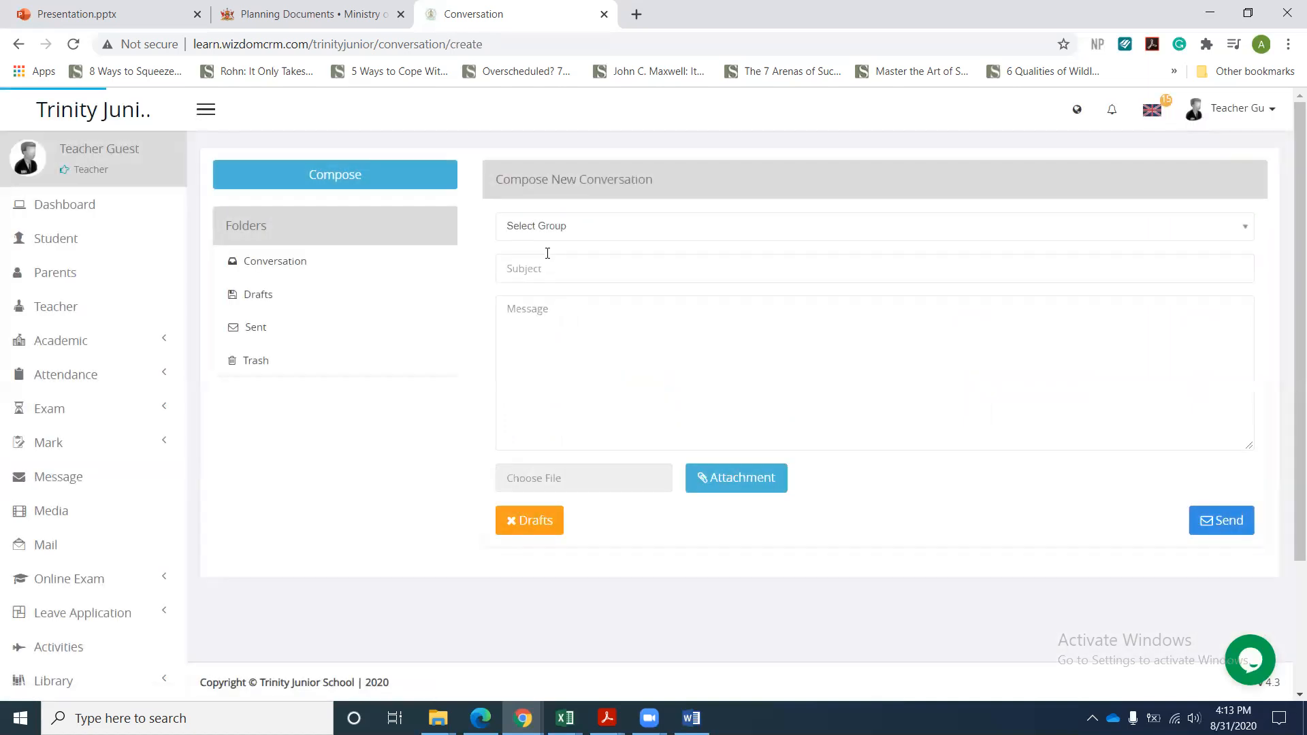
click(537, 235)
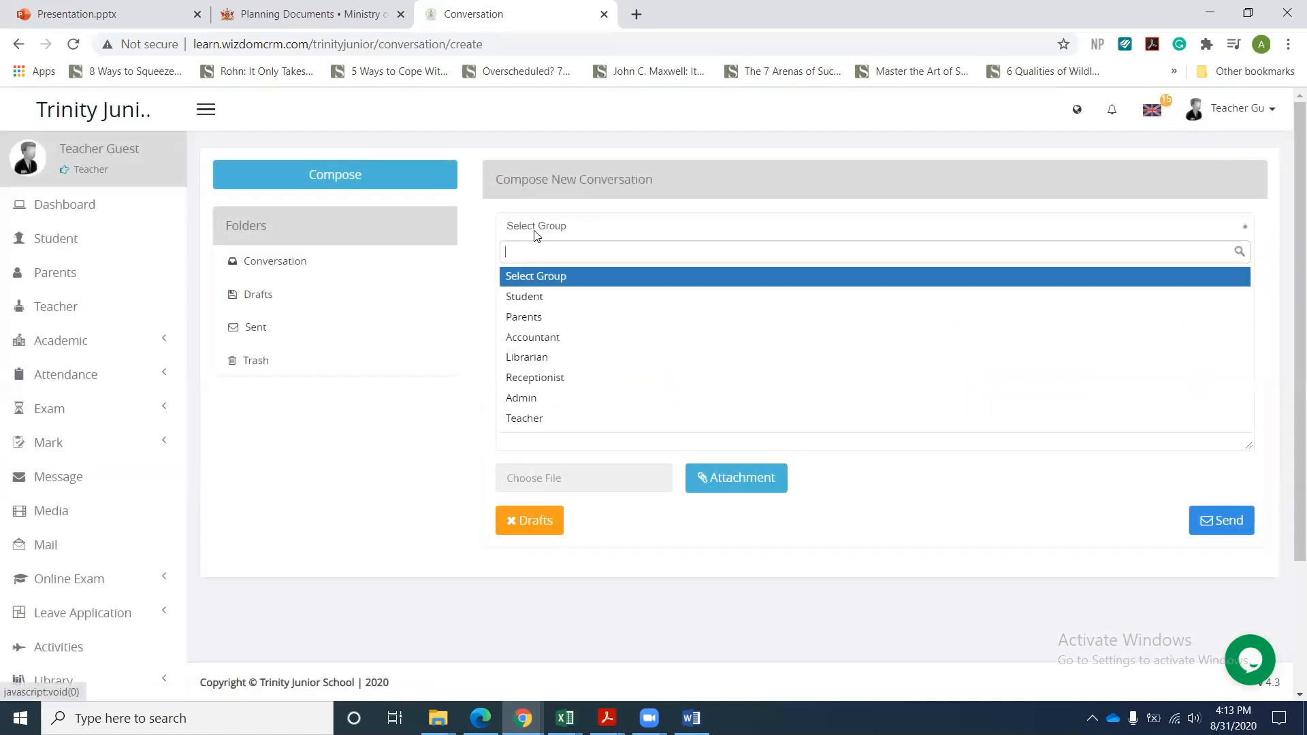
click(526, 296)
click(539, 274)
click(537, 339)
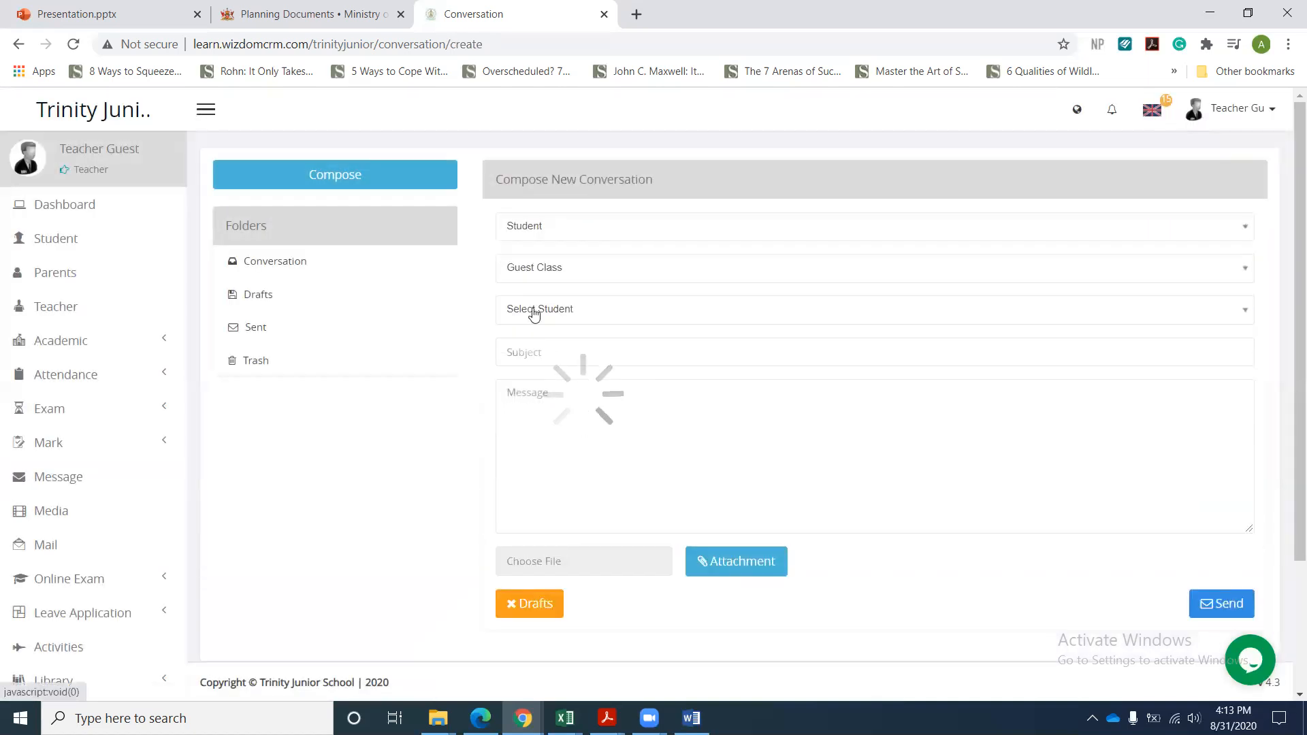
click(531, 311)
click(530, 380)
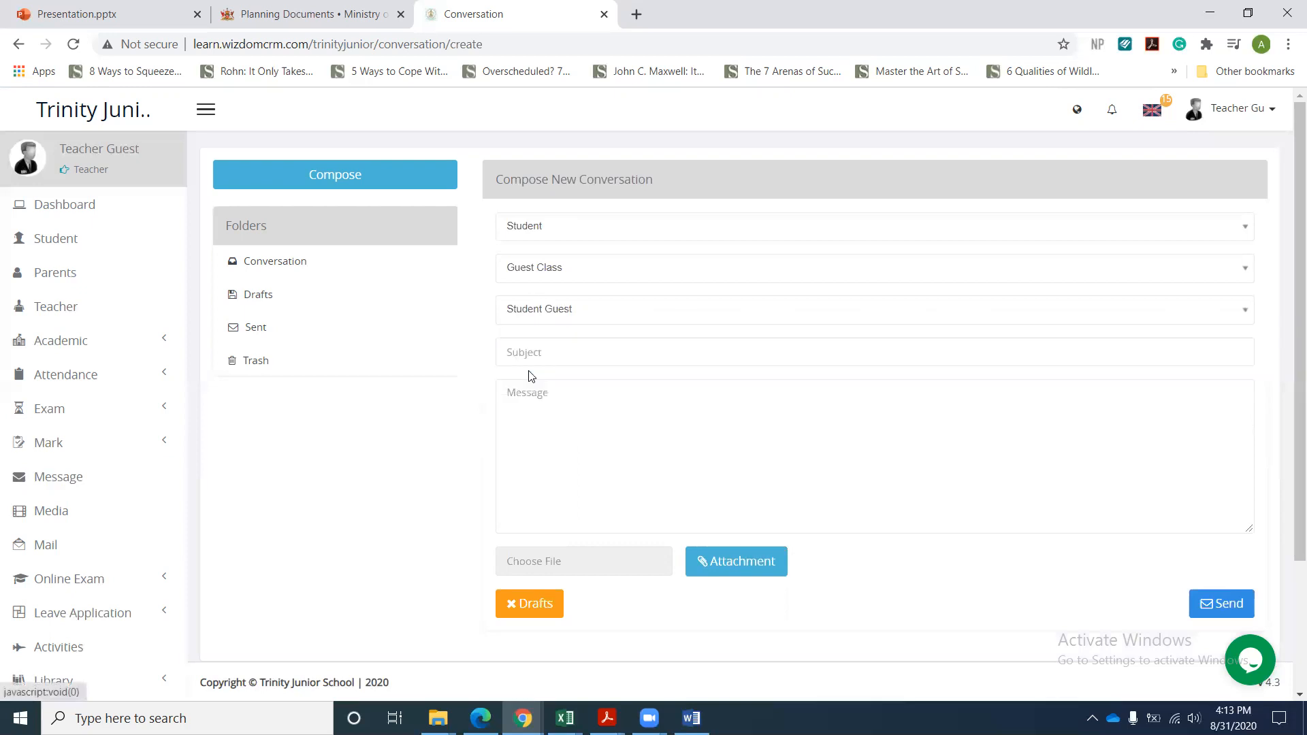
- Enter "Mathematics Homework" as the subject of the message to the student
click(530, 354)
text(M)
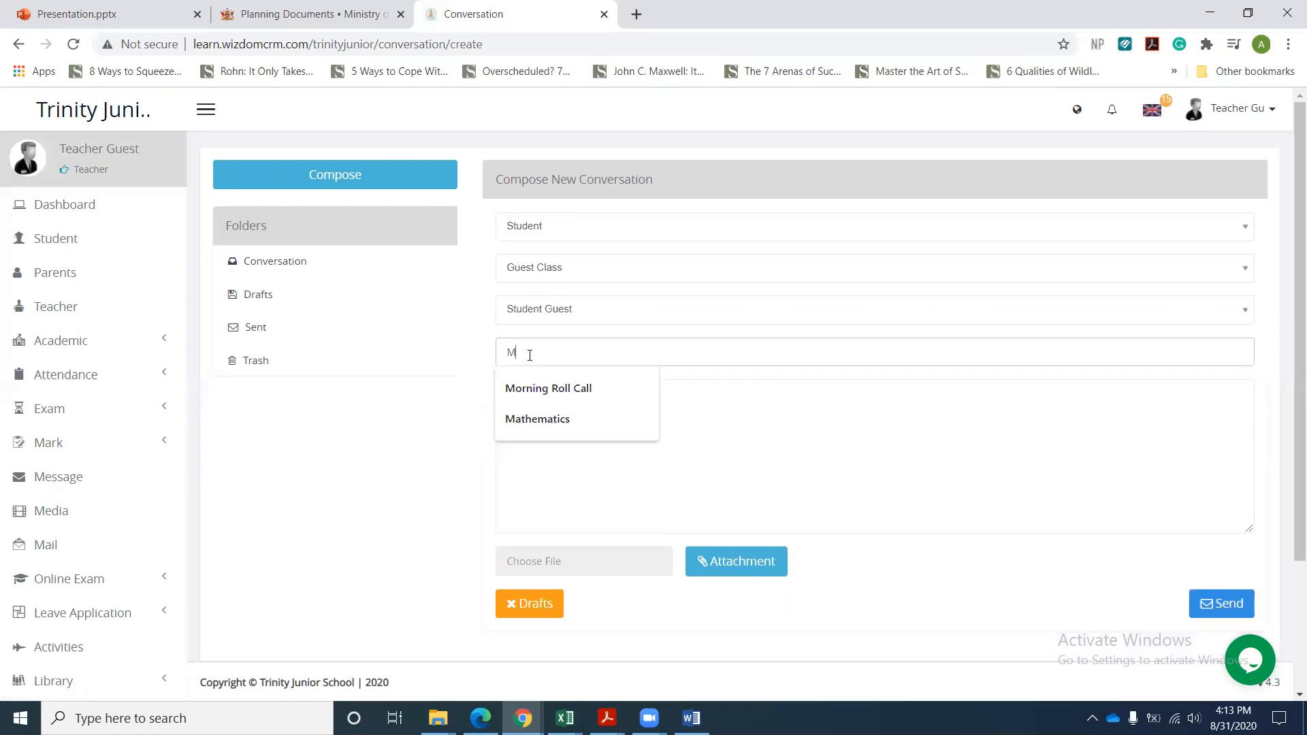
text(athematics)
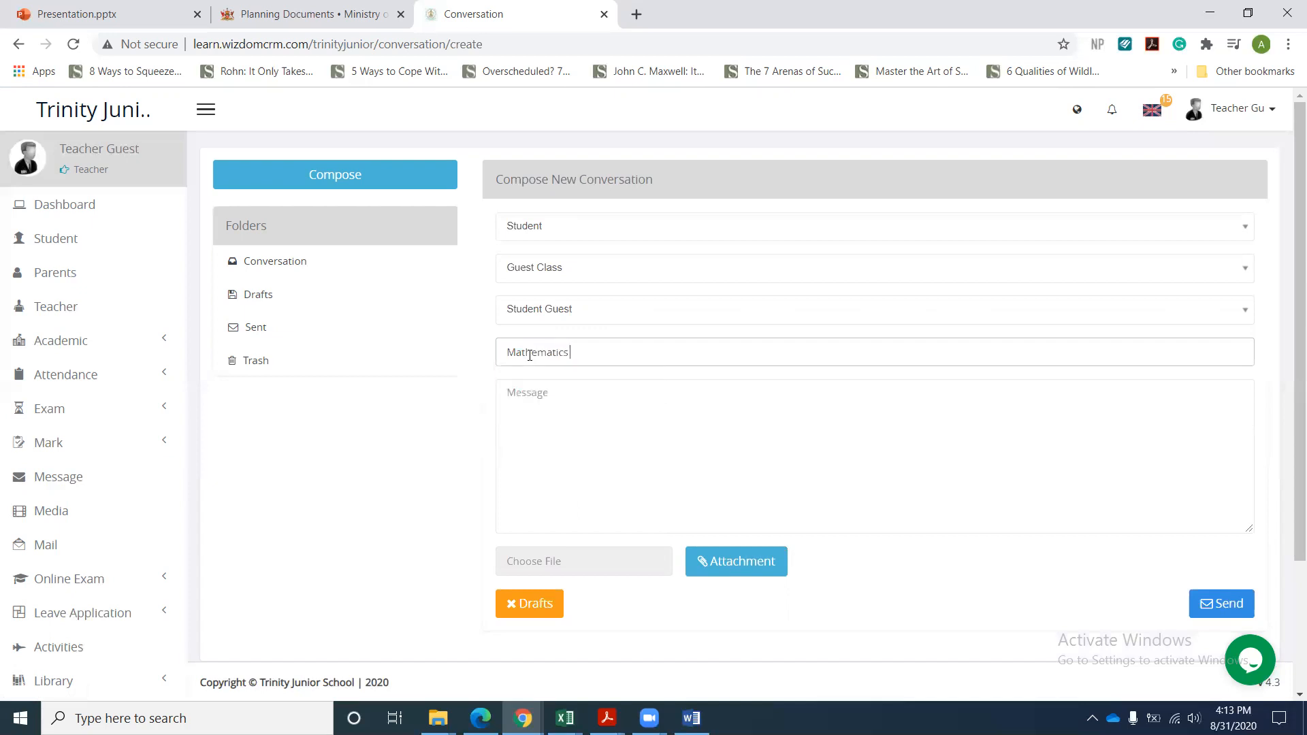
text( Homework)
key(Tab)
- Begin the student's message with the greeting "Dear guest"
text(T)
key(BackSpace)
text(at)
key(BackSpace)
key(BackSpace)
text(Dra)
key(BackSpace)
key(BackSpace)
text(ear )
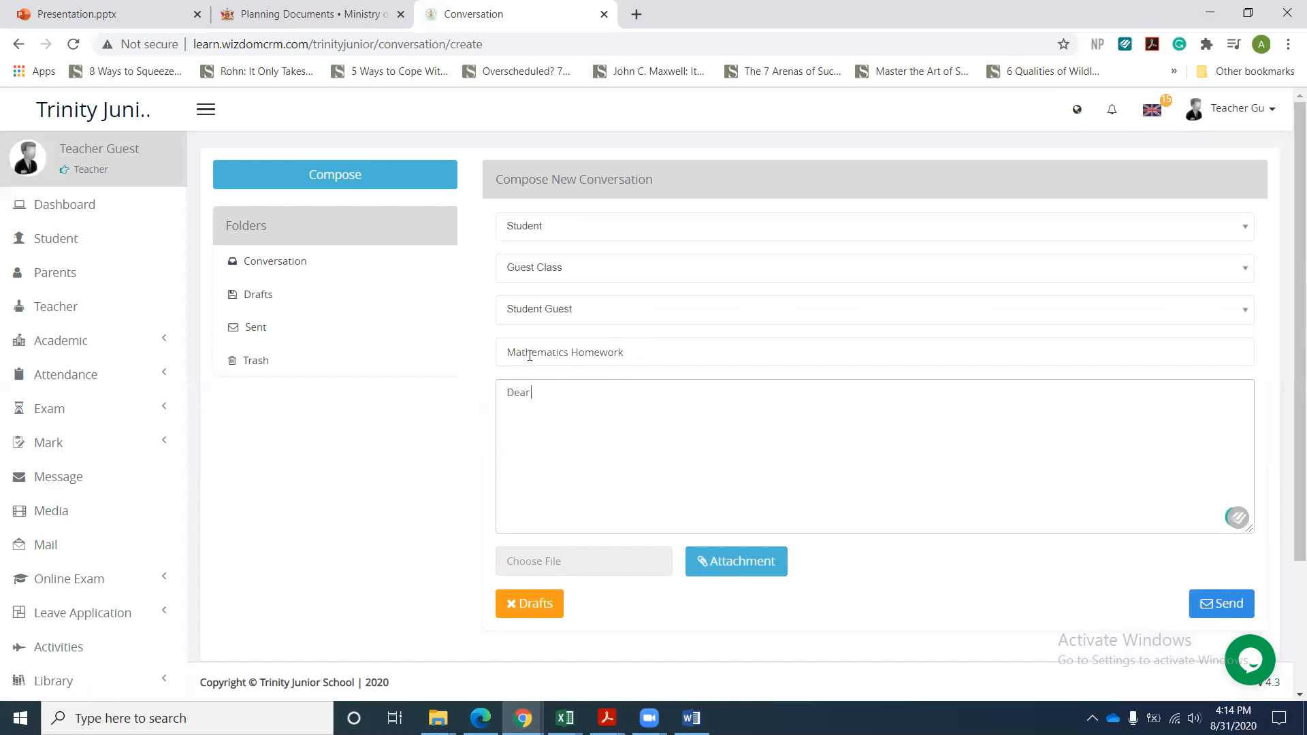
text(guest )
- Add the lines "I corrected the mathematics homework" and "can you please review the questions you got incorrect" below the greeting
text(I correc)
text(ted the )
text(mathematics )
text(homework)
key(Return)
text(can you plea)
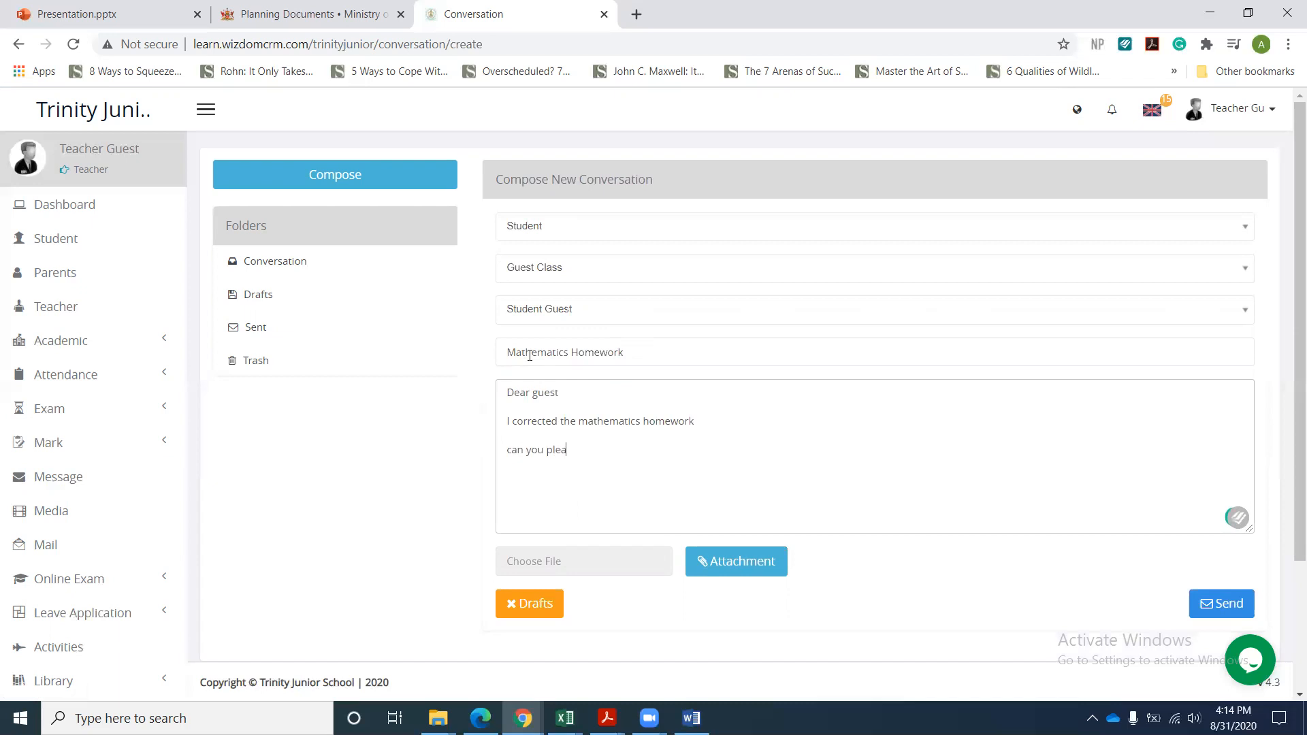
text(se review the questions you got incorrect)
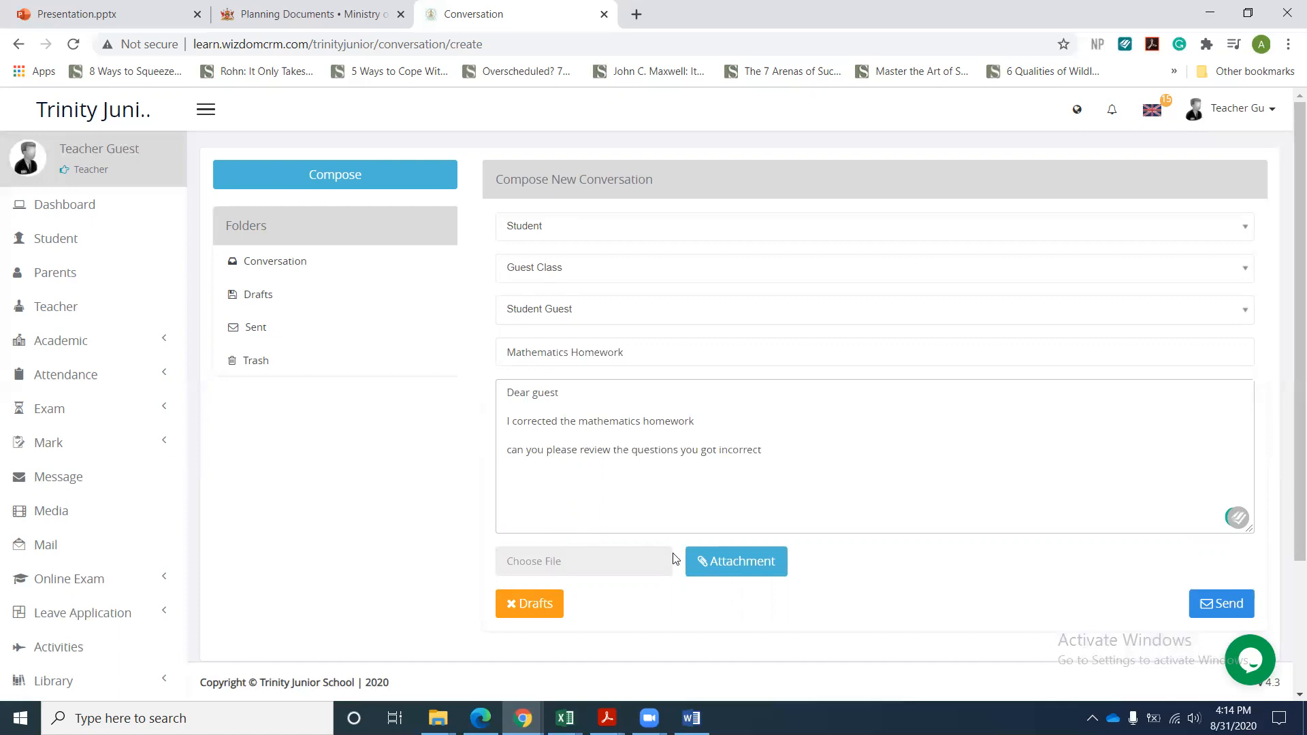
- Attach the Word file Document2 to the homework message and send it
click(717, 575)
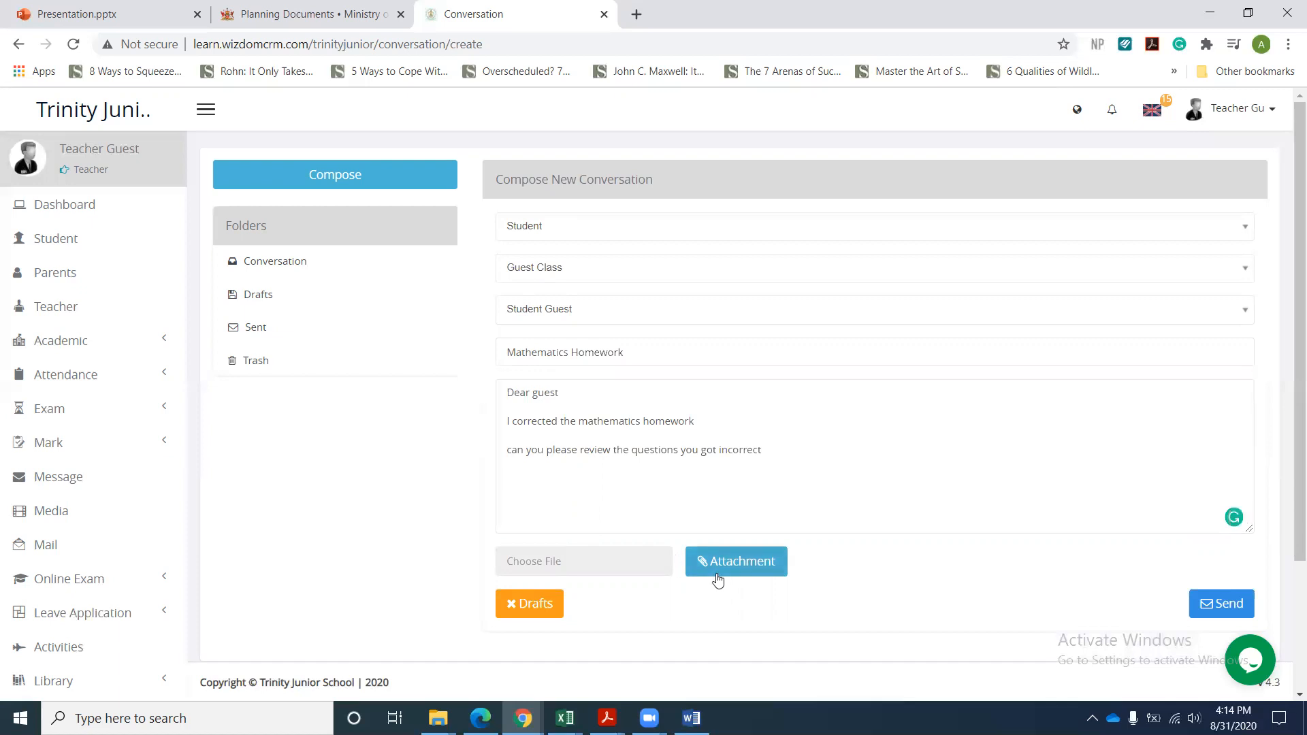
click(717, 575)
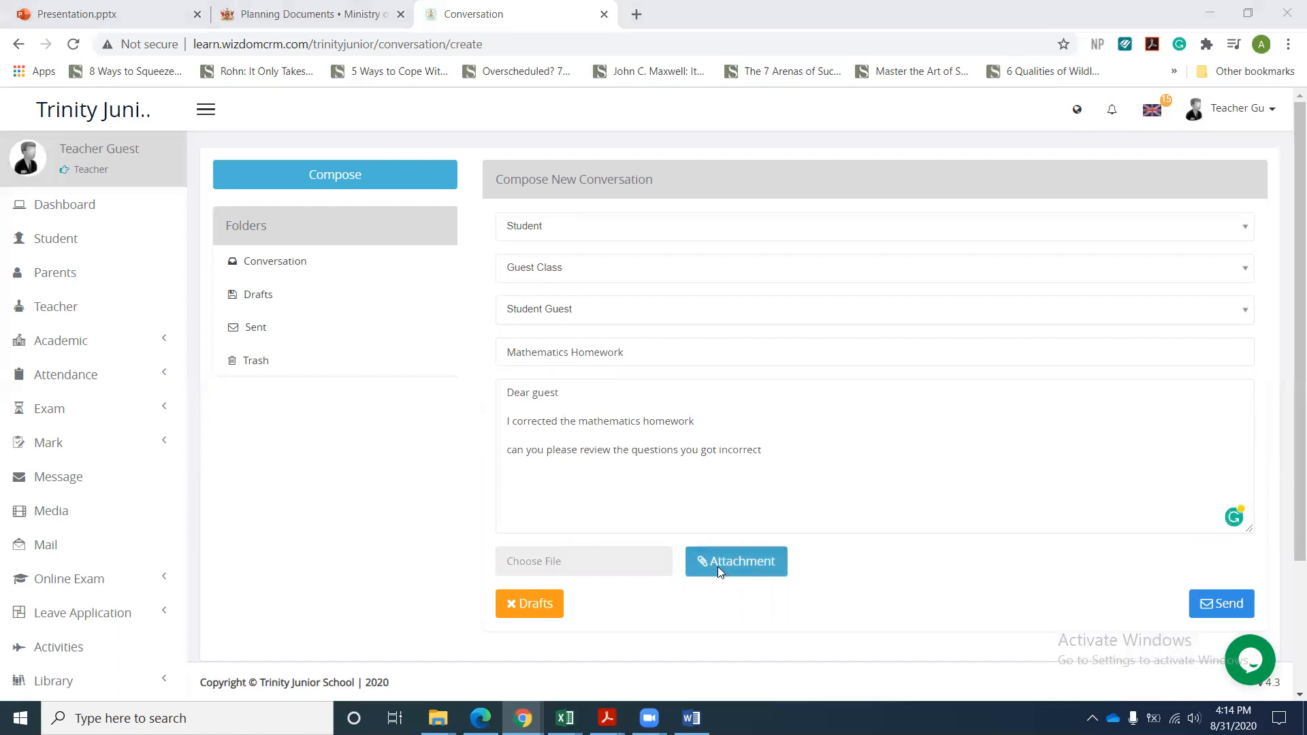
click(217, 212)
click(479, 320)
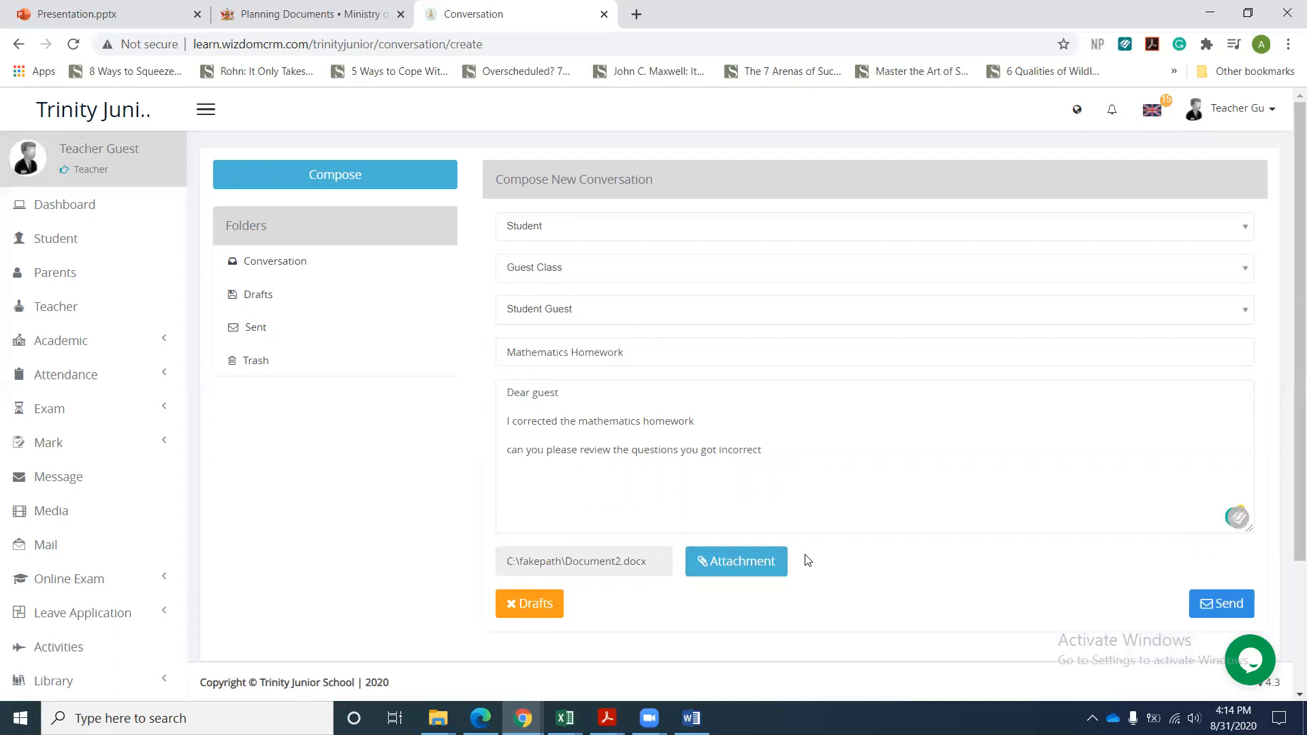
click(1221, 606)
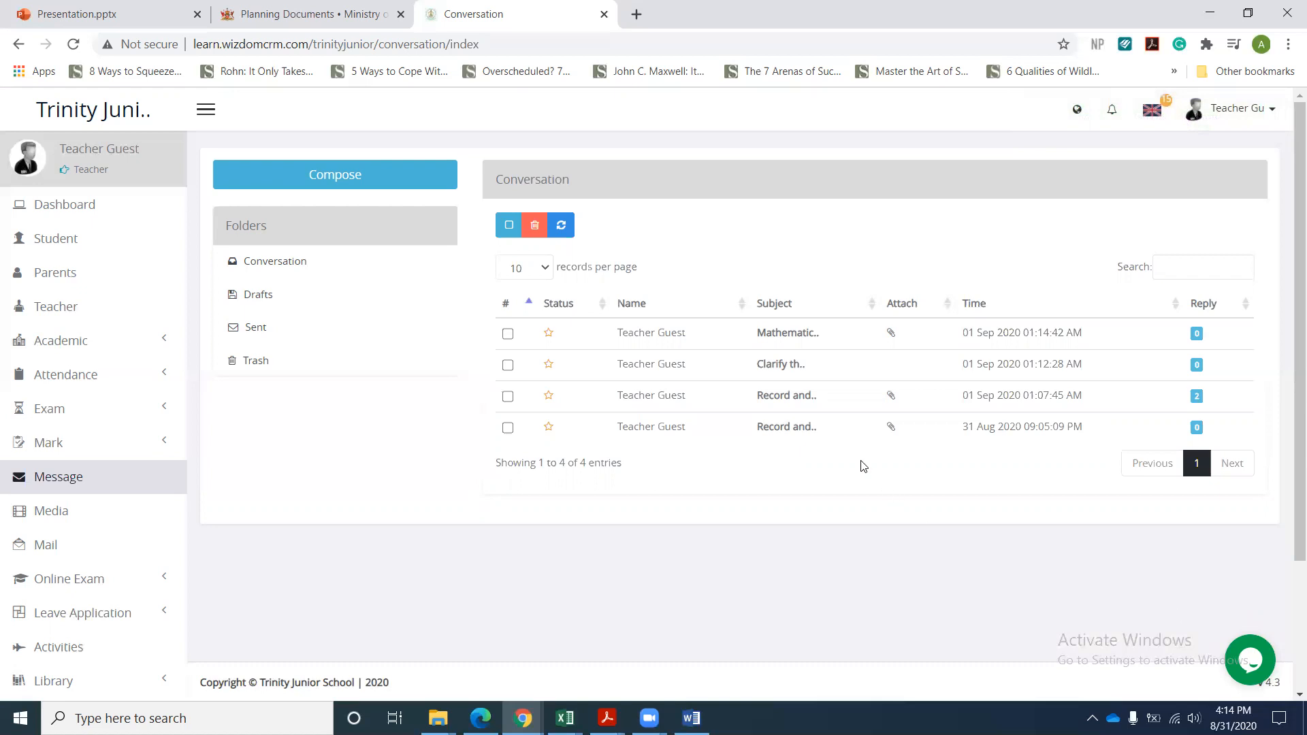
- Check the Session 3 topics in the PowerPoint presentation and open the Student Attendance page on the school site
click(97, 5)
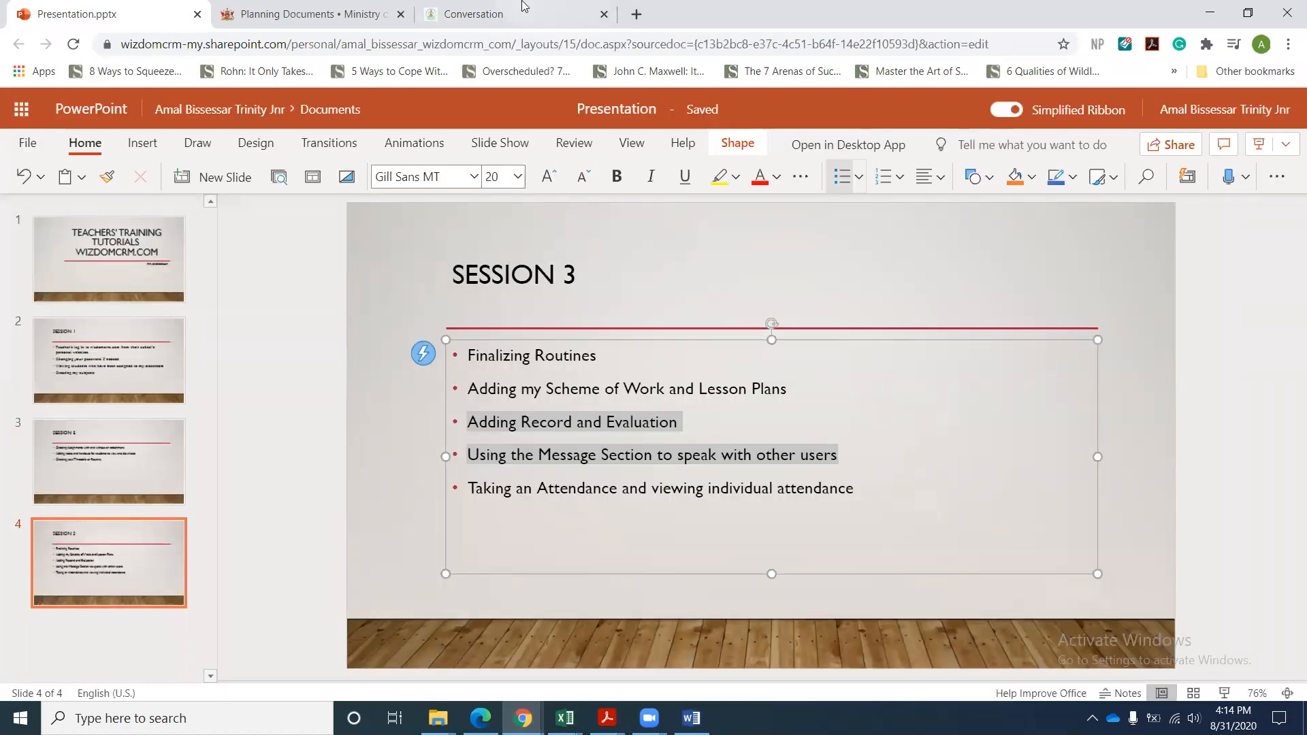
click(524, 8)
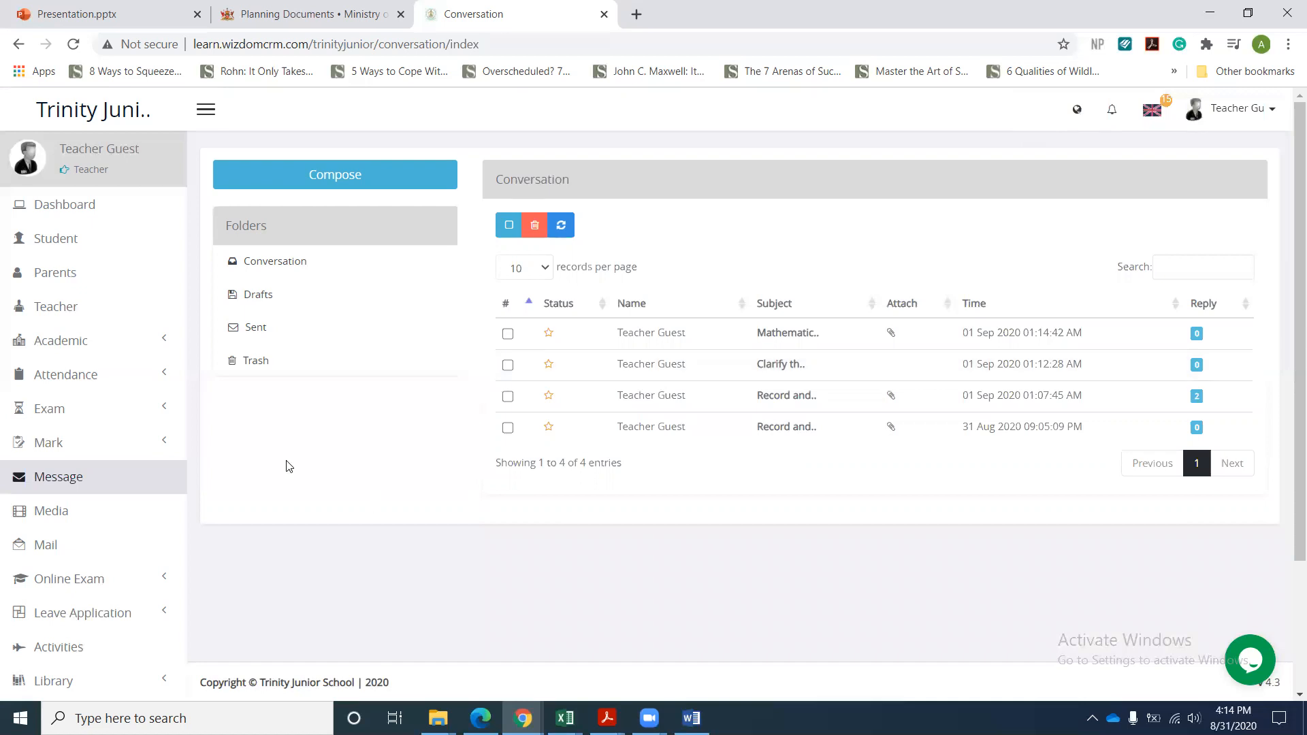
click(73, 389)
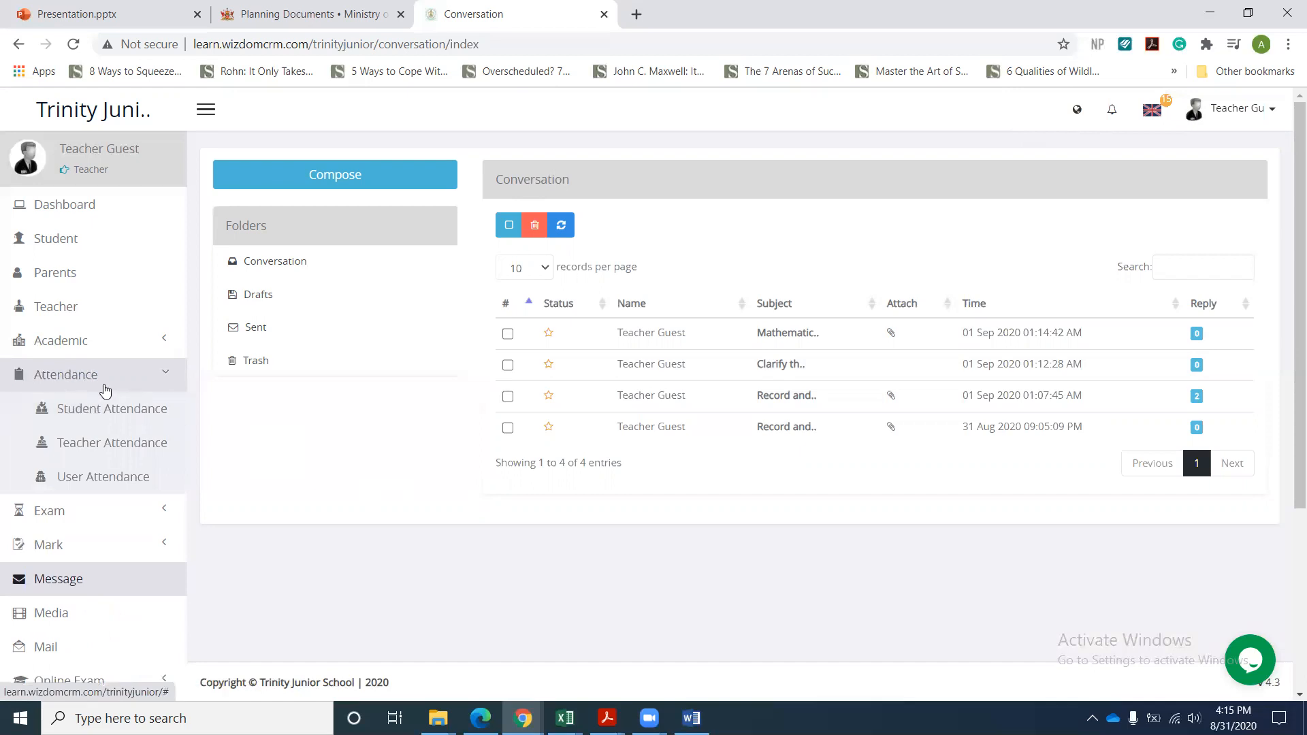
click(111, 419)
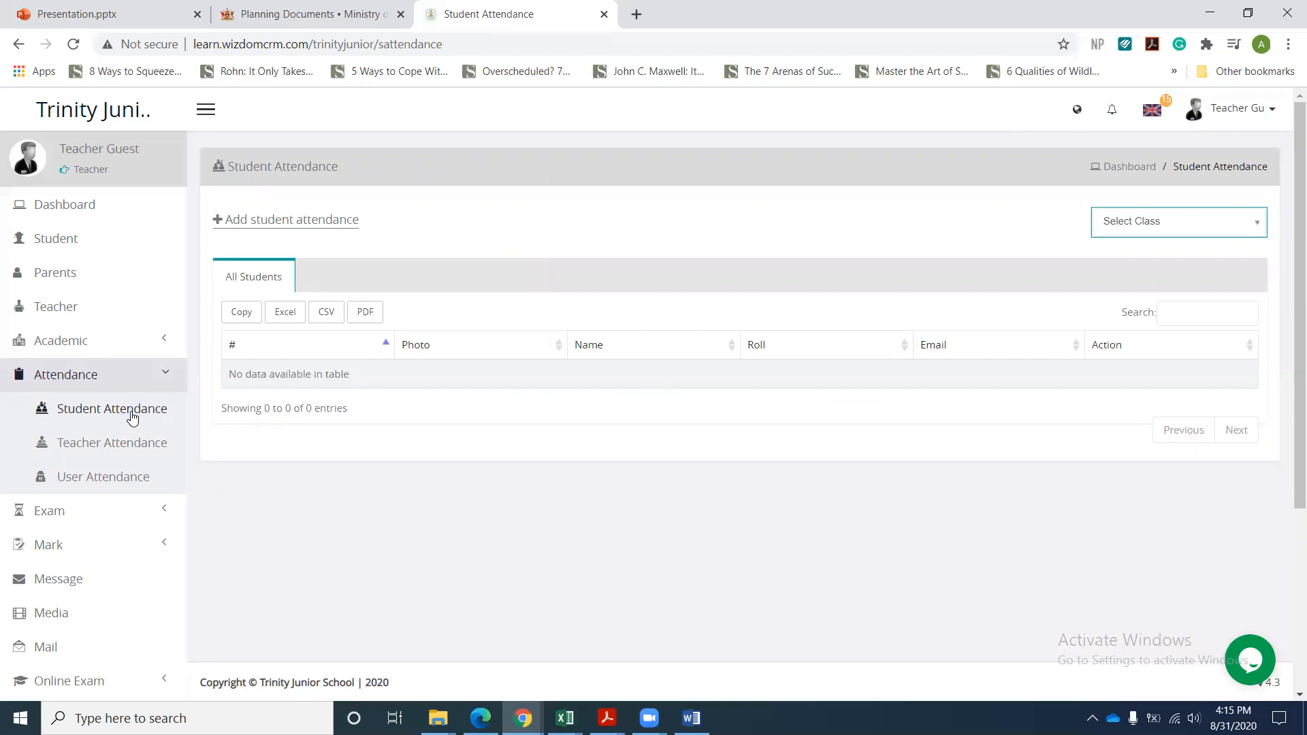
- Load a new student attendance sheet for Guest Class, section Z, Morning Roll Call, dated 31-08-2020
click(274, 227)
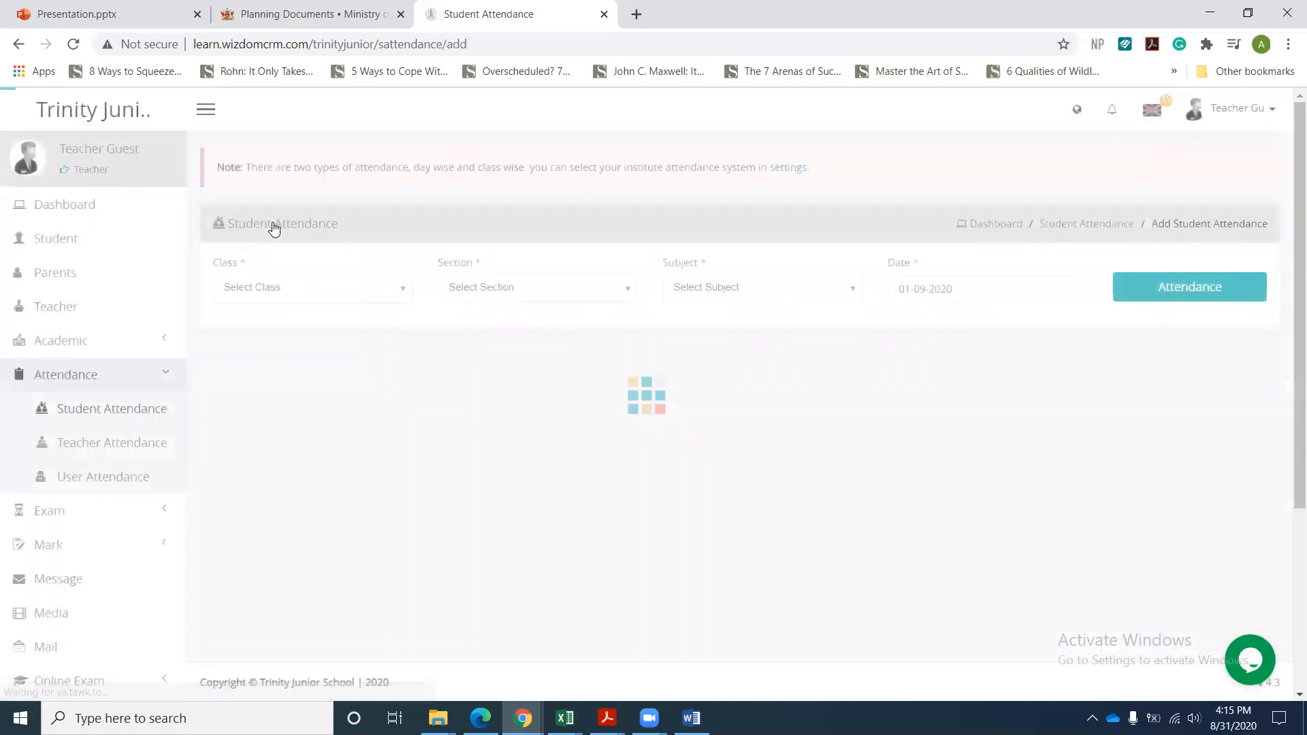
click(340, 302)
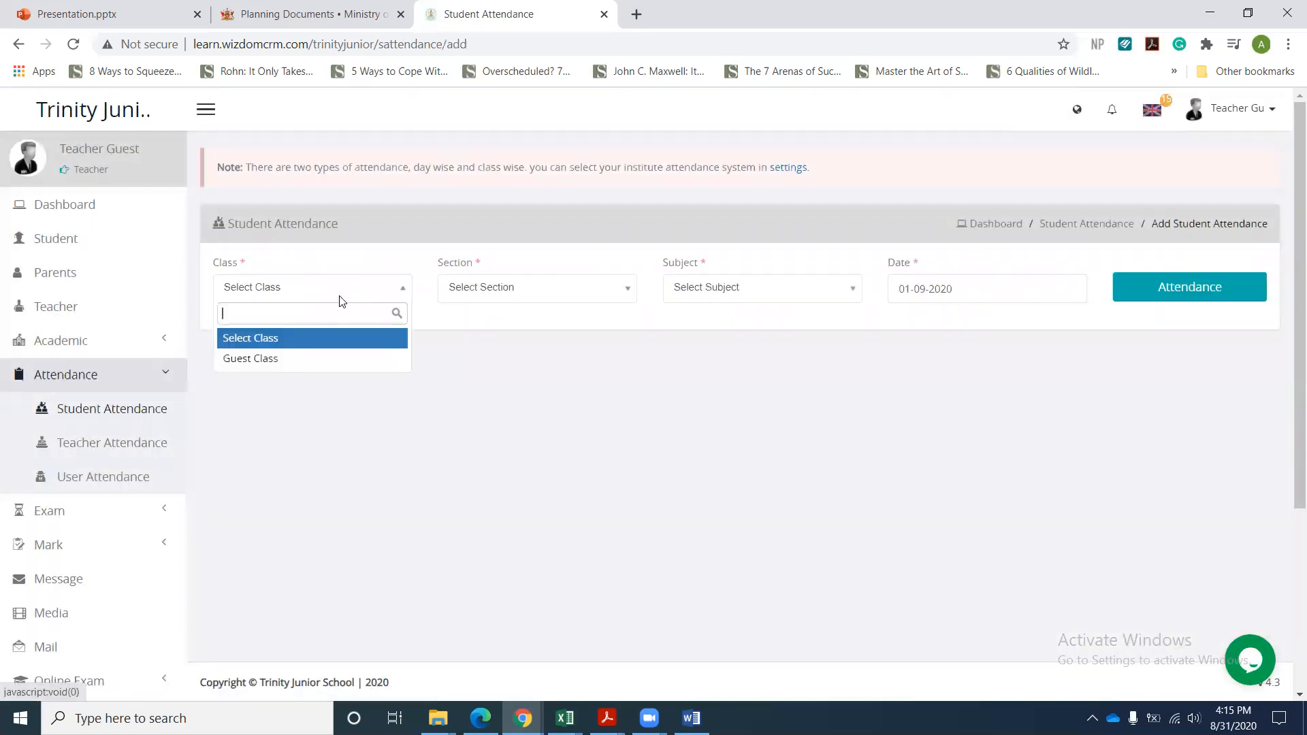
click(305, 362)
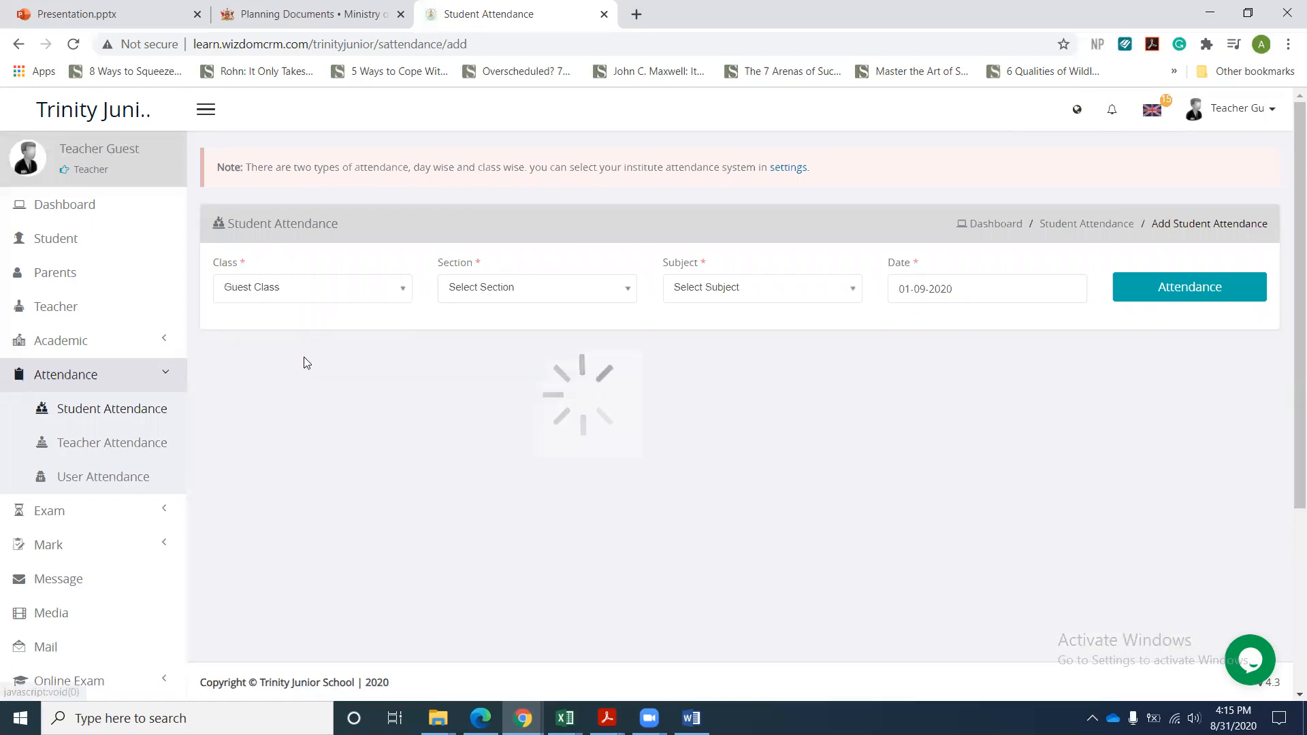
click(480, 300)
click(474, 360)
click(699, 289)
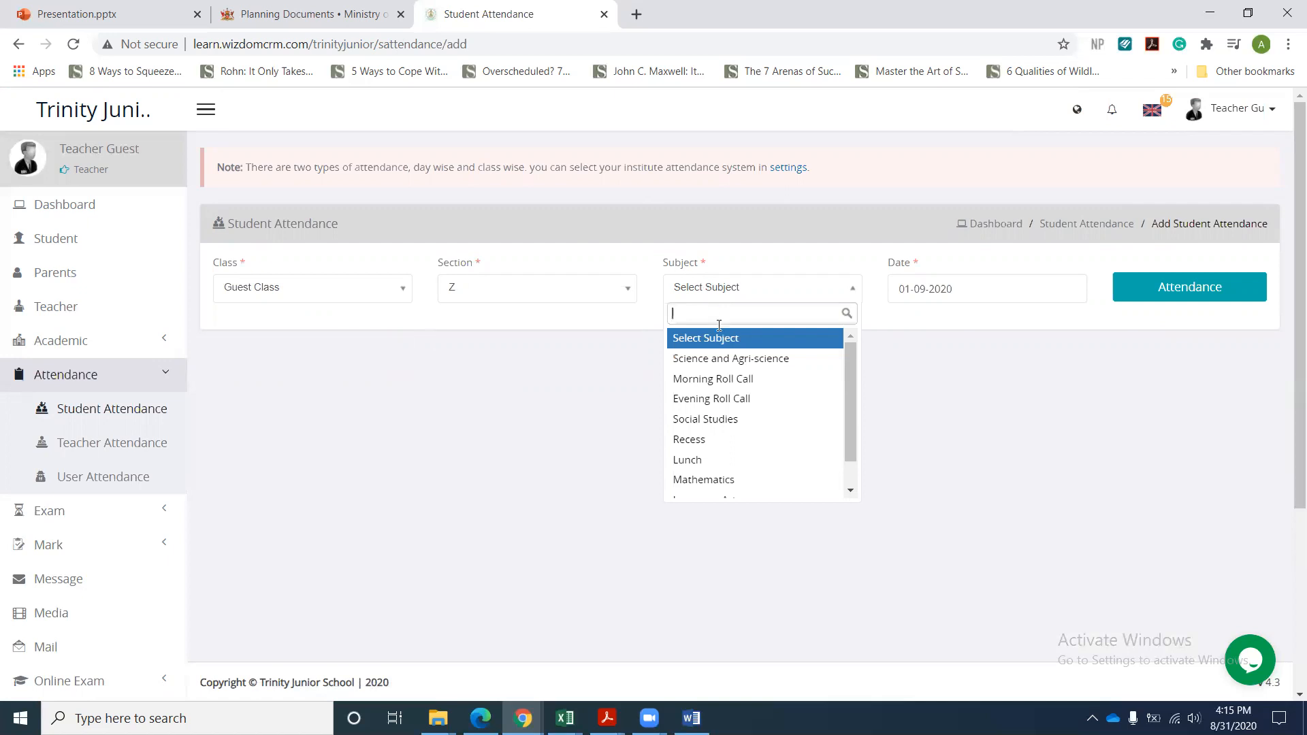
click(713, 378)
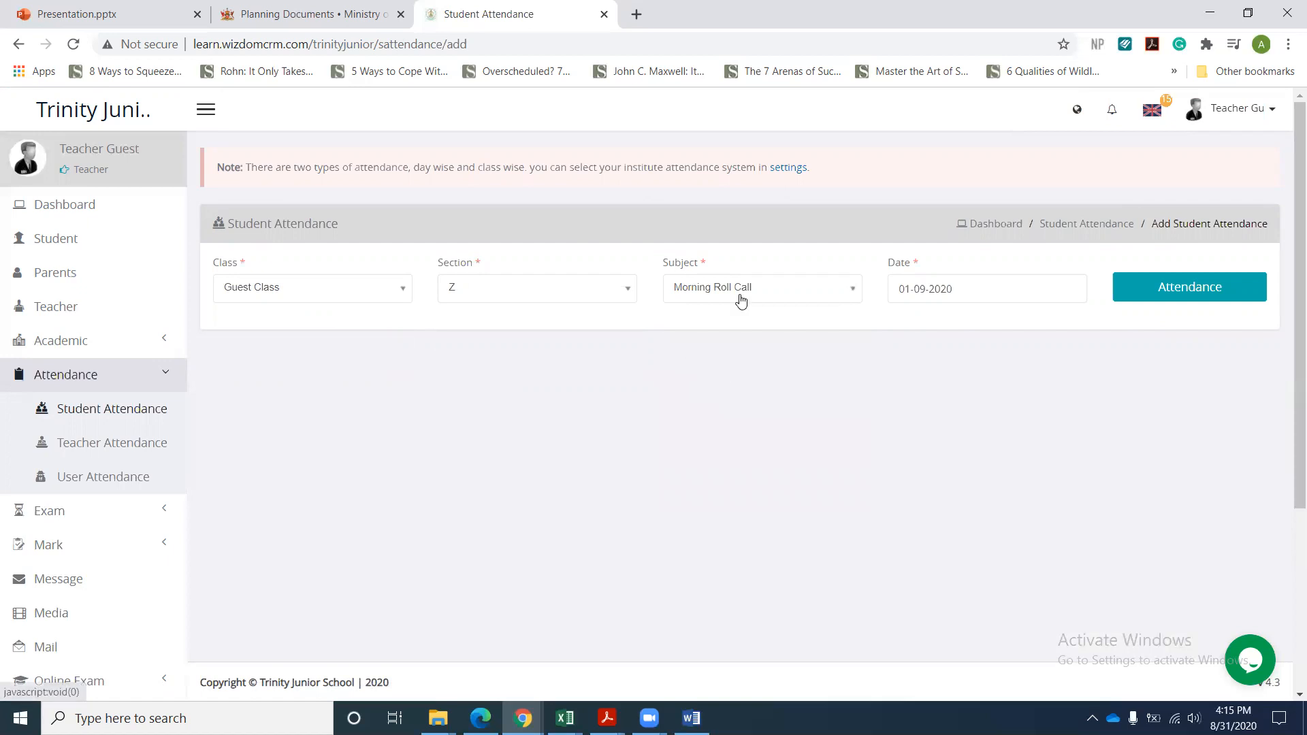
click(970, 293)
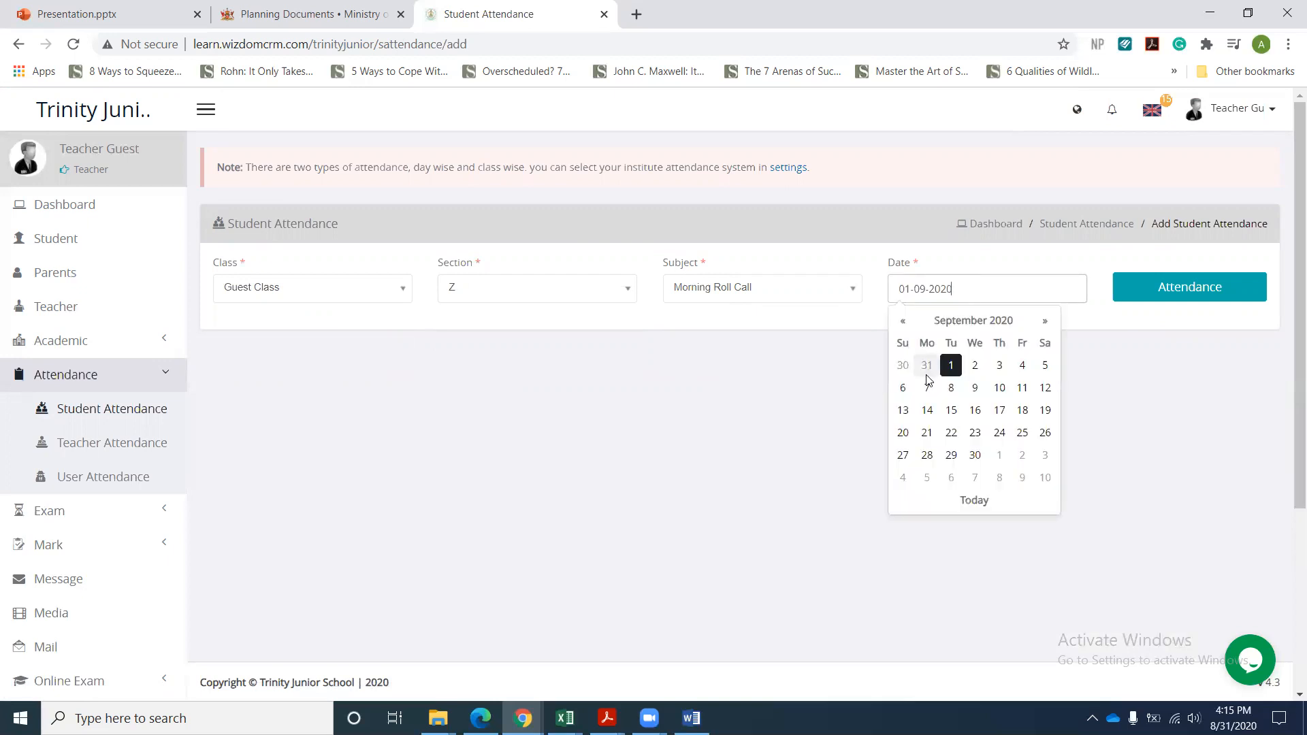
click(927, 373)
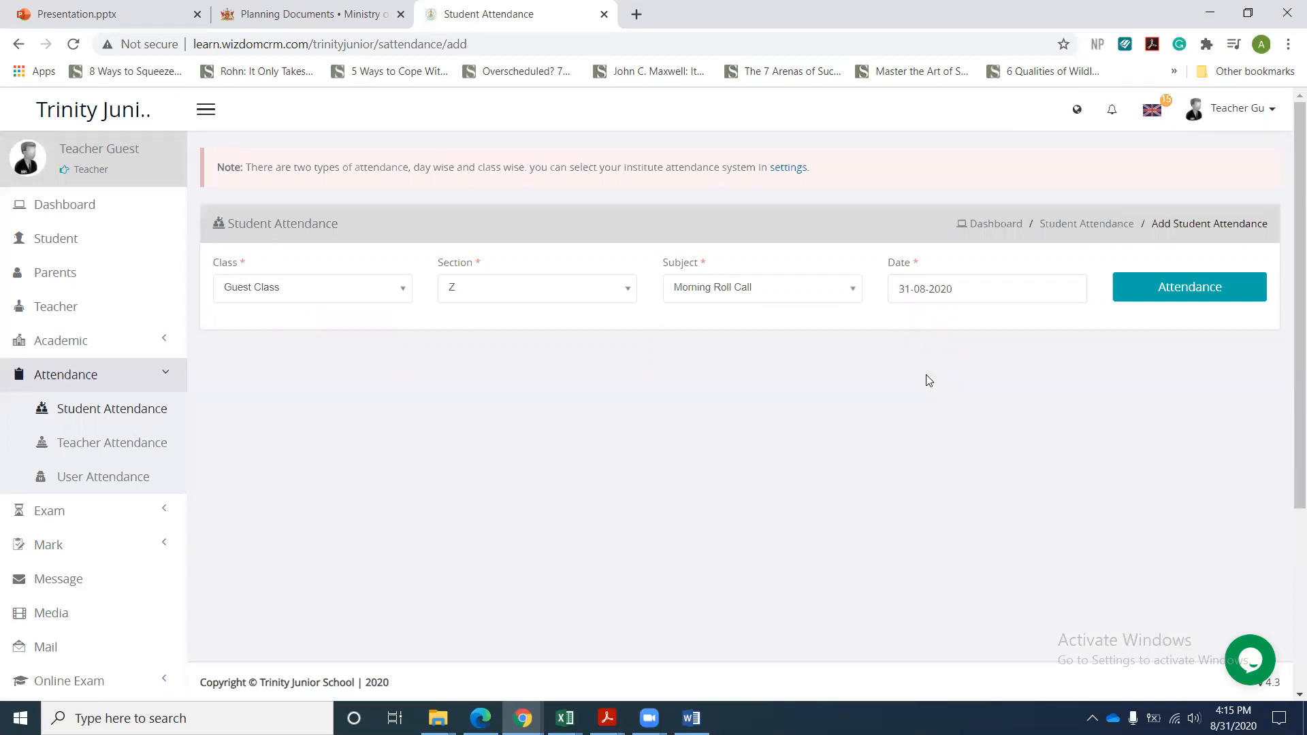
click(1190, 288)
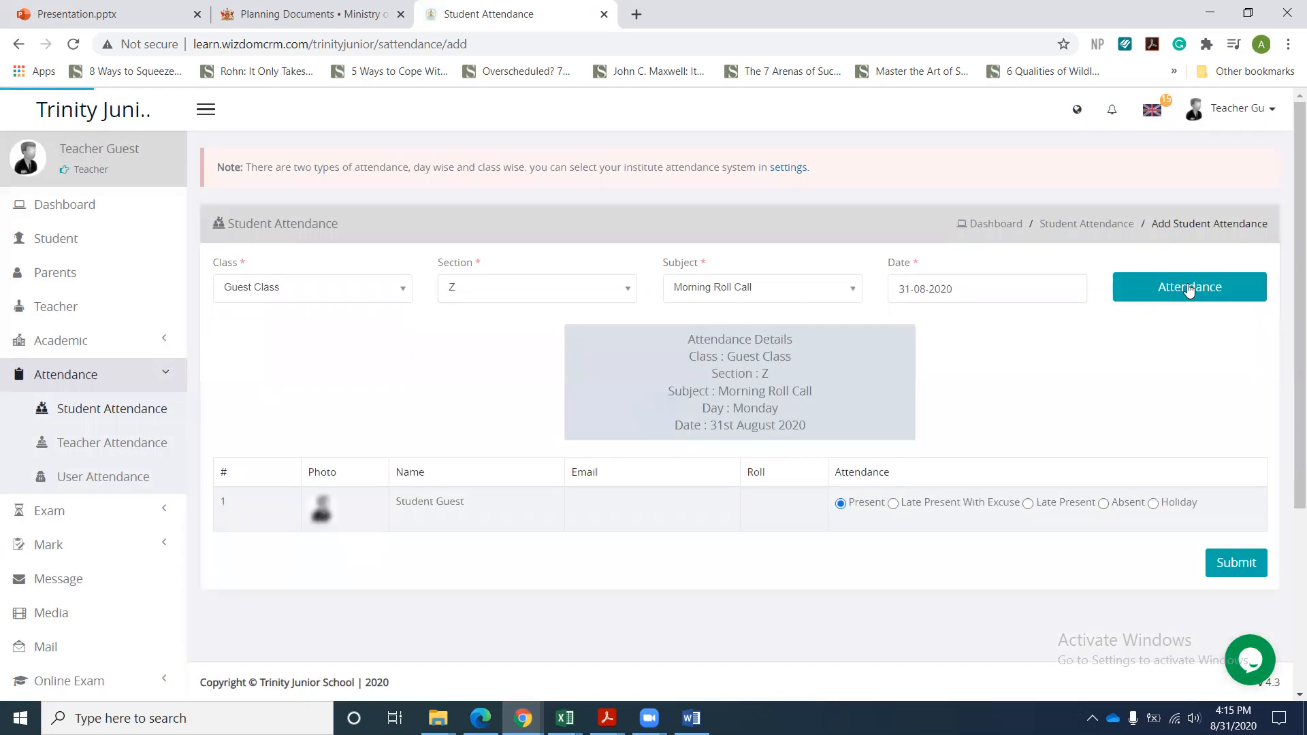
- Try out the attendance statuses, mark the guest student as Late Present With Excuse and submit the morning roll call
scroll(751, 480, down, 2)
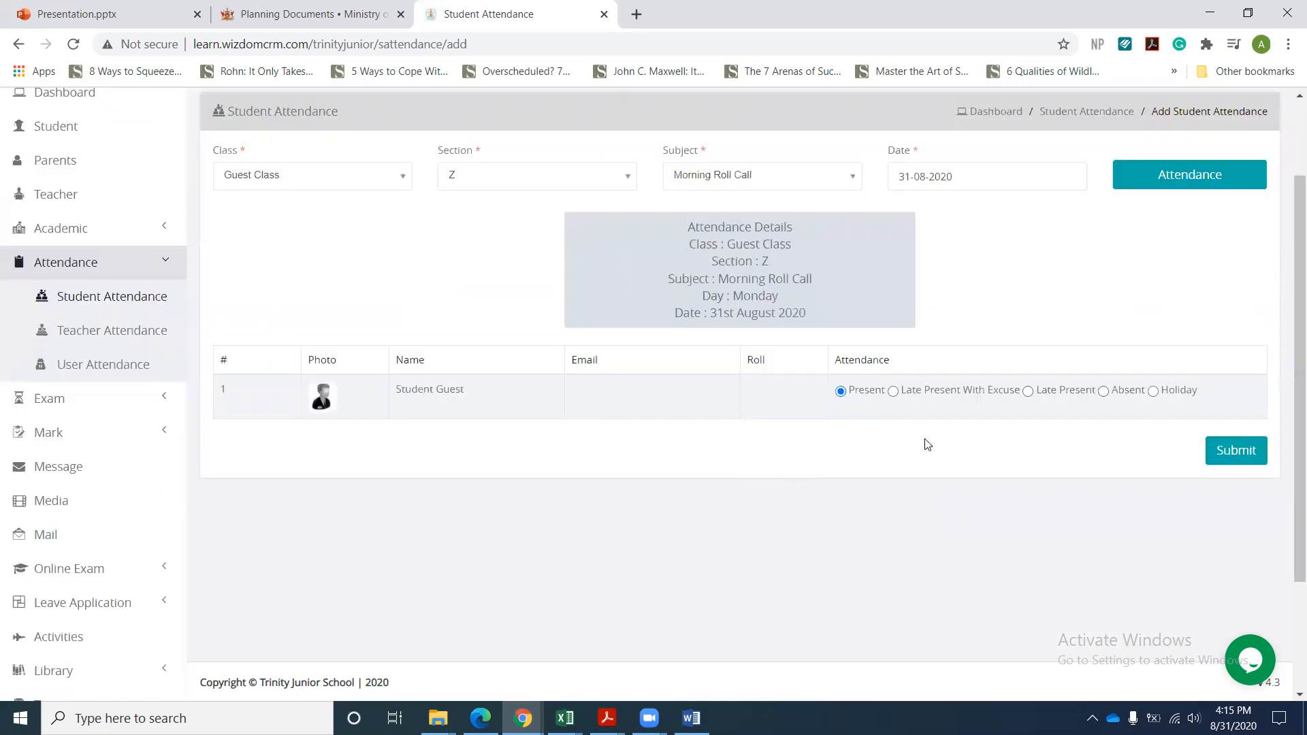
click(1028, 394)
click(843, 395)
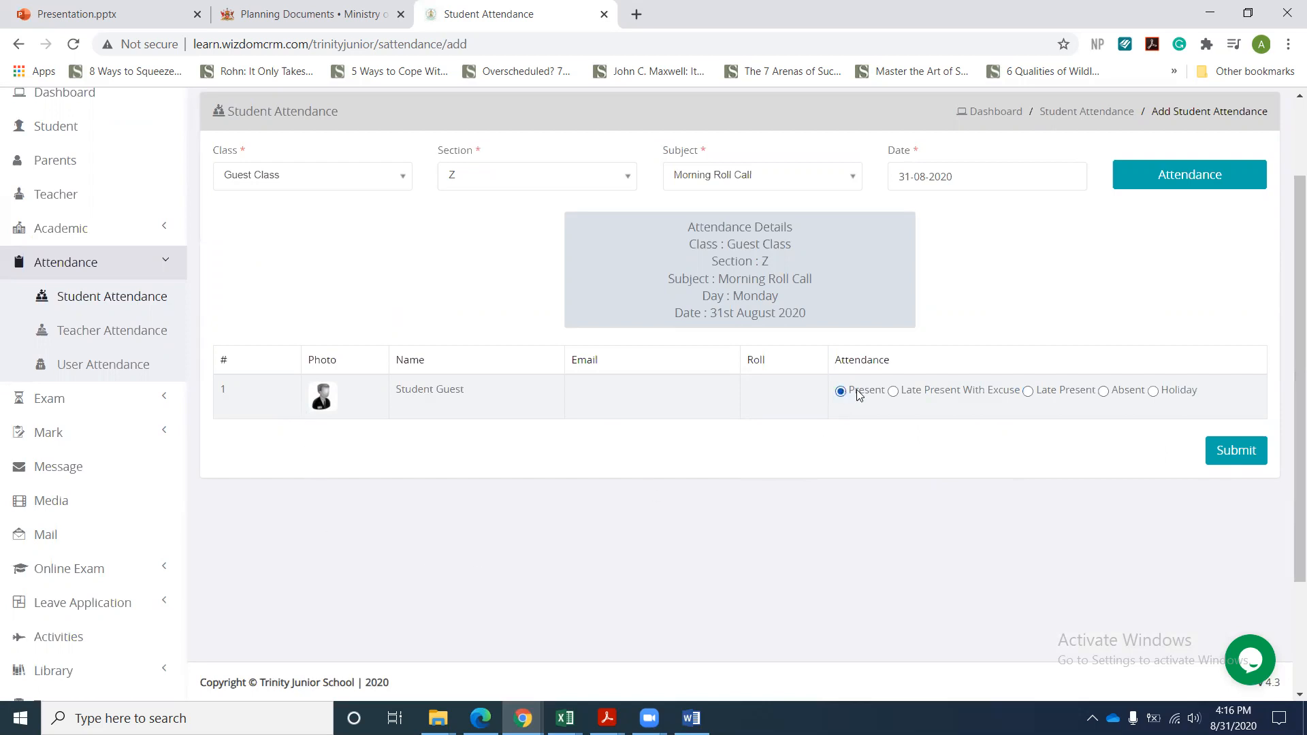
click(892, 395)
click(1027, 390)
click(1104, 392)
click(1154, 392)
click(893, 391)
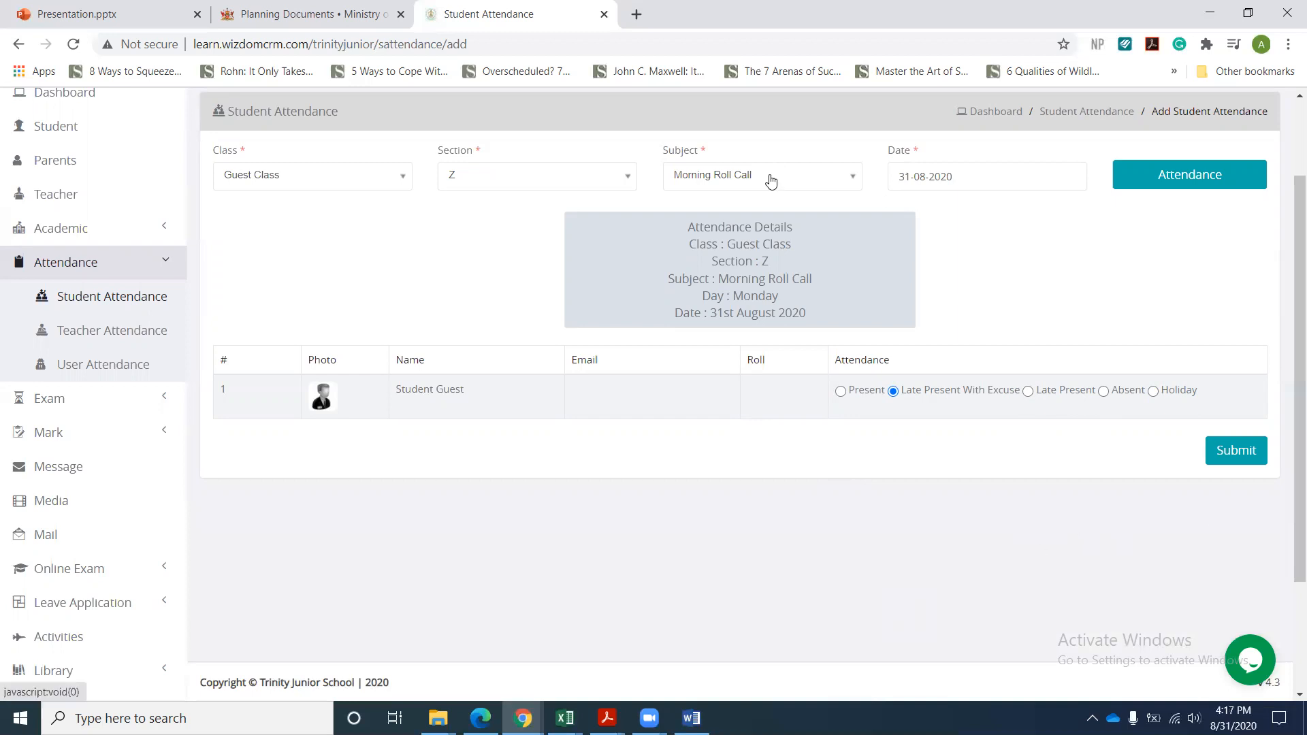
click(1231, 461)
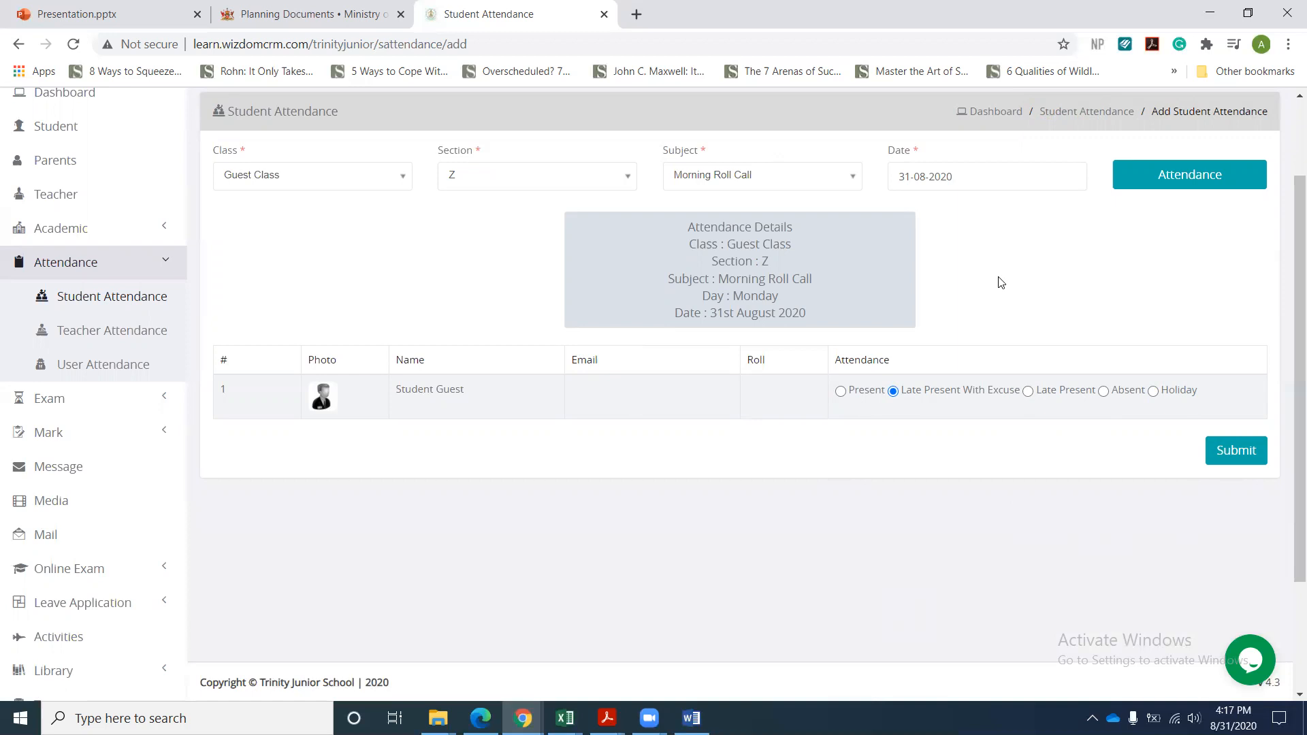
- Load the Evening Roll Call sheet for the same class and date and submit it with the student marked Present
click(734, 188)
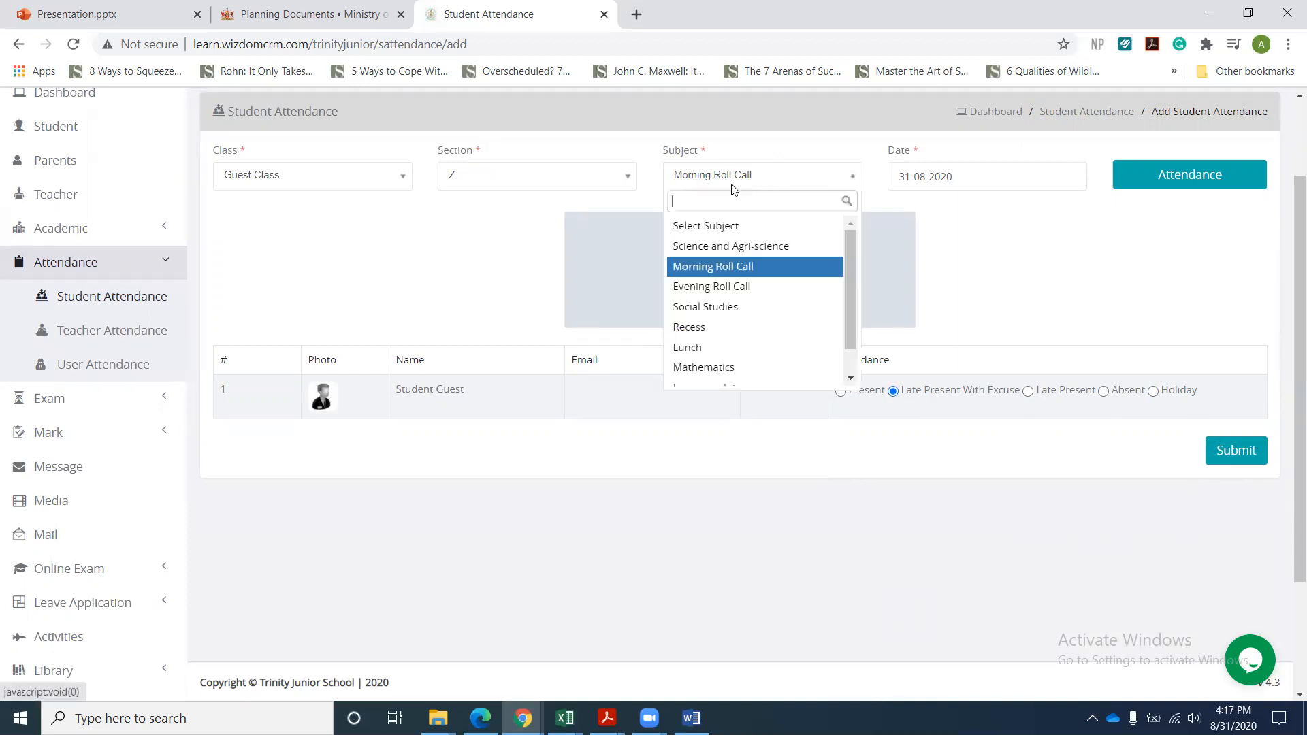
click(695, 289)
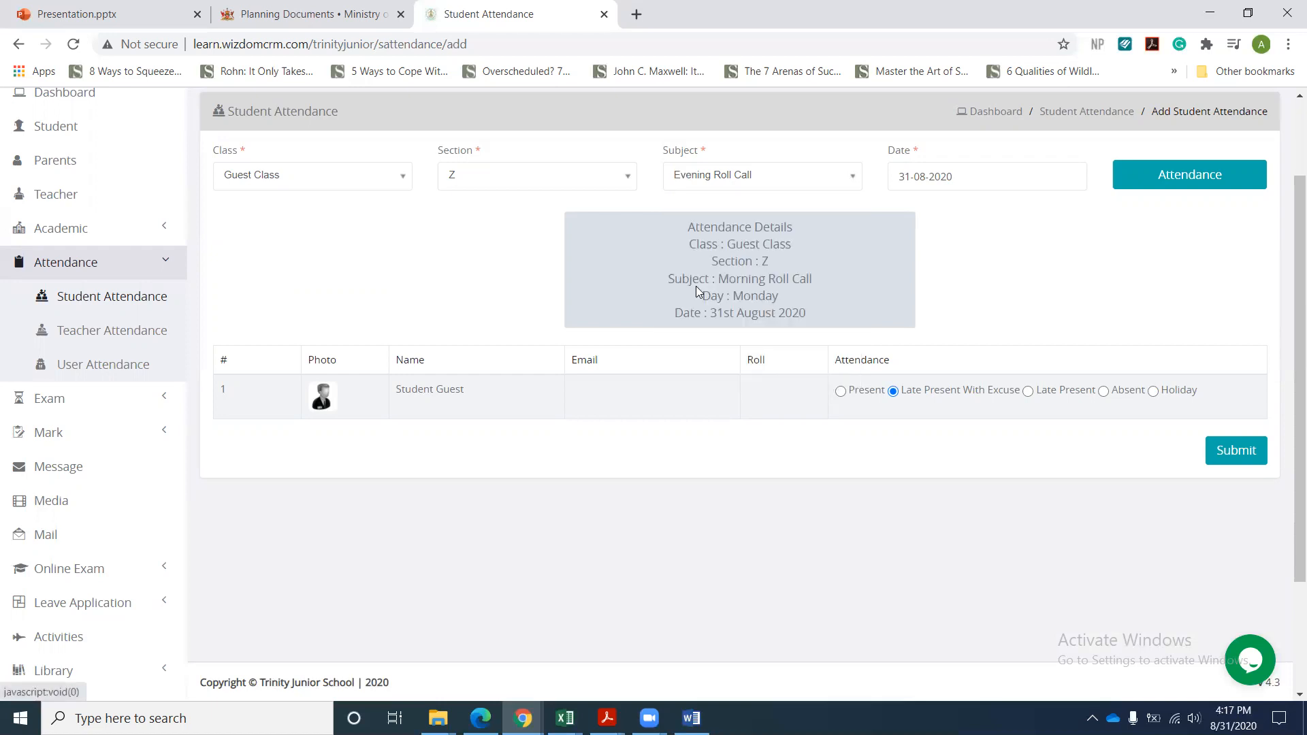
click(1205, 190)
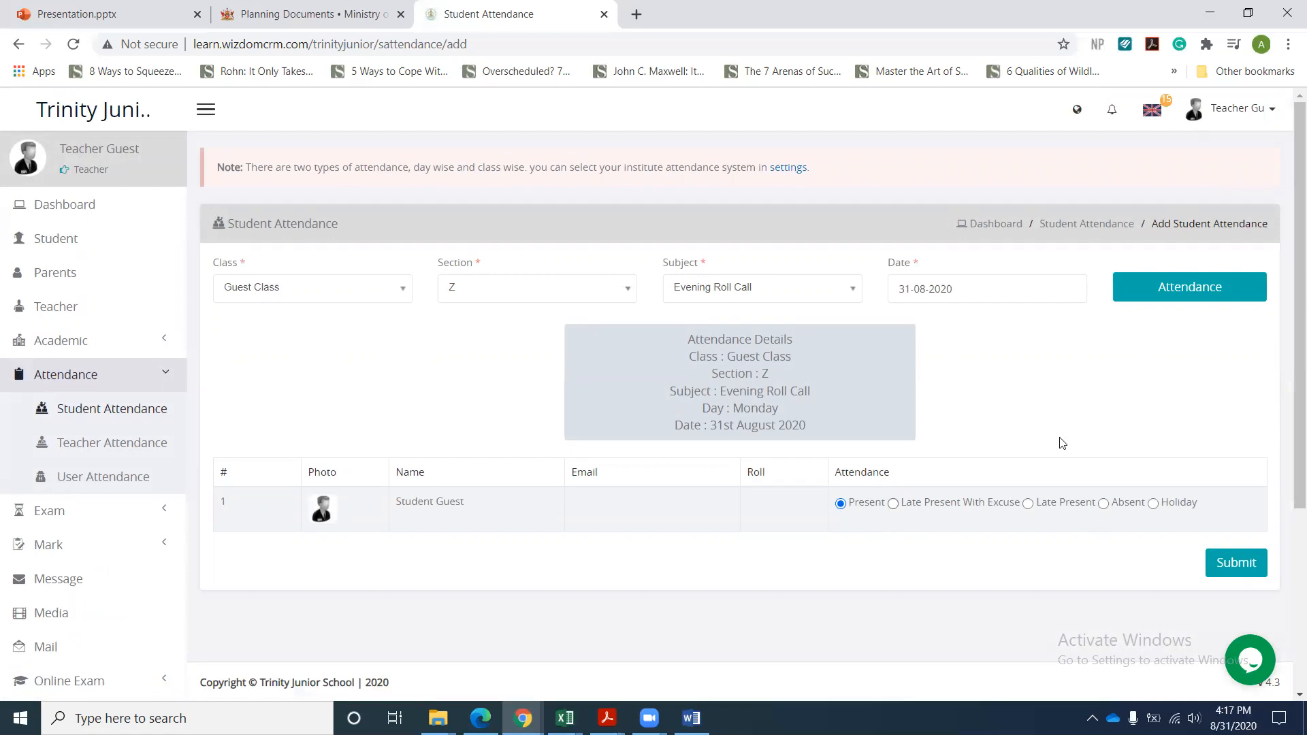
scroll(1289, 341, down, 1)
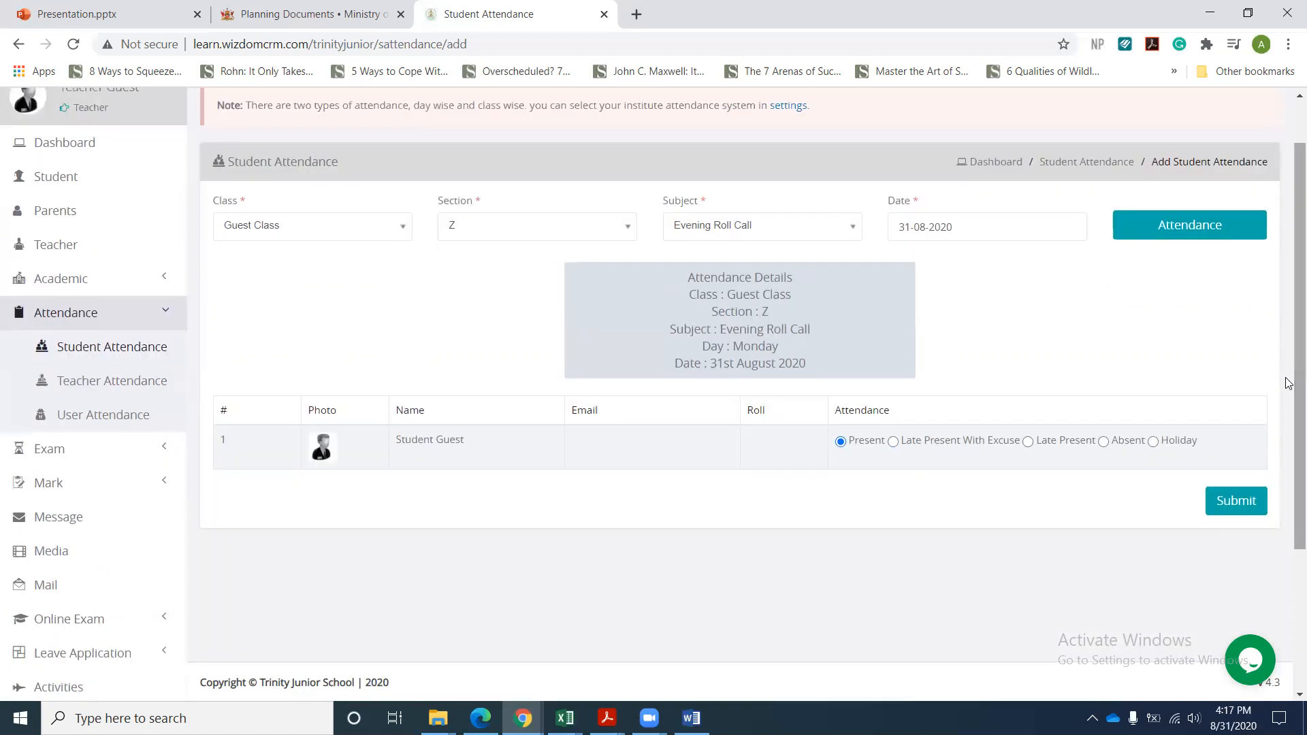
click(1242, 508)
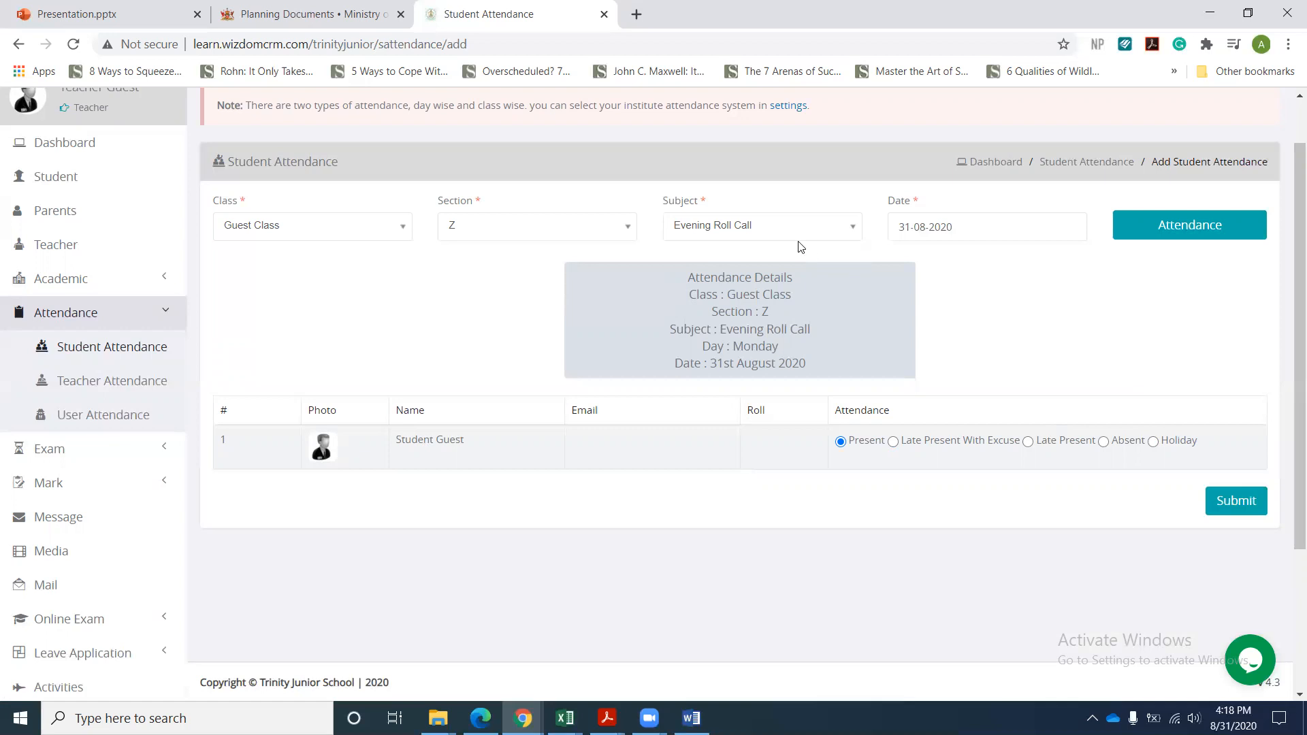
- Look through the subjects available for attendance, keep Evening Roll Call selected and submit its attendance
click(758, 230)
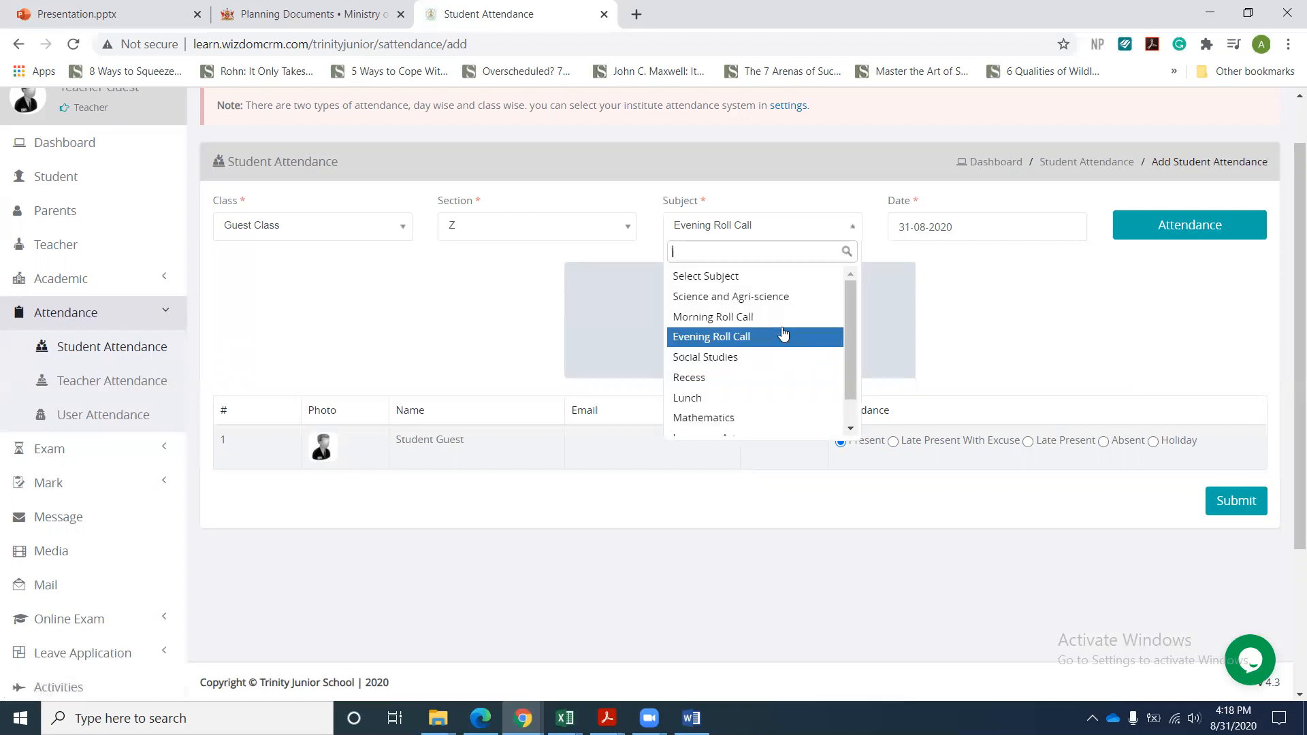
click(848, 311)
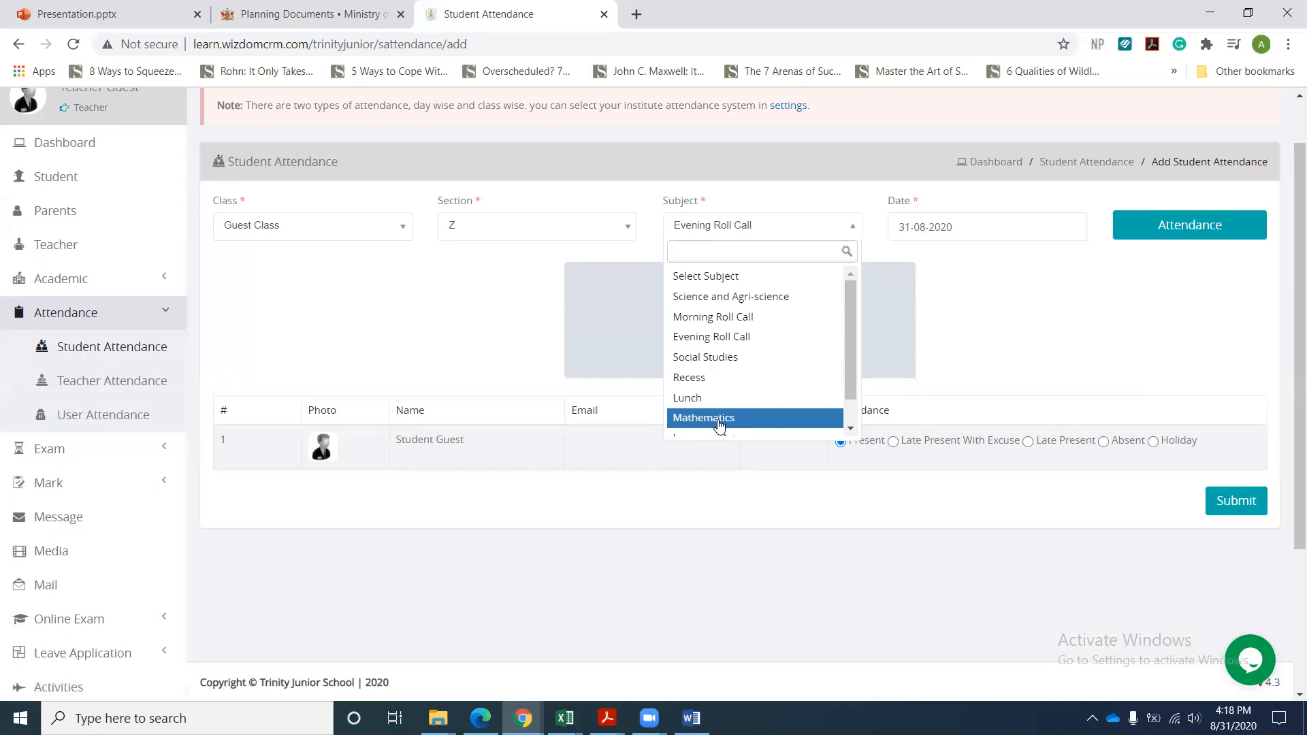
drag(854, 339, 848, 398)
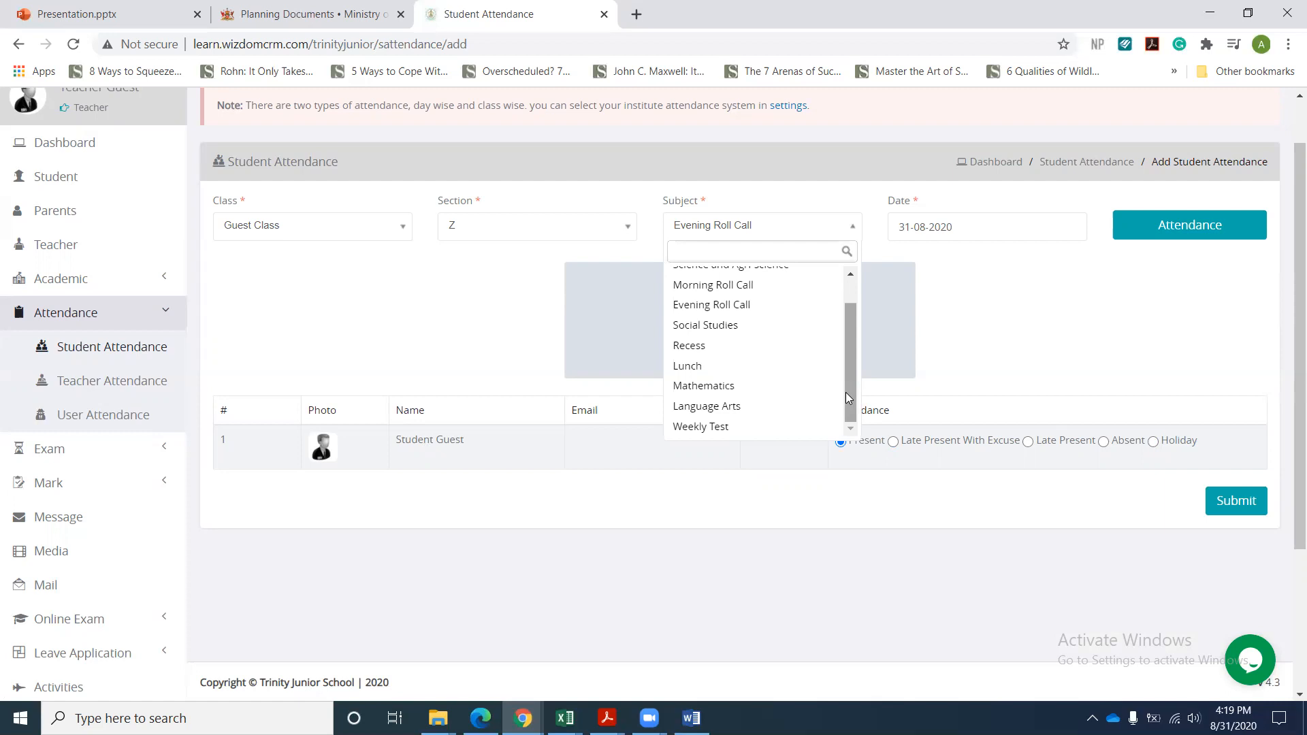
click(1054, 338)
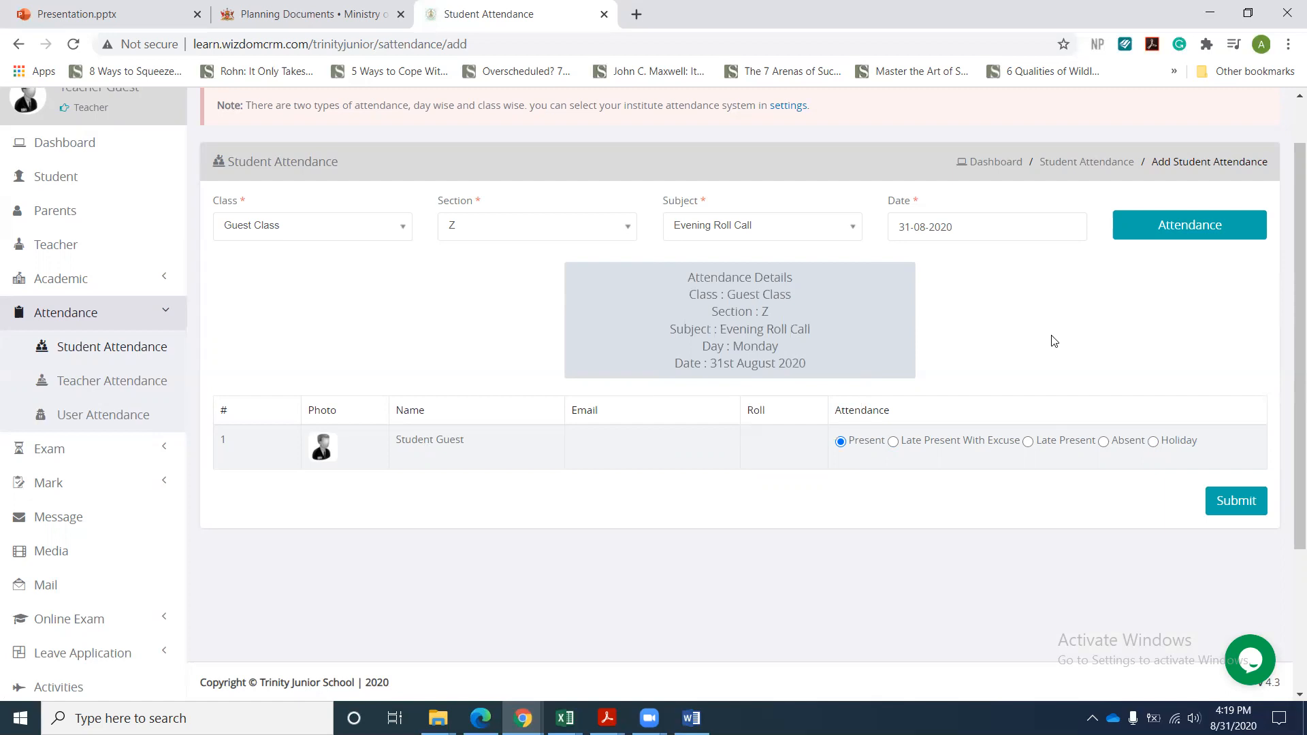
click(1222, 509)
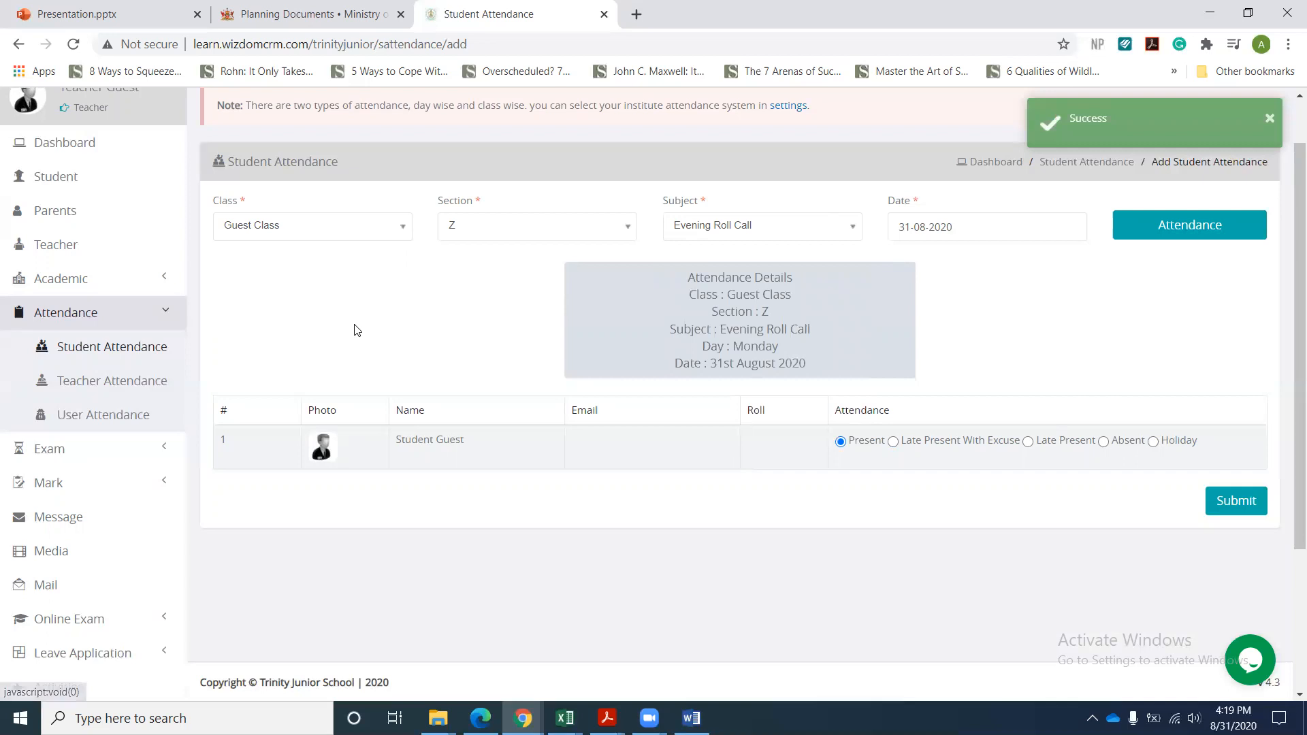
- List the Guest Class students on the Student Attendance page and open the guest student's attendance record
click(99, 338)
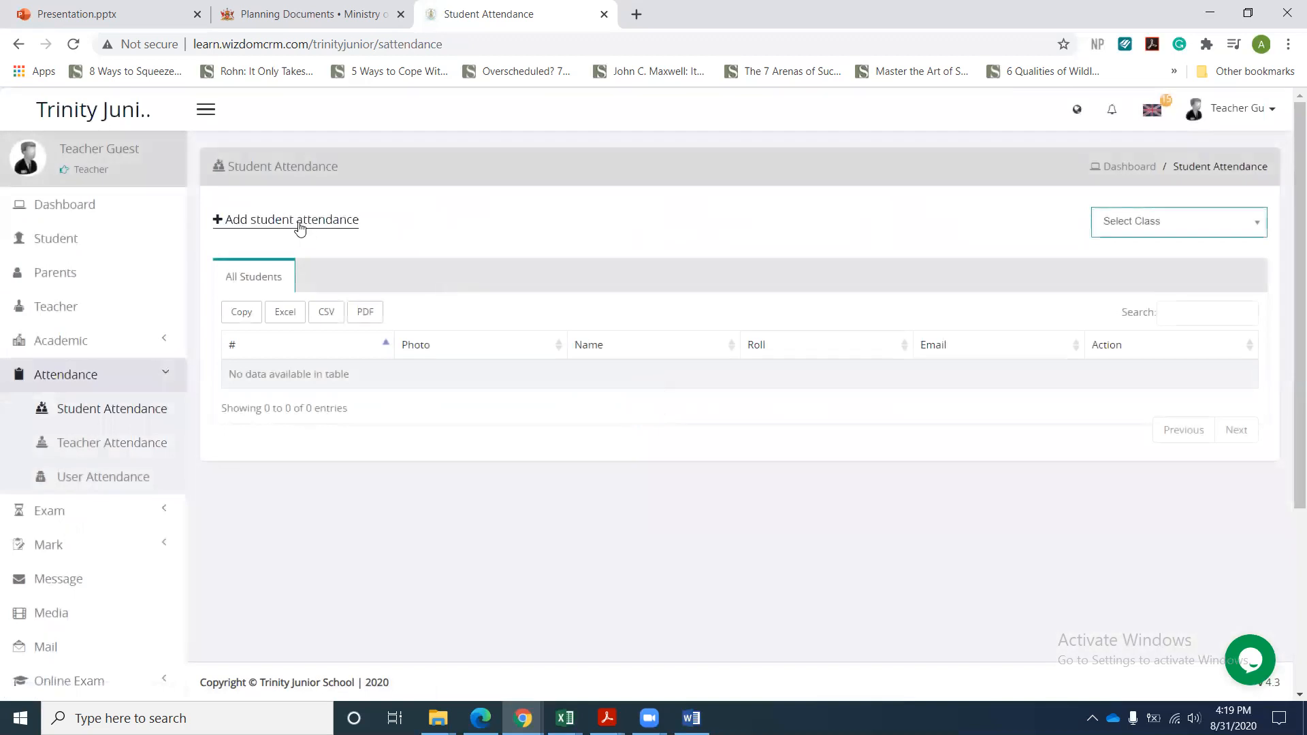
click(292, 225)
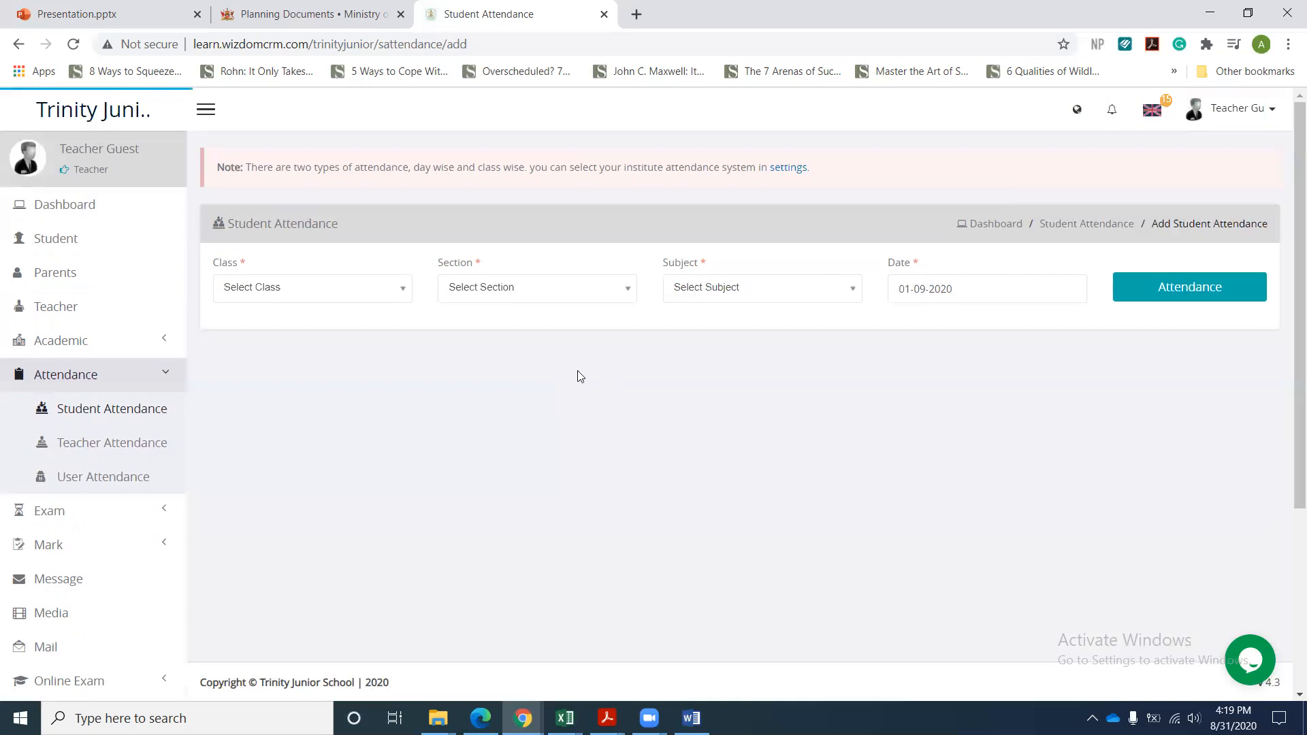
click(83, 381)
click(79, 376)
click(82, 413)
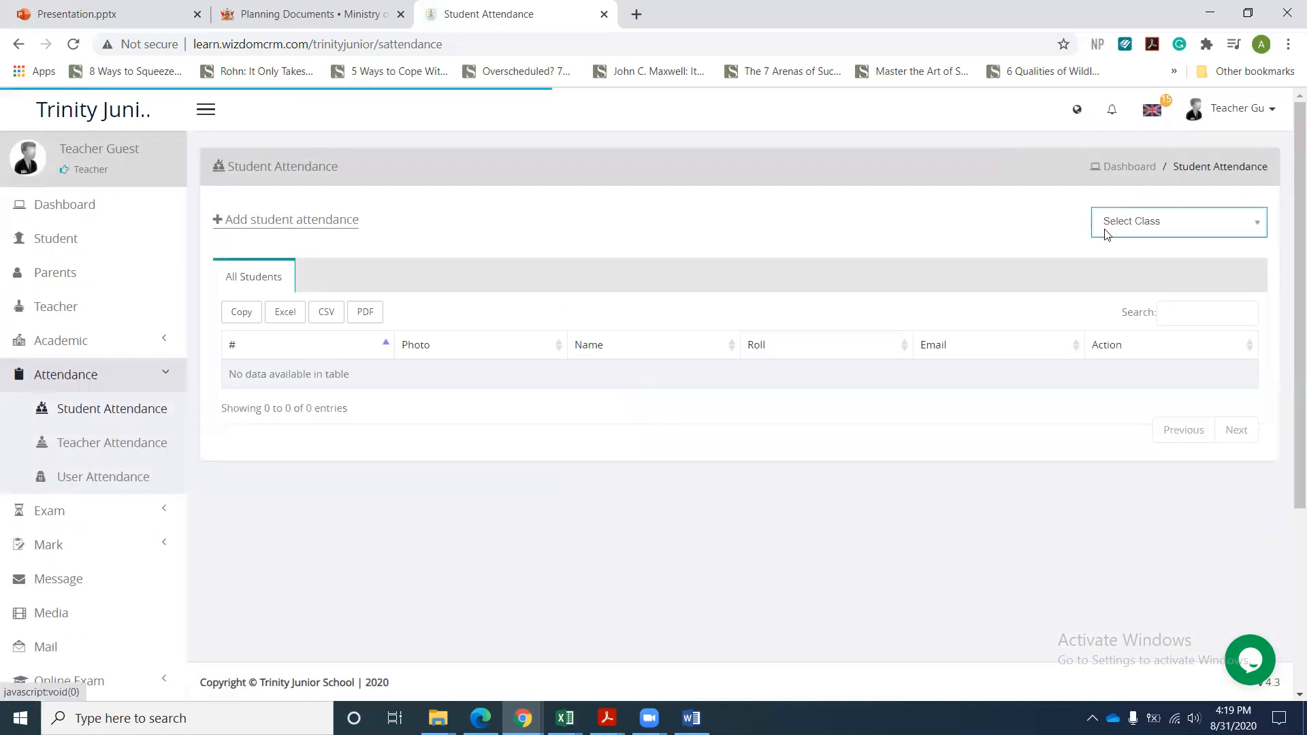
click(1103, 234)
click(1108, 294)
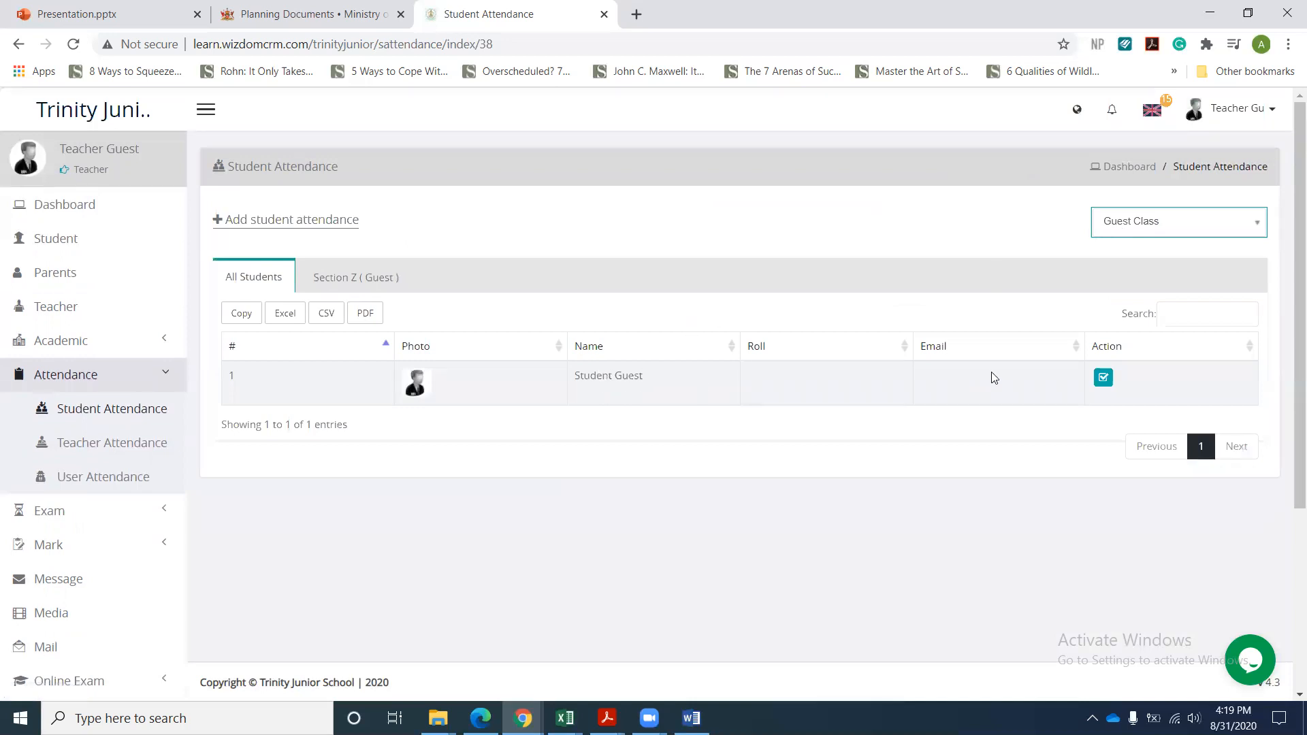
click(1103, 380)
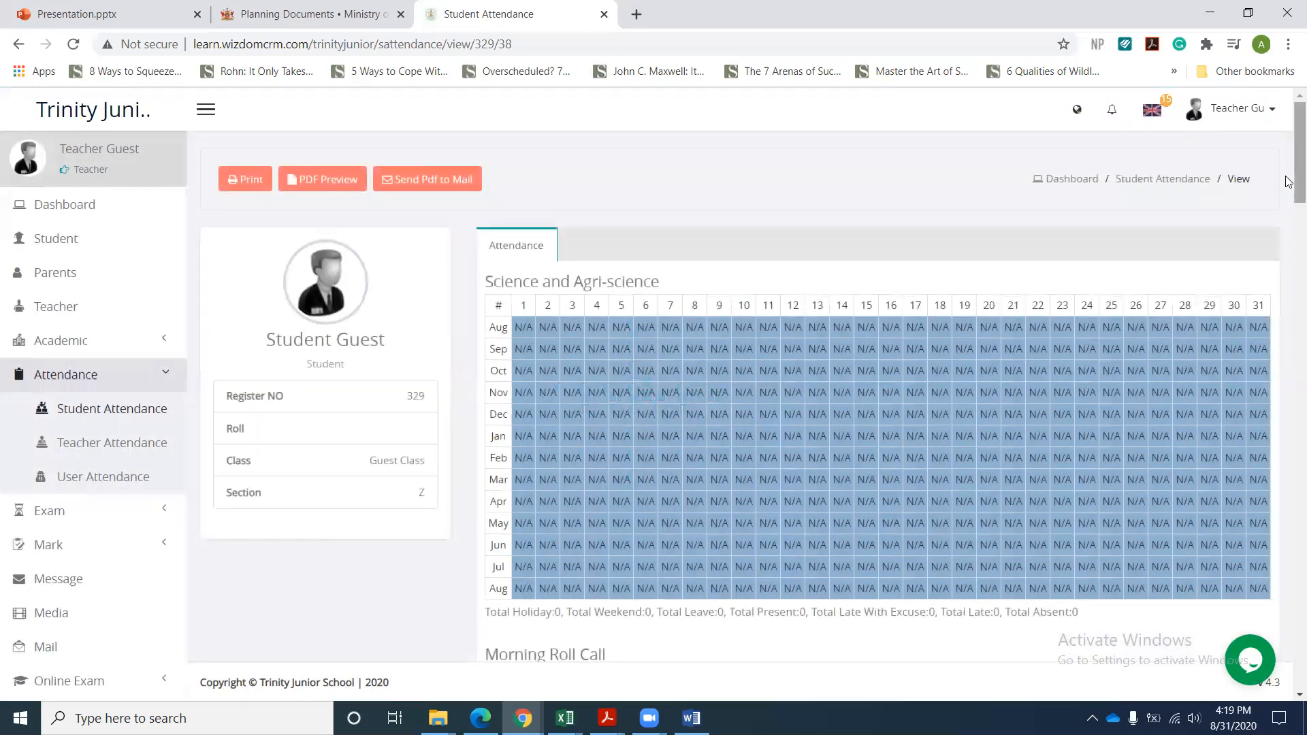
- Examine the 31 August entries in the Morning Roll Call and Evening Roll Call tables of the student's attendance record
scroll(1289, 189, down, 4)
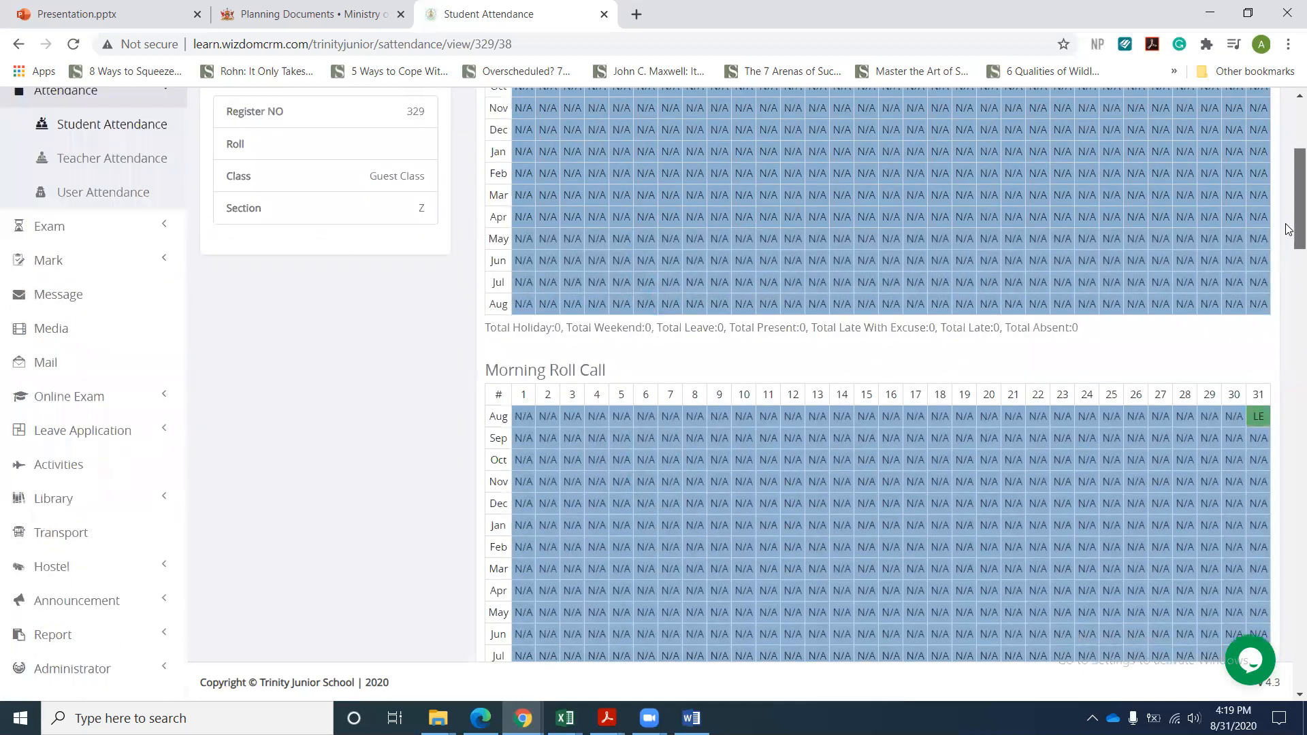
scroll(1287, 232, down, 2)
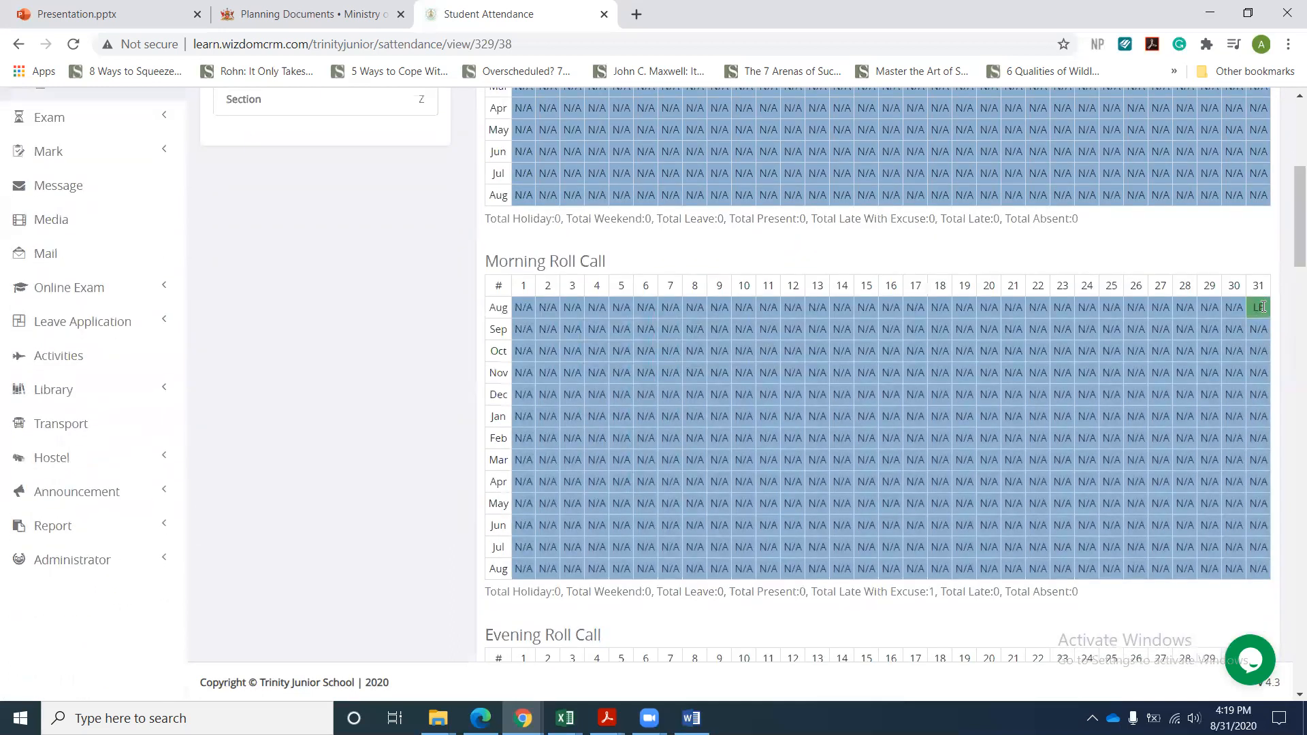
double_click(1263, 307)
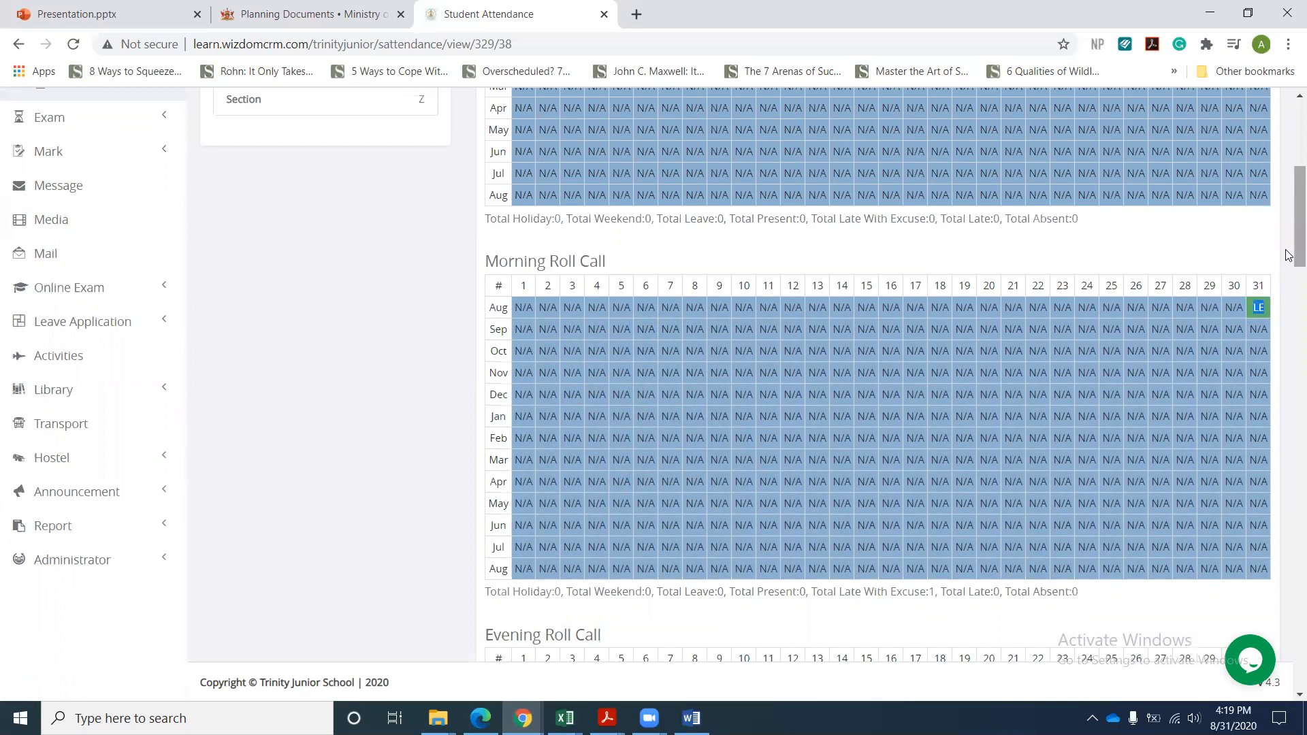
drag(1288, 254, 1289, 298)
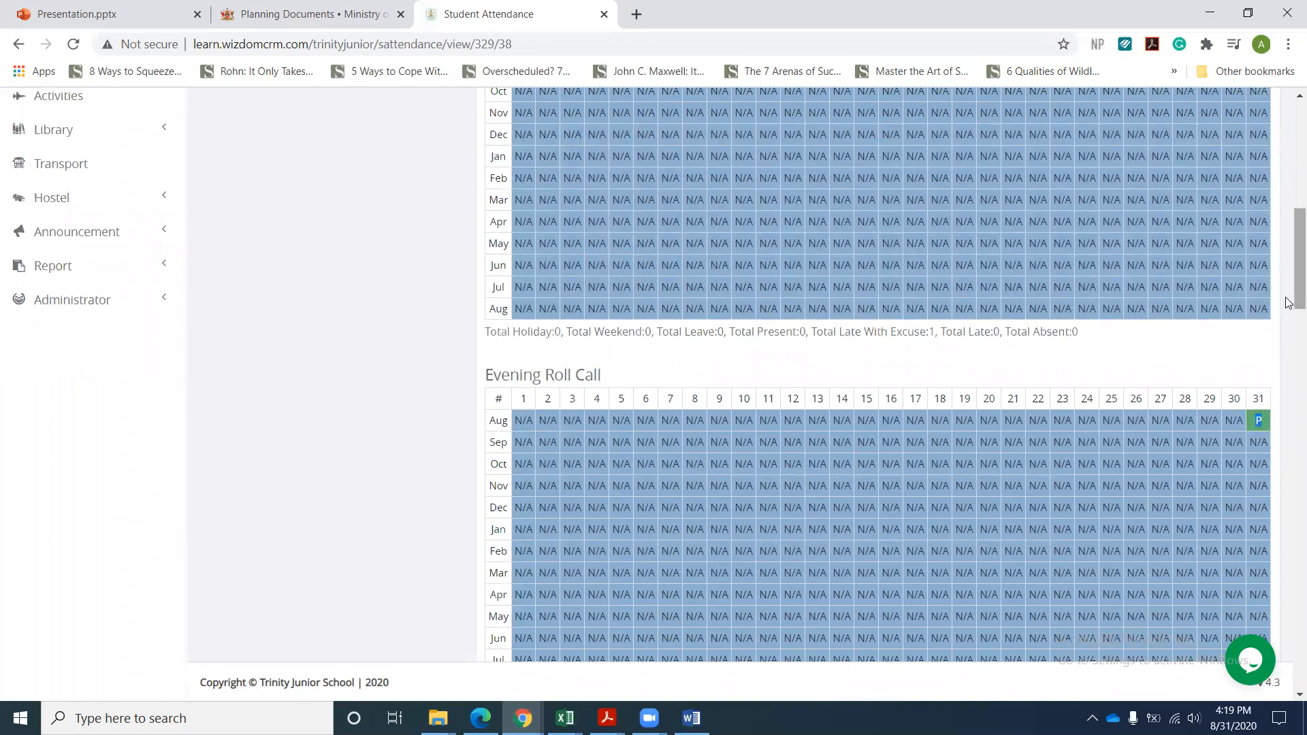
drag(1287, 307, 1277, 519)
click(1246, 433)
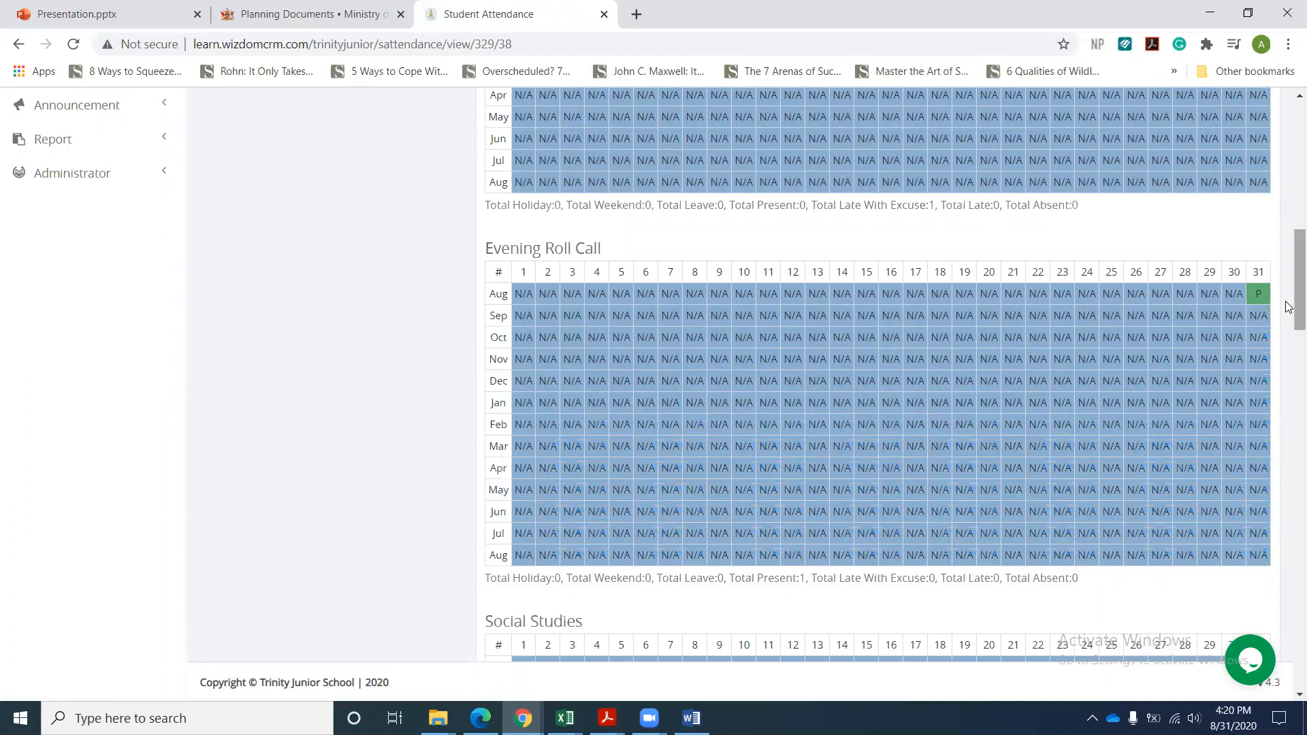
drag(1289, 306, 1289, 180)
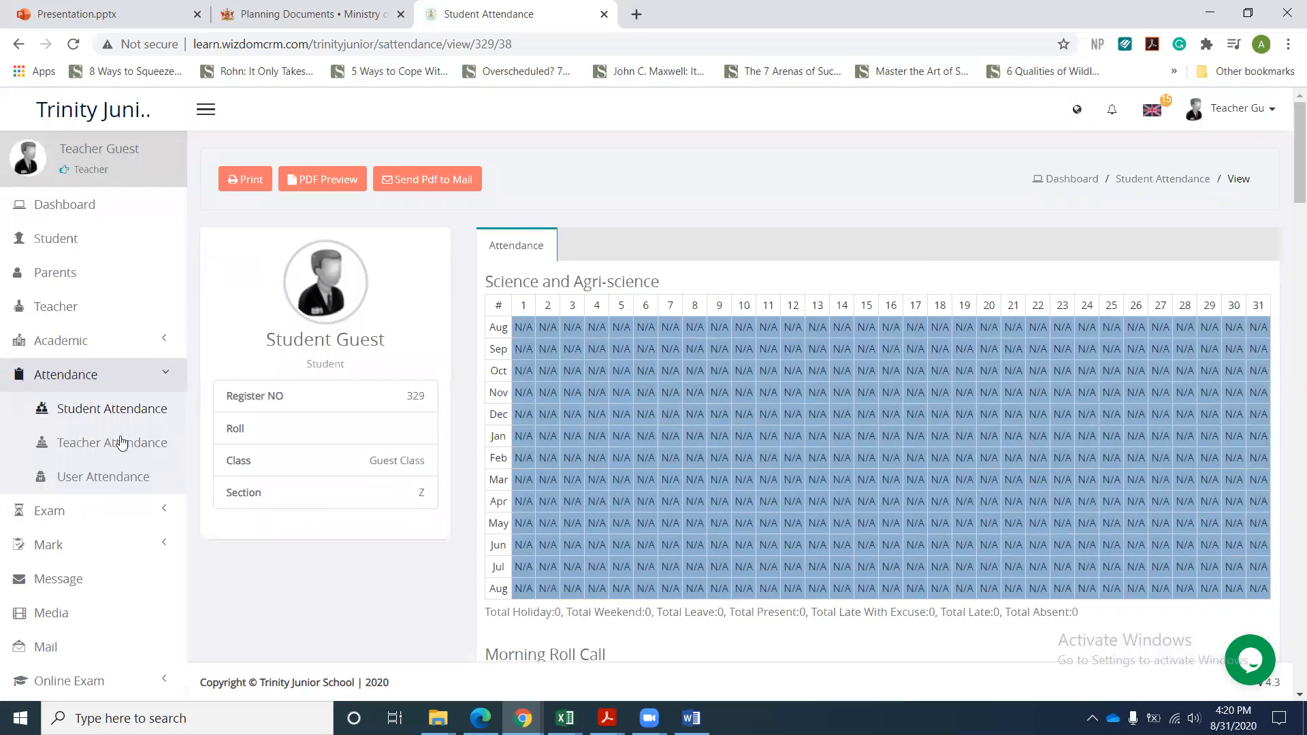
click(79, 383)
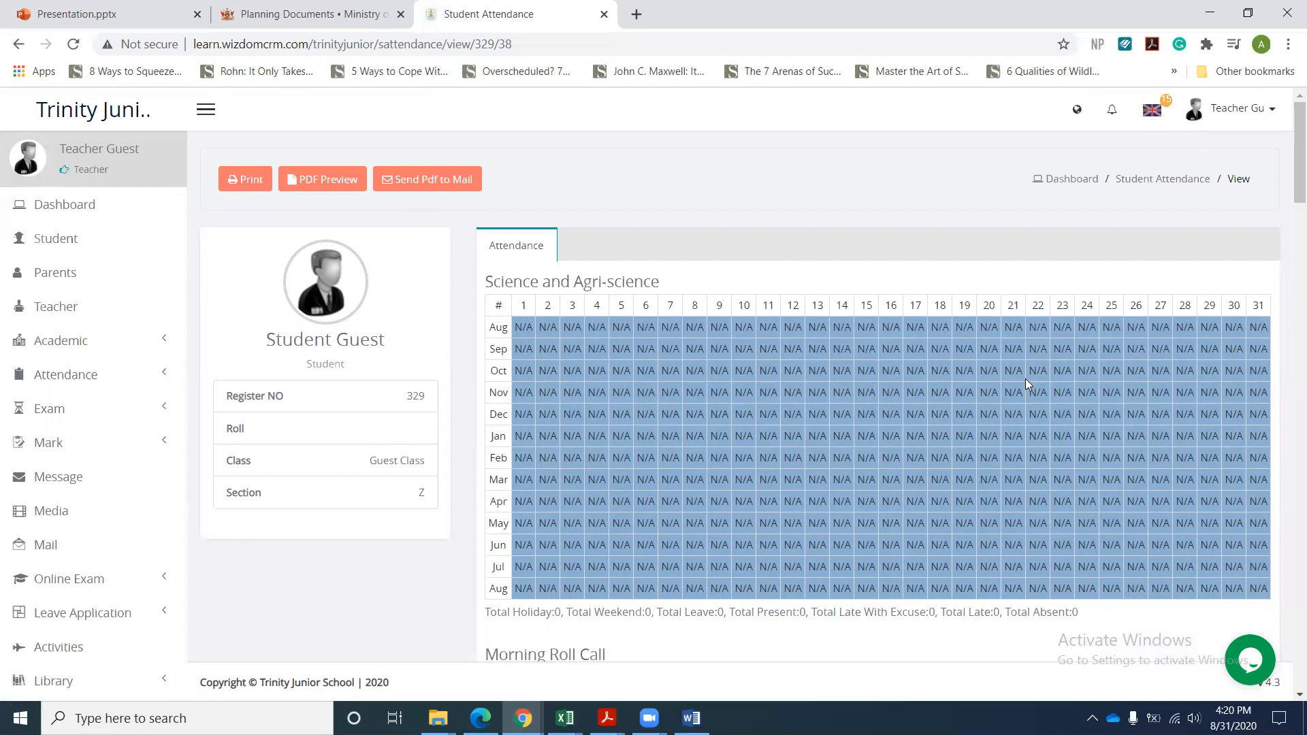
drag(1291, 201, 1289, 259)
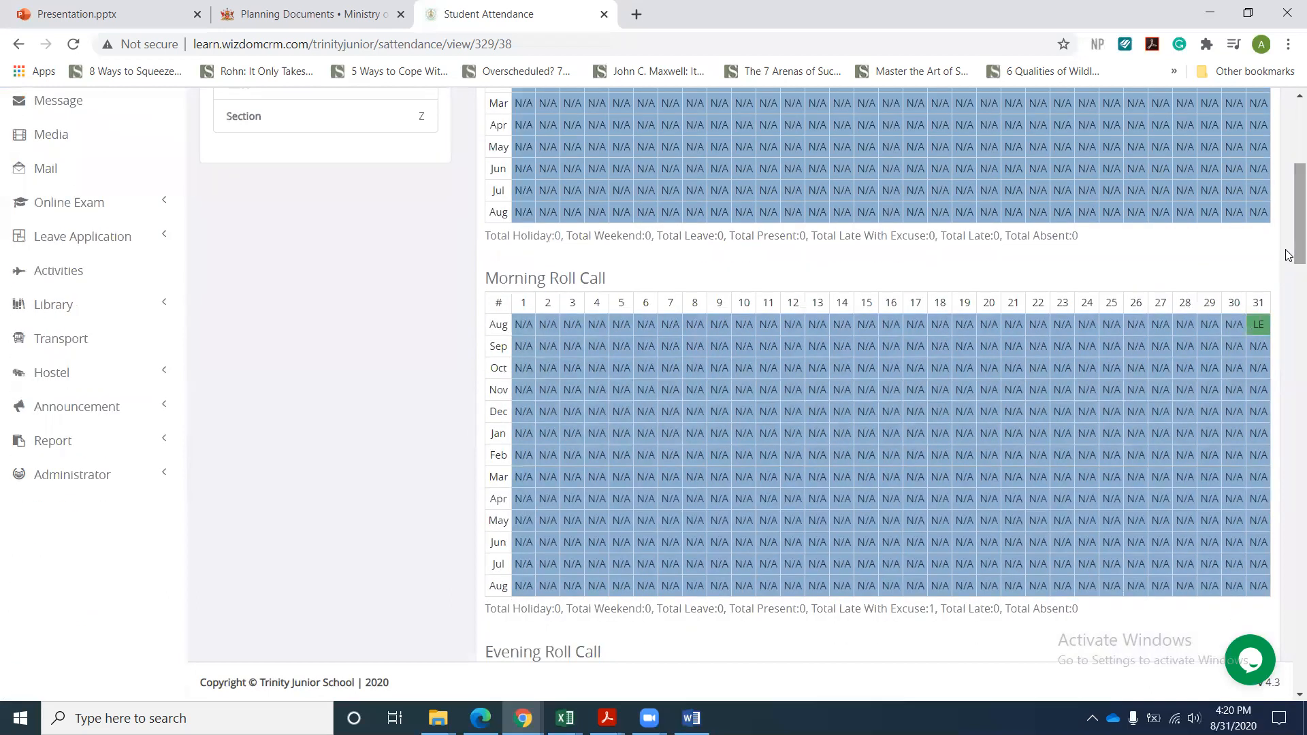
click(1289, 306)
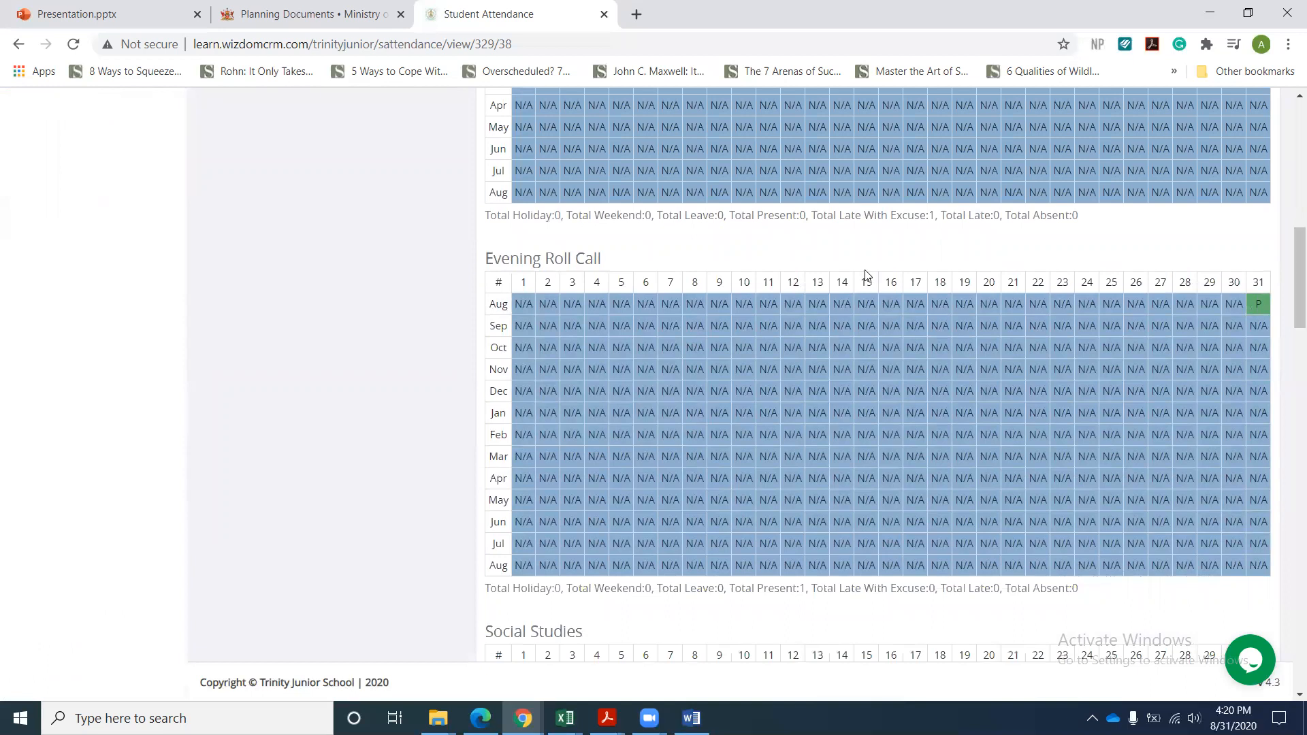
- Check the Session 3 topics in the PowerPoint presentation and return to the student's Morning Roll Call table
click(83, 5)
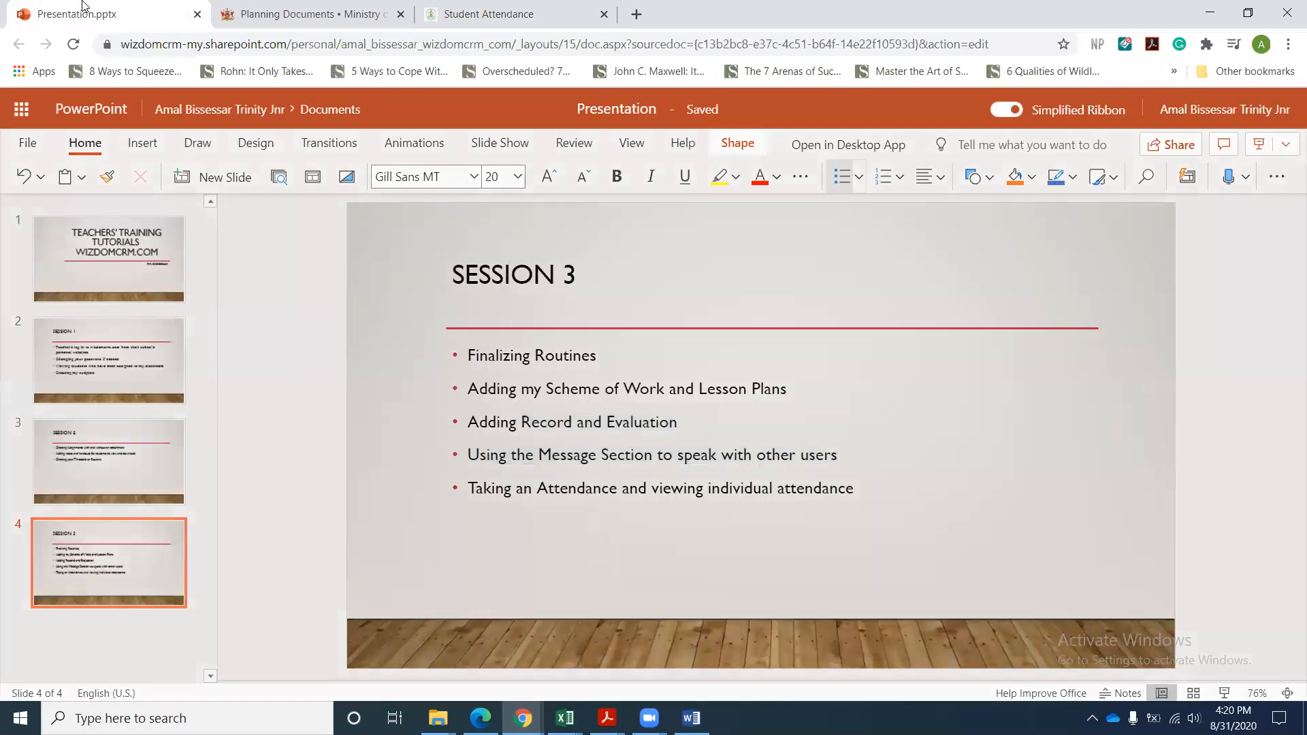
click(465, 8)
scroll(1289, 170, up, 8)
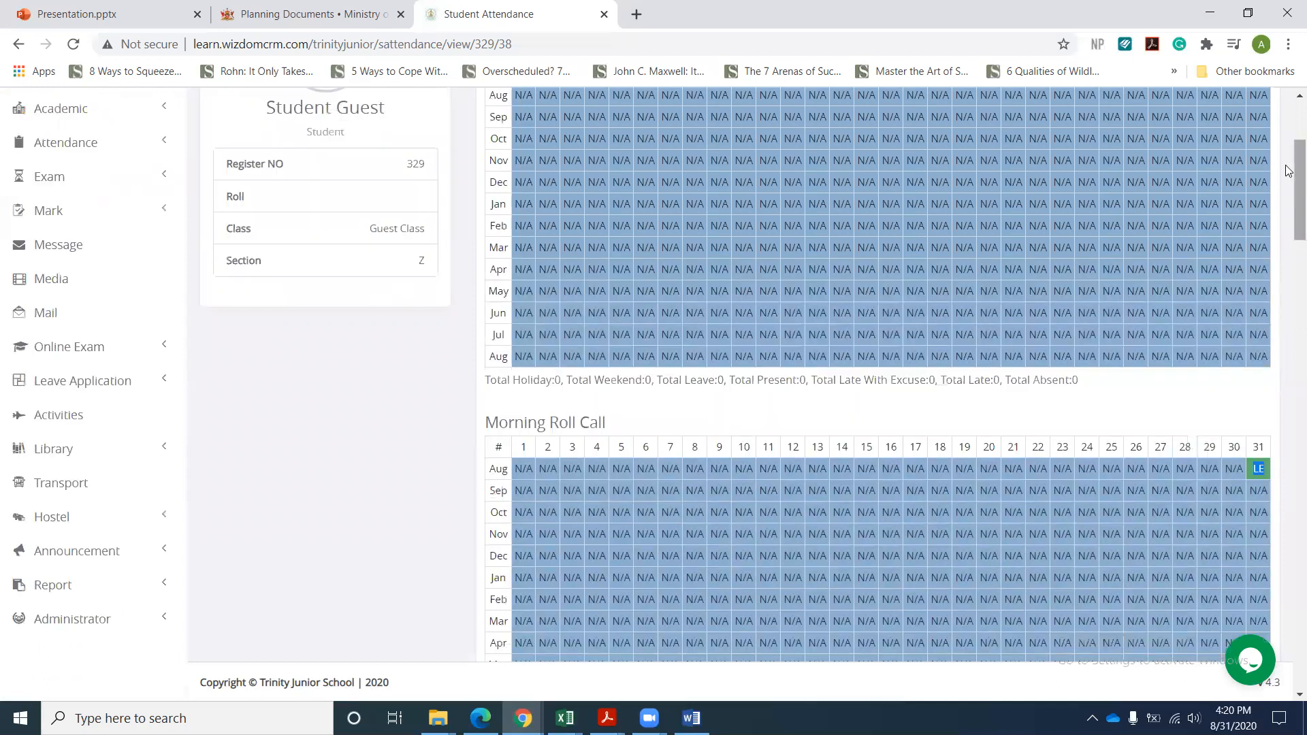